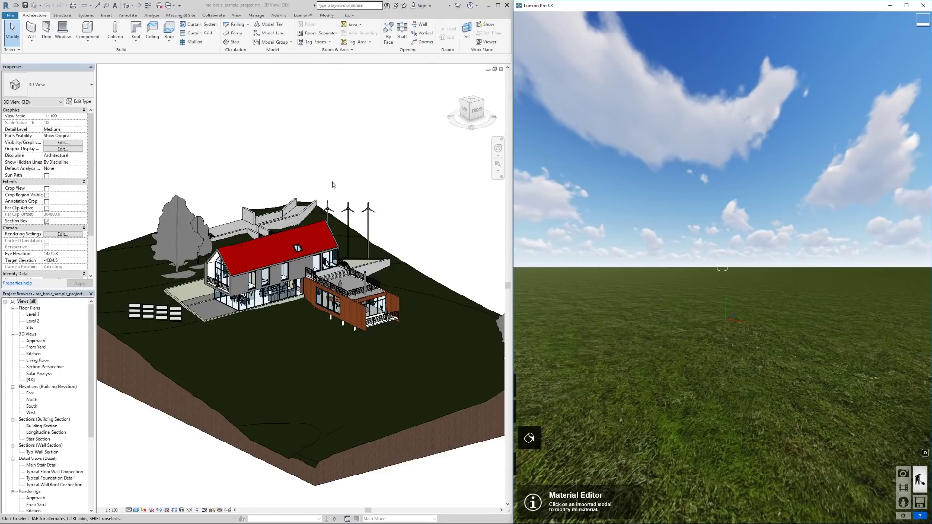
{"action": "scroll", "coordinate": [422, 237], "scroll_direction": "down", "scroll_amount": 3}
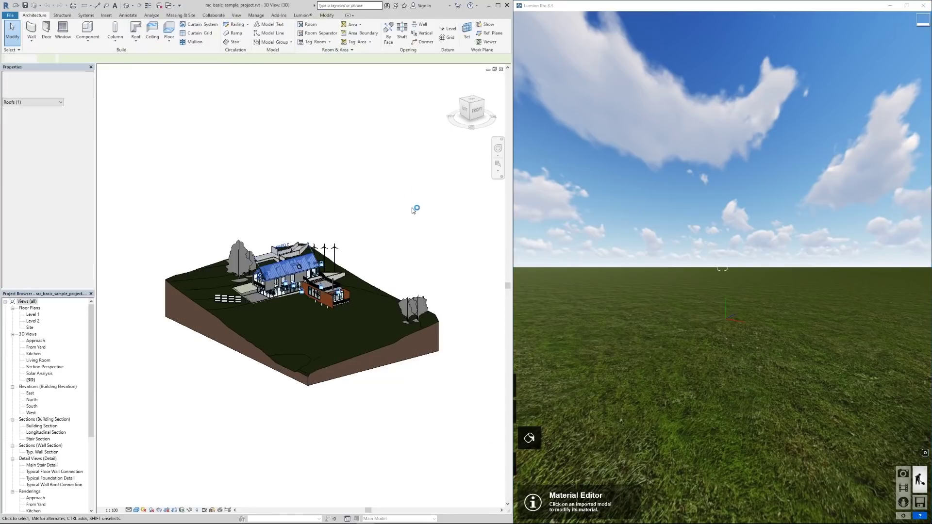
{"action": "scroll", "coordinate": [414, 209], "scroll_direction": "up", "scroll_amount": 3}
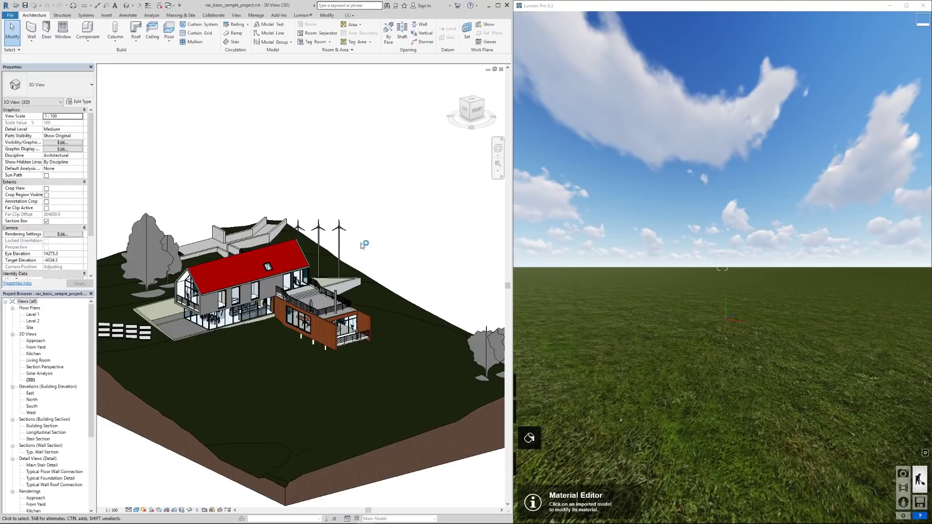
{"action": "middle_click_drag", "start_coordinate": [364, 245], "coordinate": [397, 236]}
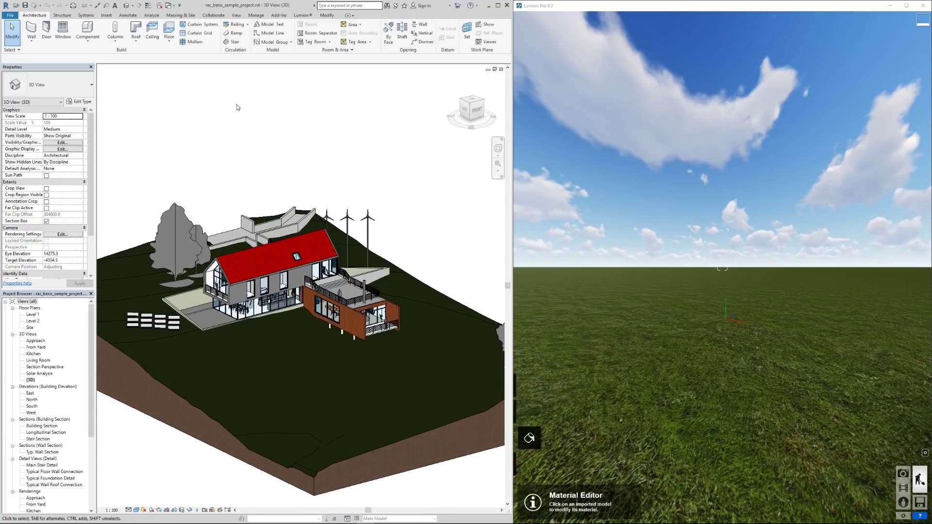
Set the Lumion LiveSync surface smoothing to high and start LiveSync for the house project.
{"action": "left_click", "coordinate": [302, 15]}
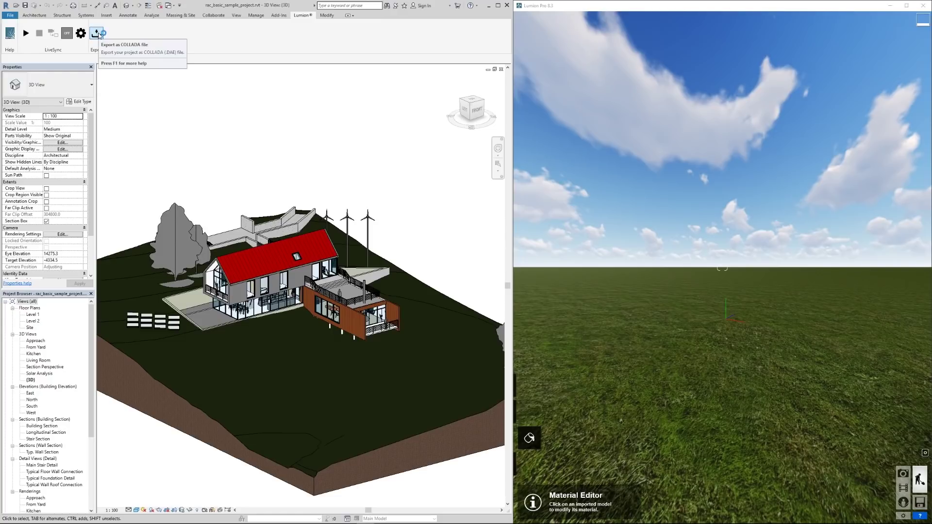
{"action": "left_click", "coordinate": [80, 33]}
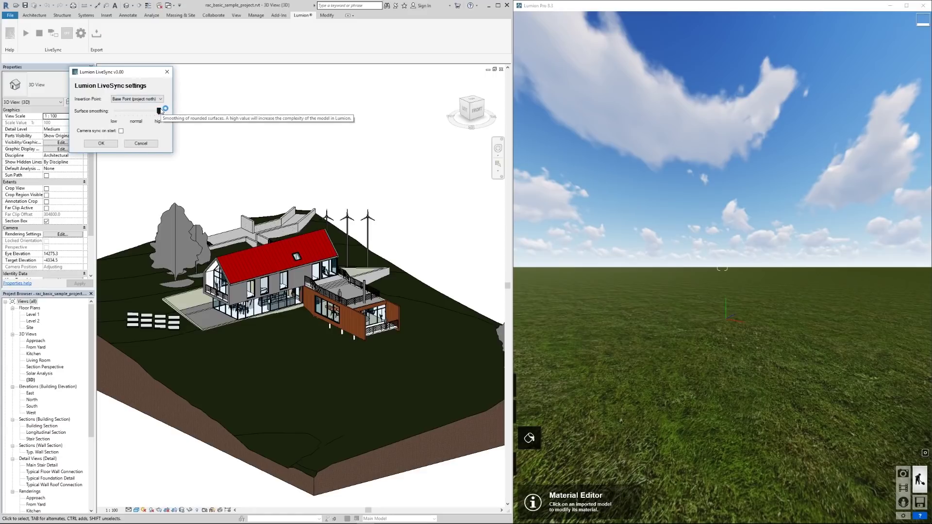
{"action": "left_click_drag", "start_coordinate": [160, 111], "coordinate": [178, 116]}
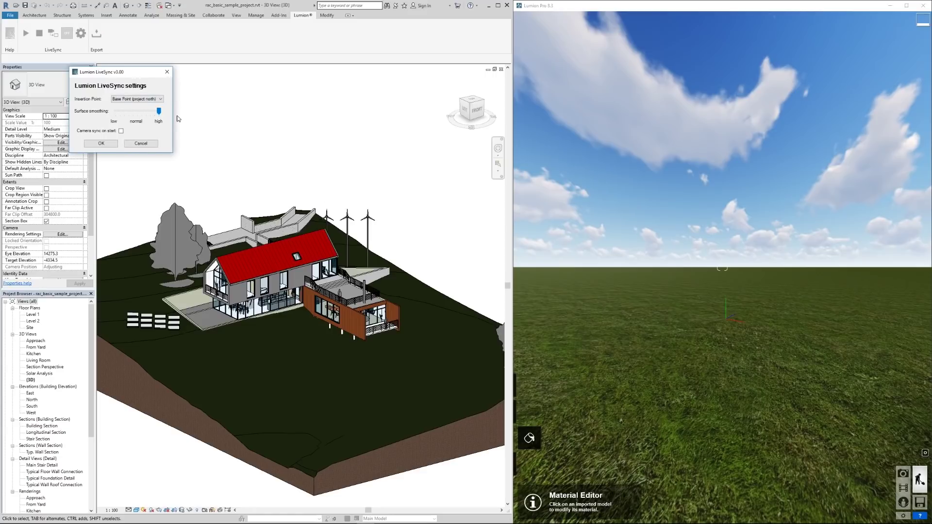
{"action": "left_click", "coordinate": [115, 145]}
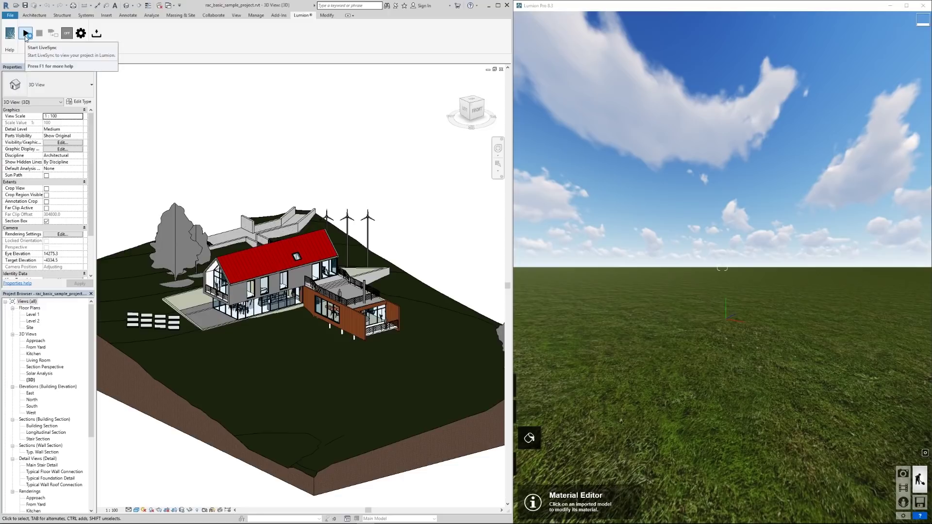
{"action": "left_click", "coordinate": [25, 35]}
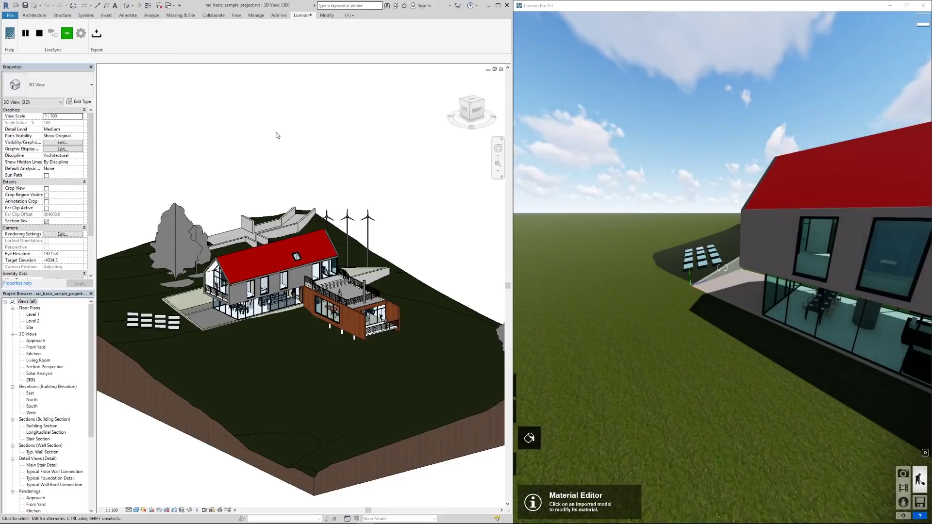
Switch to Lumion and raise the imported rac_basic_sample_project model vertically so its terrain clears the grass ground.
{"action": "key", "text": "s"}
{"action": "right_click_drag", "start_coordinate": [706, 200], "coordinate": [728, 228]}
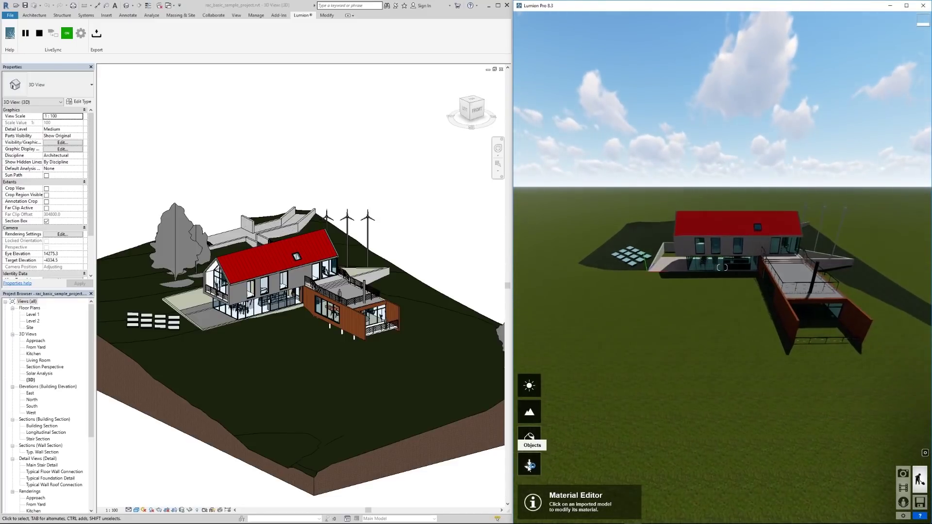
{"action": "left_click", "coordinate": [529, 437]}
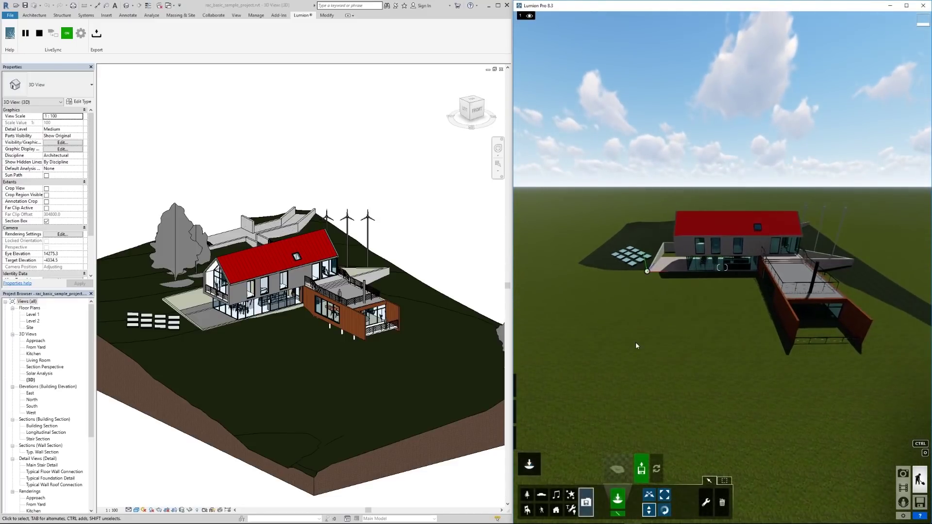
{"action": "key", "text": "d"}
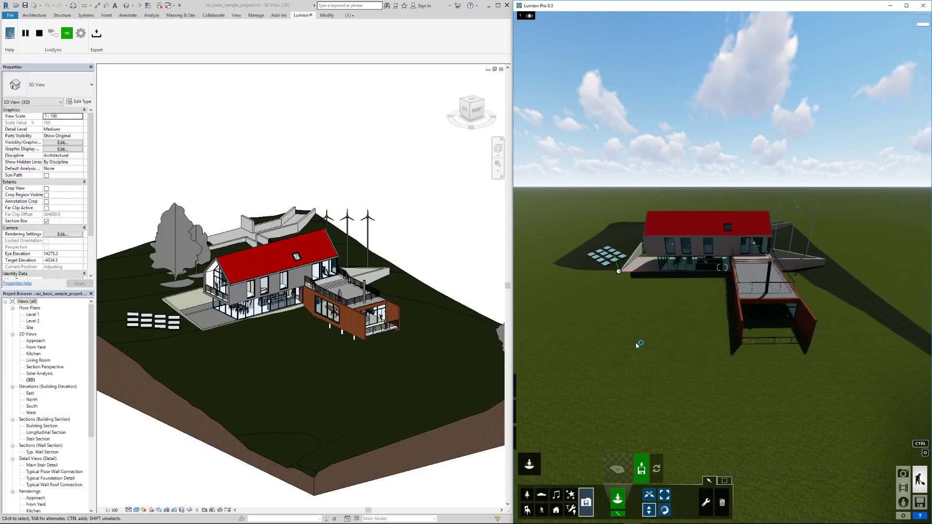
{"action": "key", "text": "s"}
{"action": "key", "text": "s"}
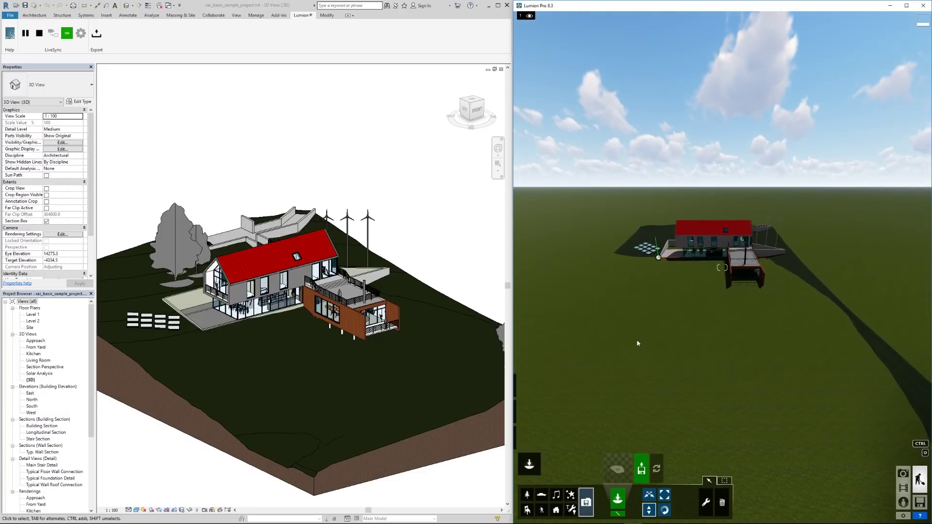
{"action": "left_click", "coordinate": [661, 266]}
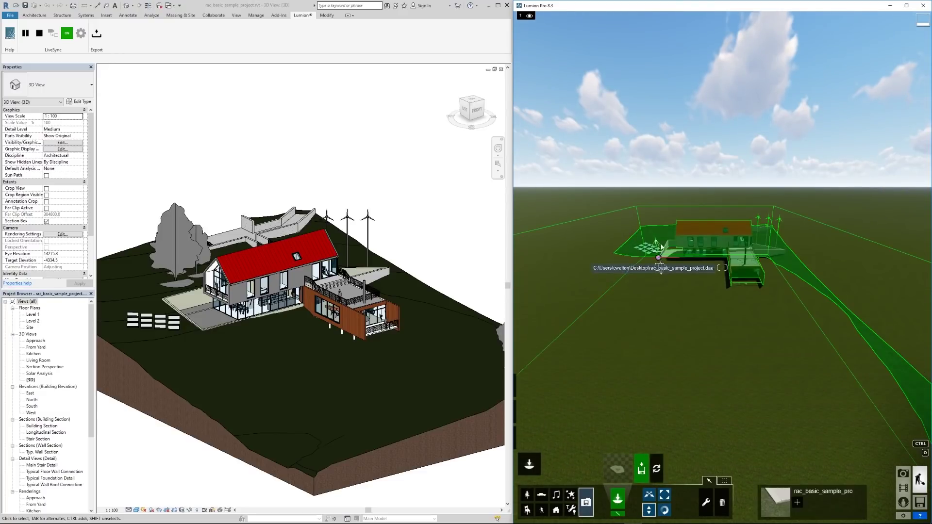
{"action": "left_click_drag", "start_coordinate": [696, 177], "coordinate": [692, 138]}
Examine the raised house model in Lumion from the brown wing, the front and the terrace side.
{"action": "key", "text": "d"}
{"action": "right_click_drag", "start_coordinate": [693, 152], "coordinate": [715, 201]}
{"action": "key", "text": "w"}
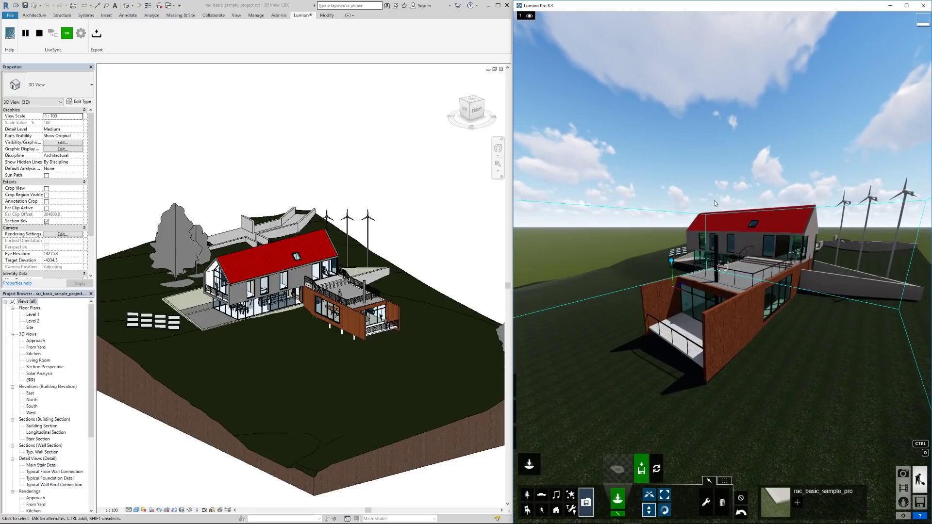
{"action": "key", "text": "a"}
{"action": "right_click_drag", "start_coordinate": [731, 212], "coordinate": [654, 258]}
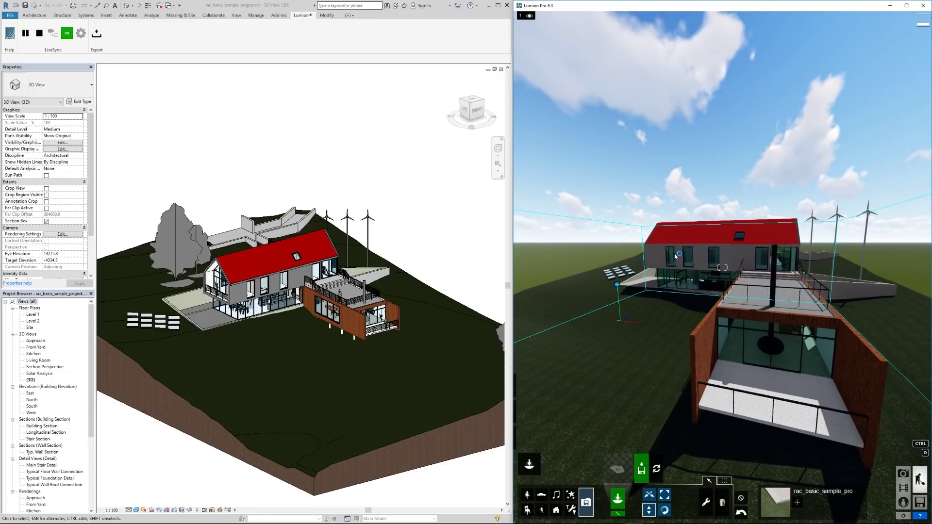
{"action": "left_click", "coordinate": [275, 322]}
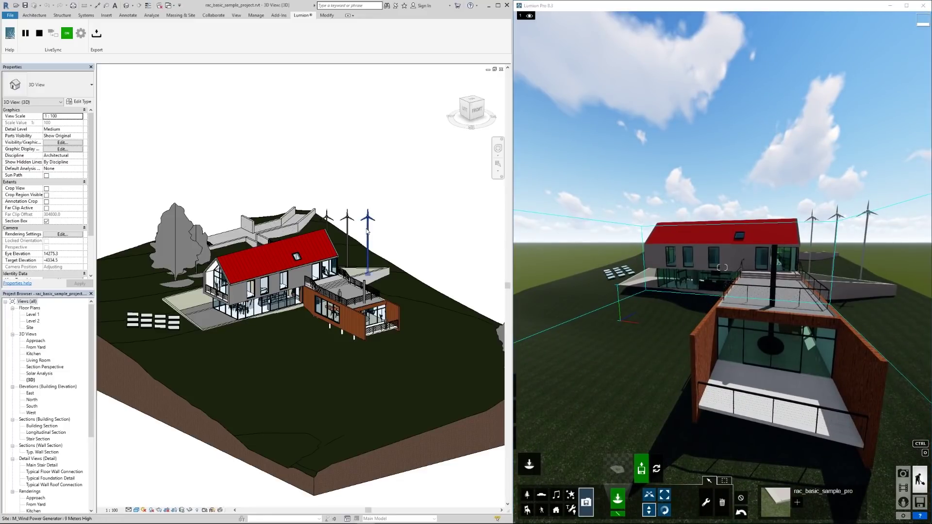
{"action": "left_click", "coordinate": [640, 271]}
{"action": "key", "text": "a"}
{"action": "key", "text": "s"}
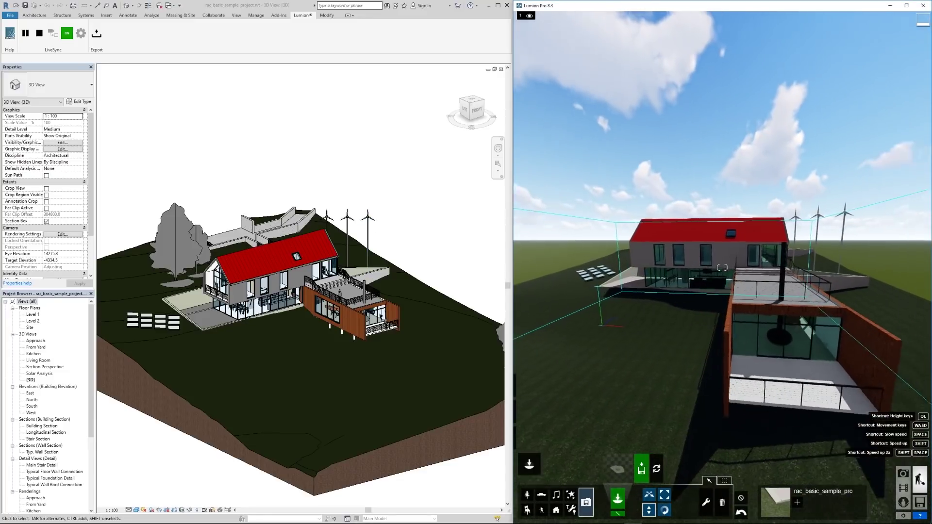
{"action": "key", "text": "q"}
{"action": "key", "text": "w"}
{"action": "key", "text": "a"}
{"action": "right_click_drag", "start_coordinate": [722, 267], "coordinate": [801, 286]}
{"action": "key", "text": "a"}
{"action": "key", "text": "s"}
{"action": "right_click_drag", "start_coordinate": [722, 268], "coordinate": [713, 282]}
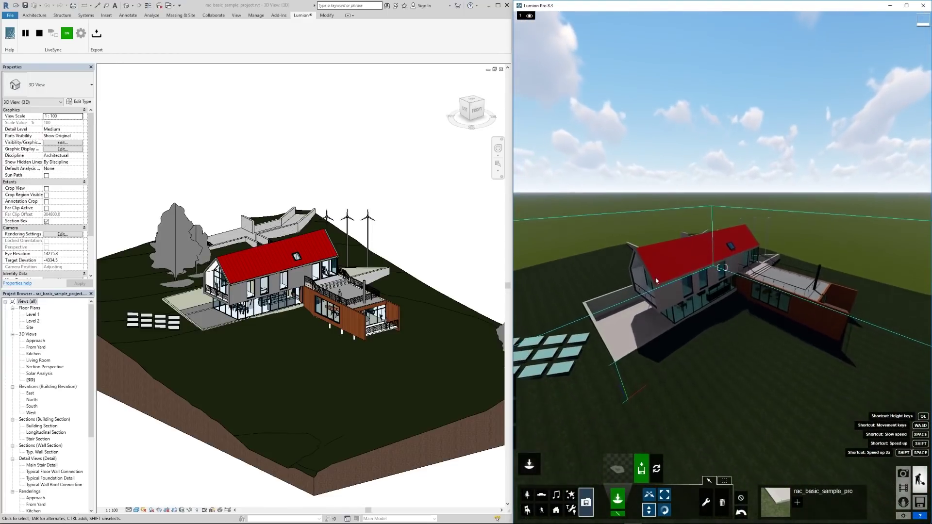
Delete the Timber Clad wall along the lower wing in Revit and inspect the synced change in Lumion.
{"action": "left_click", "coordinate": [255, 174]}
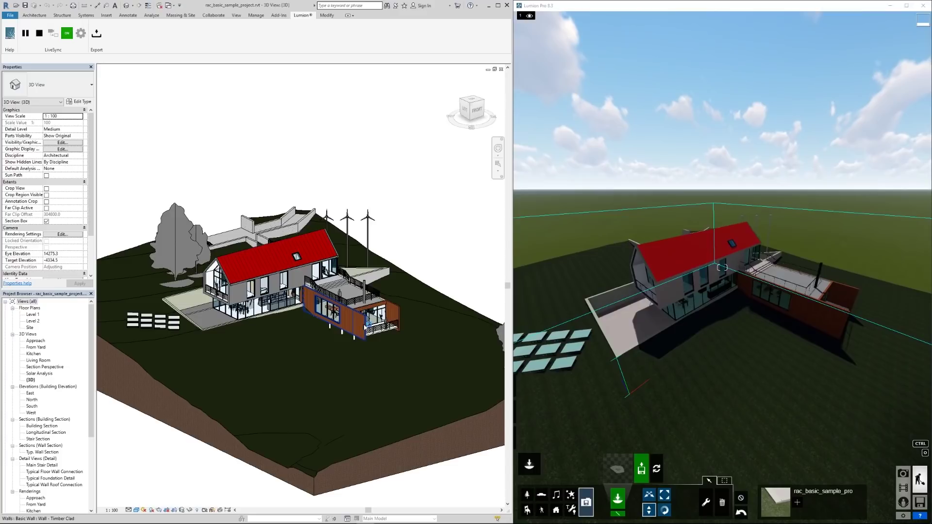
{"action": "left_click", "coordinate": [358, 324]}
{"action": "scroll", "coordinate": [358, 324], "scroll_direction": "up", "scroll_amount": 2}
{"action": "scroll", "coordinate": [358, 324], "scroll_direction": "up", "scroll_amount": 2}
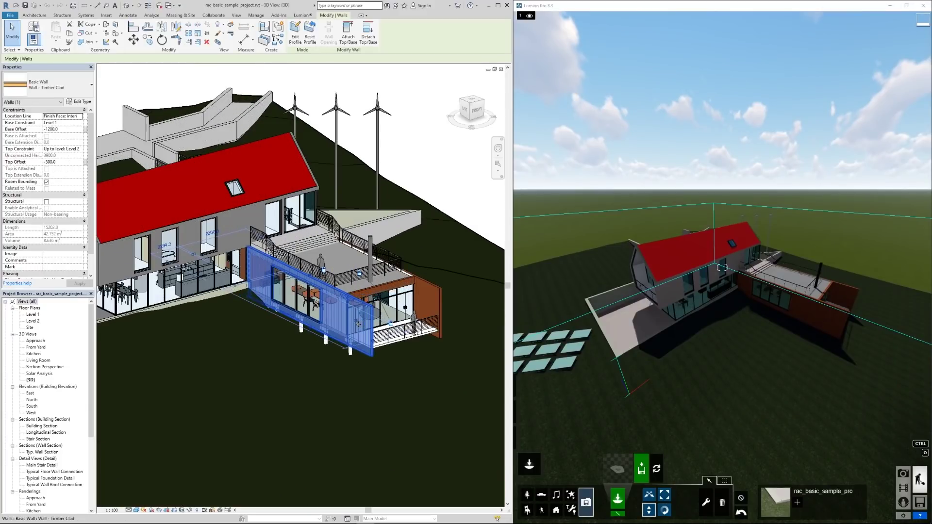
{"action": "key", "text": "Delete"}
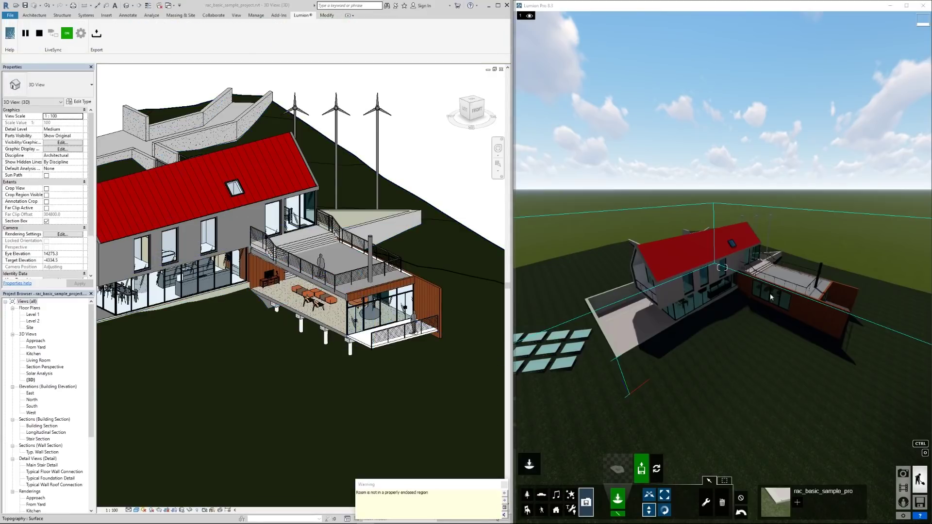
{"action": "left_click", "coordinate": [807, 170]}
{"action": "right_click_drag", "start_coordinate": [779, 248], "coordinate": [779, 321]}
{"action": "key", "text": "w"}
{"action": "key", "text": "e"}
{"action": "right_click_drag", "start_coordinate": [722, 267], "coordinate": [698, 214]}
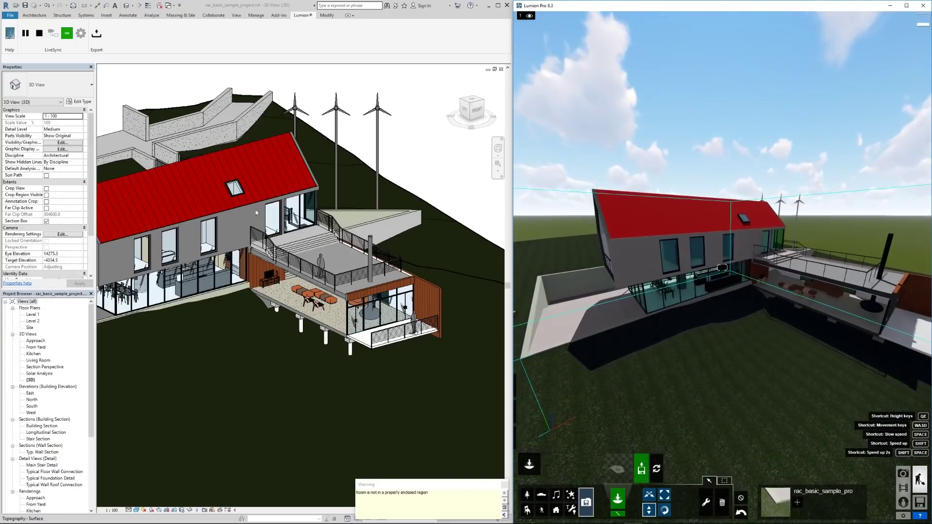
Undo the timber wall deletion in Revit and return to the Lumion view.
{"action": "left_click", "coordinate": [431, 131]}
{"action": "key", "text": "ctrl+z"}
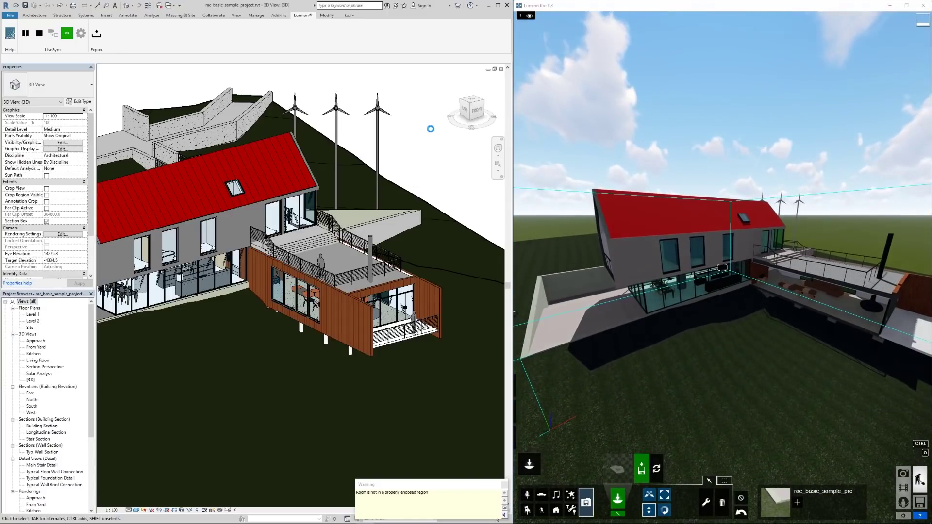
{"action": "left_click", "coordinate": [914, 140]}
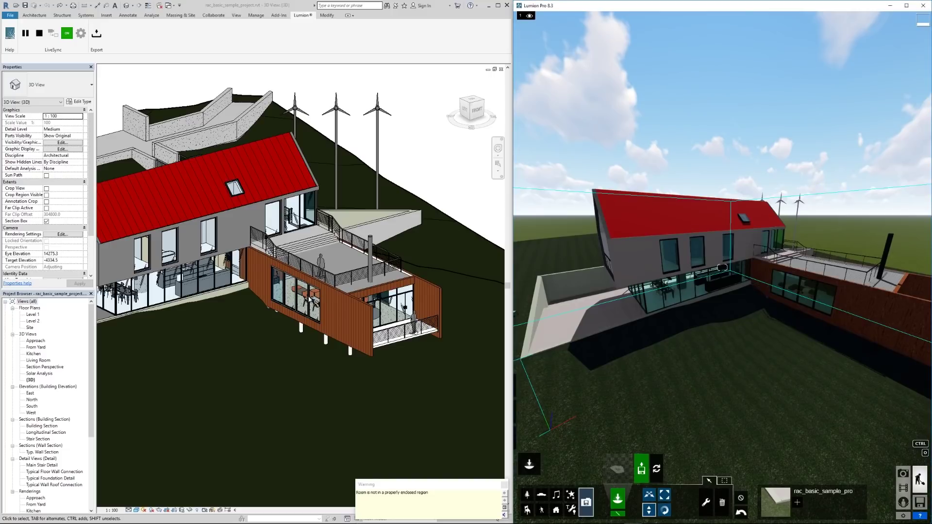
In Revit, stretch the upper storey's long concrete-clad wall above the roof to a top offset of about 5320, deleting the conflicting instances.
{"action": "left_click", "coordinate": [320, 265]}
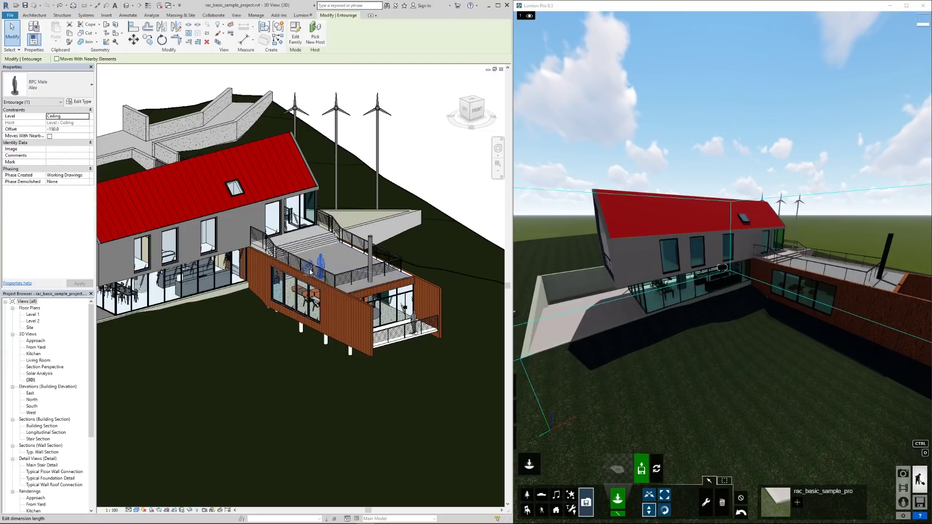
{"action": "key", "text": "Escape"}
{"action": "left_click", "coordinate": [336, 168]}
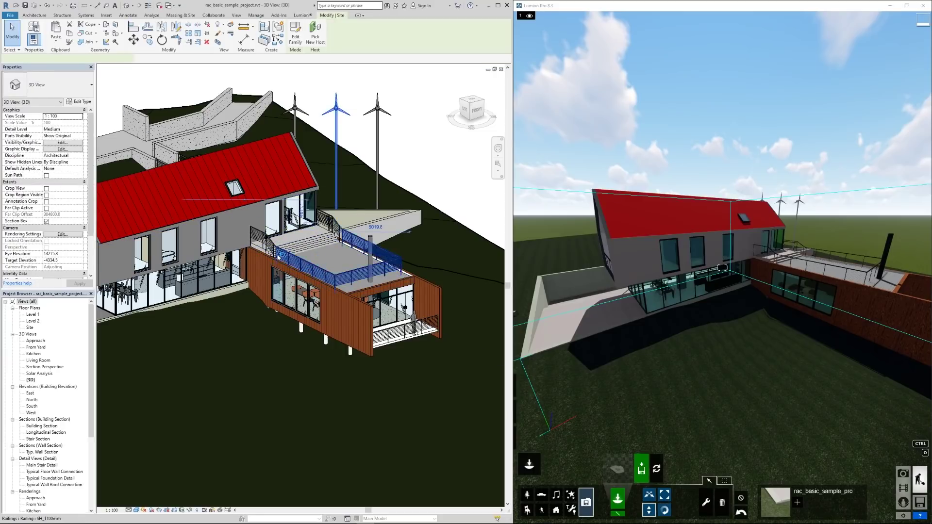
{"action": "left_click", "coordinate": [236, 230]}
{"action": "middle_click_drag", "start_coordinate": [236, 230], "coordinate": [194, 227], "text": "shift"}
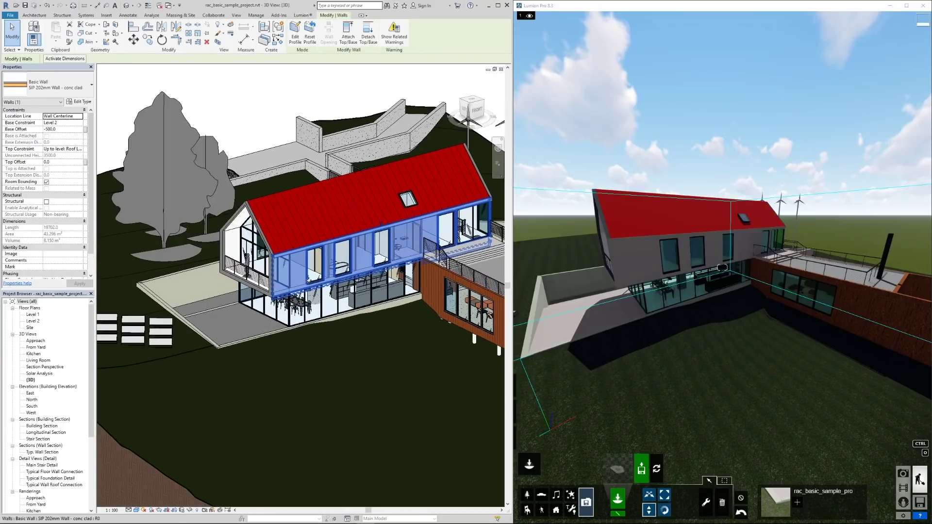
{"action": "left_click_drag", "start_coordinate": [383, 224], "coordinate": [381, 156]}
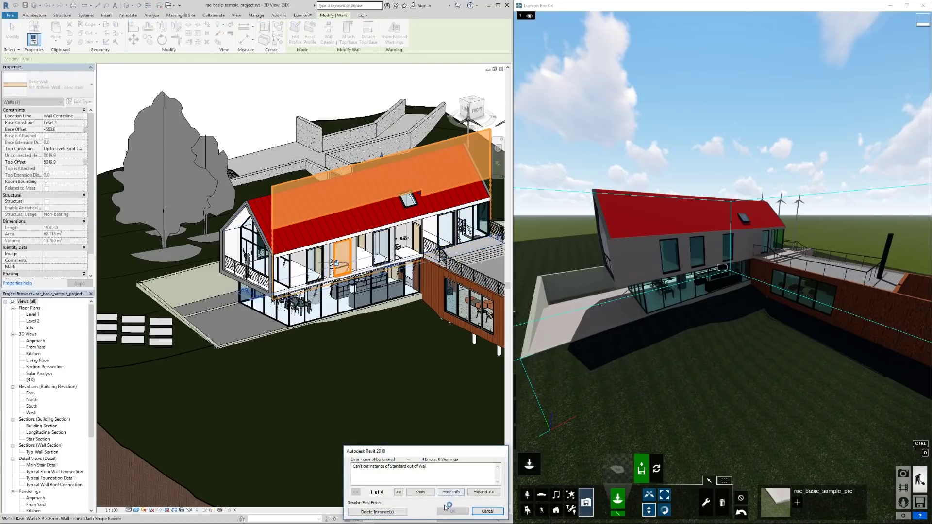
{"action": "left_click", "coordinate": [377, 512]}
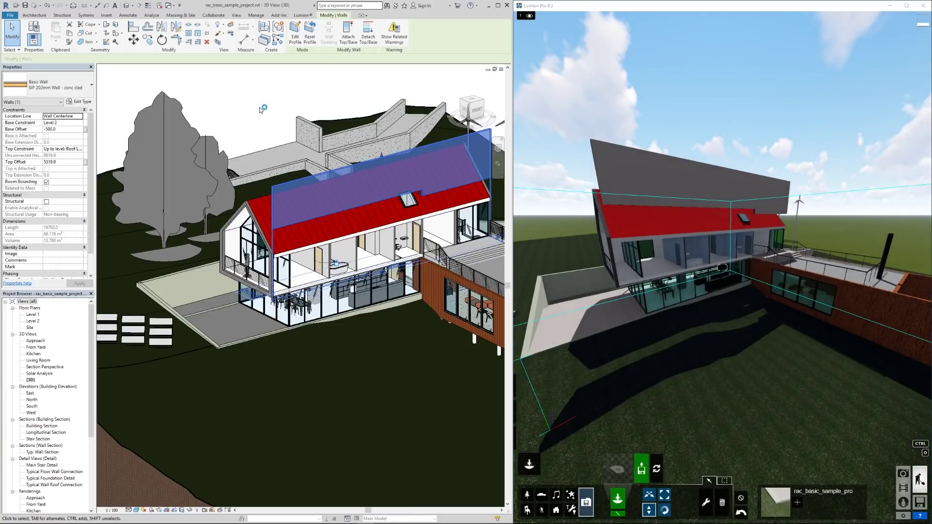
Undo the upward stretch of the upper wall in Revit and review the house in both Lumion and Revit.
{"action": "key", "text": "Delete"}
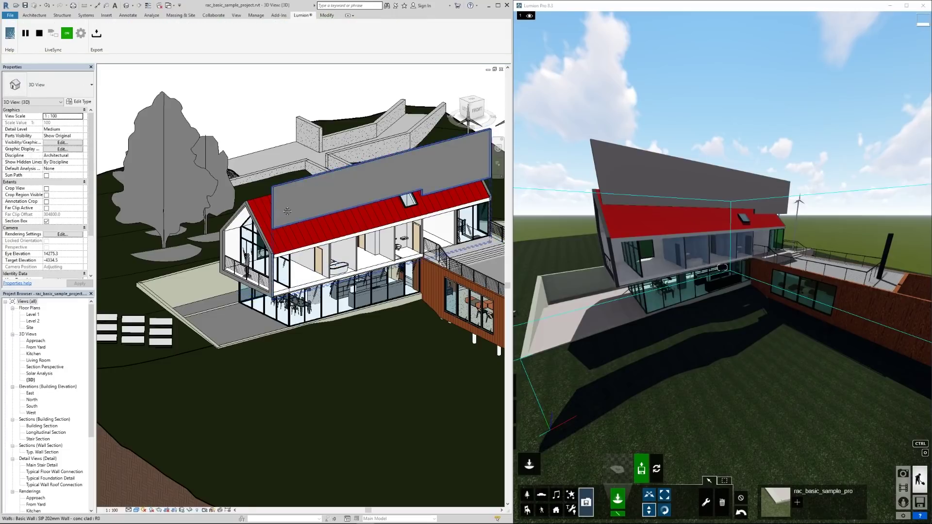
{"action": "left_click", "coordinate": [672, 148]}
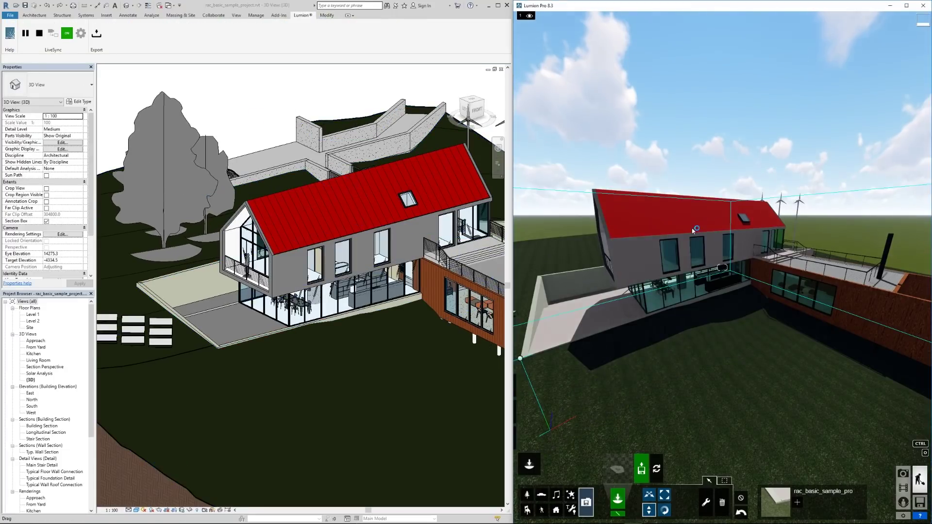
{"action": "key", "text": "a"}
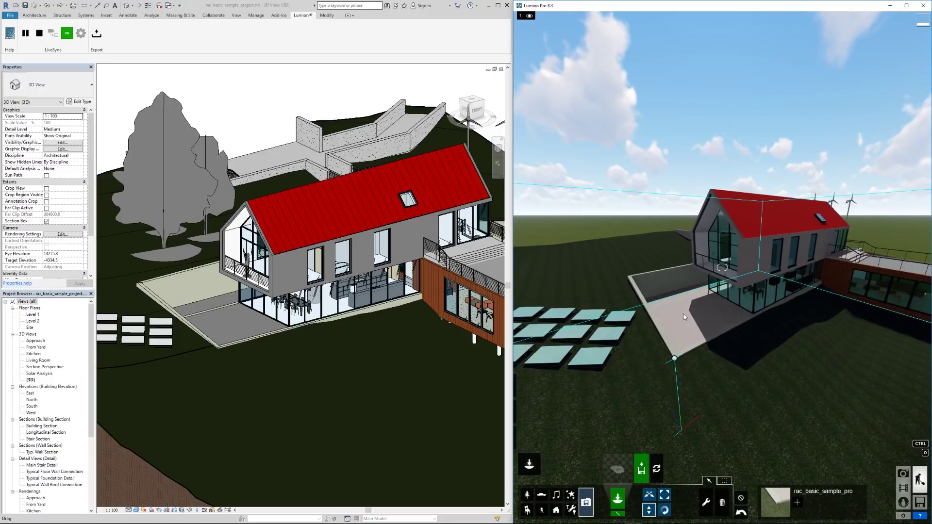
{"action": "right_click_drag", "start_coordinate": [684, 316], "coordinate": [680, 296]}
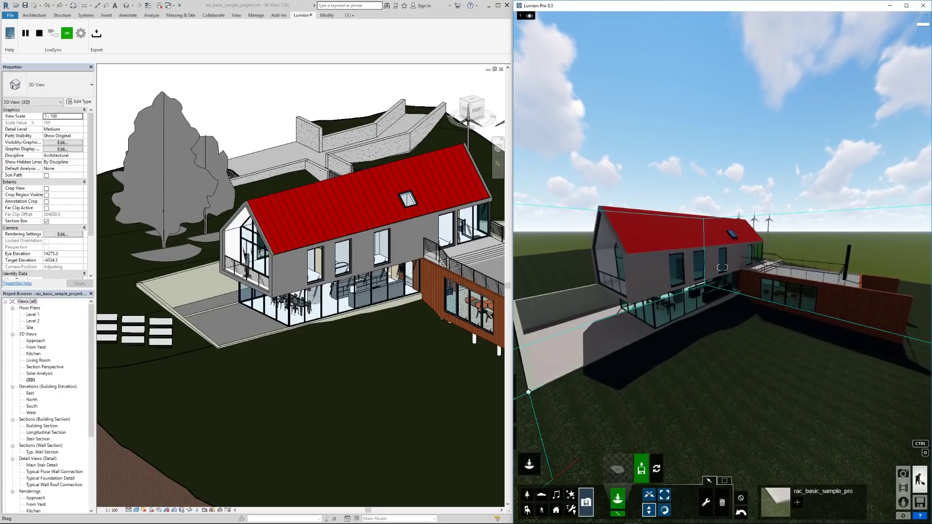
{"action": "scroll", "coordinate": [350, 233], "scroll_direction": "down", "scroll_amount": 2}
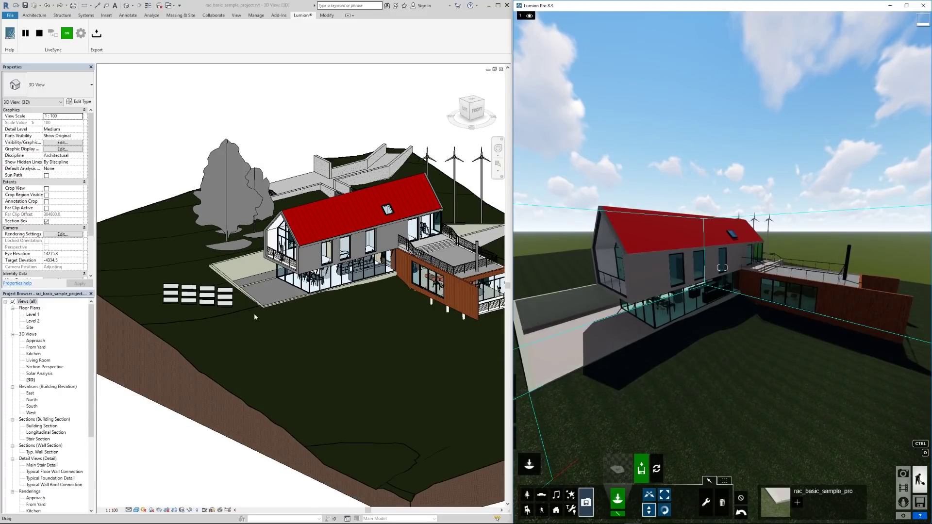
{"action": "left_click", "coordinate": [349, 177]}
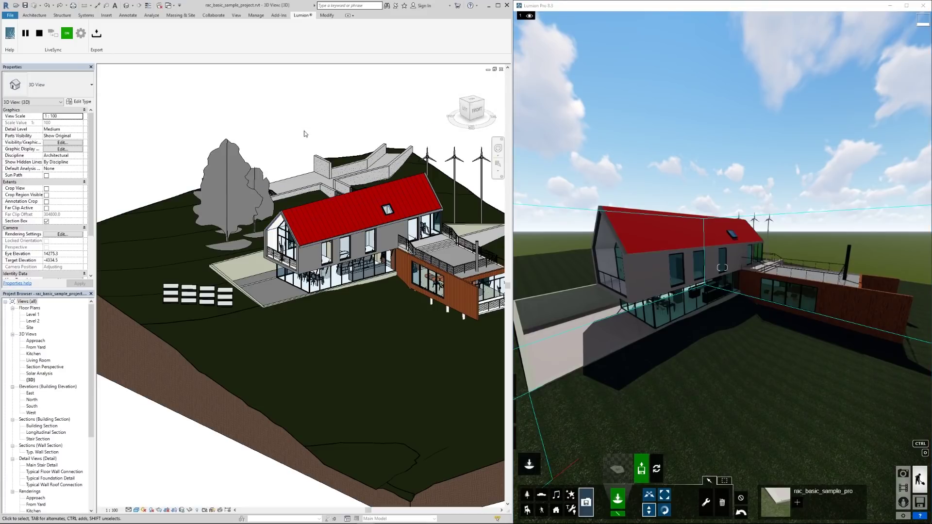
{"action": "middle_click_drag", "start_coordinate": [329, 201], "coordinate": [348, 252], "text": "shift"}
{"action": "scroll", "coordinate": [295, 256], "scroll_direction": "up", "scroll_amount": 3}
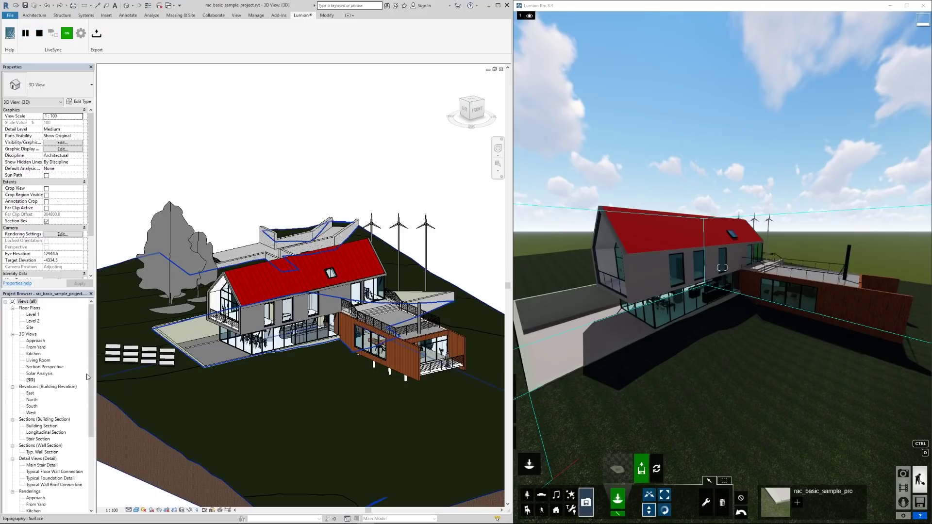
{"action": "scroll", "coordinate": [88, 376], "scroll_direction": "down", "scroll_amount": 5}
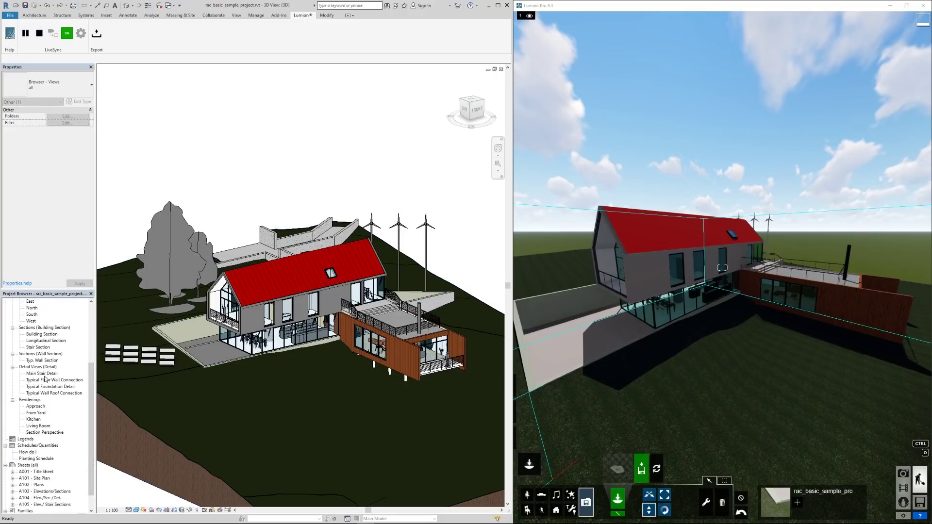
{"action": "scroll", "coordinate": [45, 379], "scroll_direction": "up", "scroll_amount": 5}
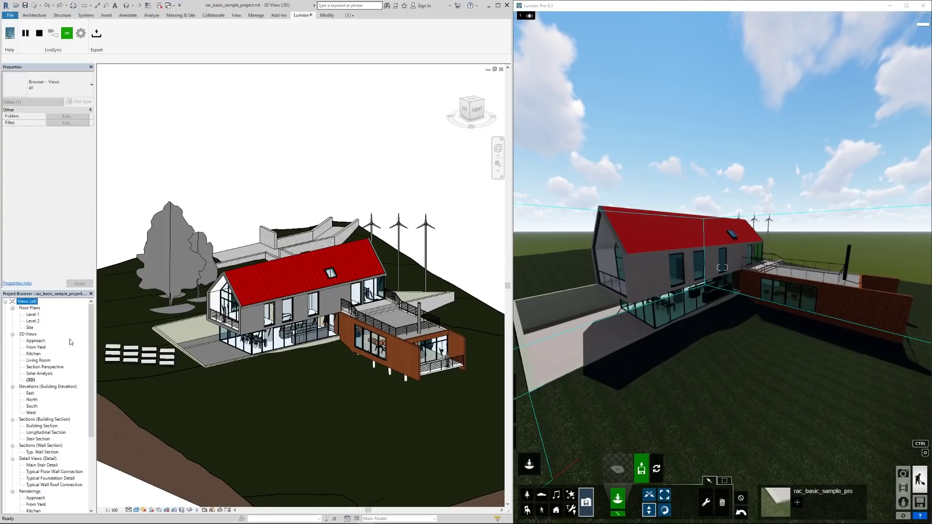
{"action": "left_click", "coordinate": [133, 5]}
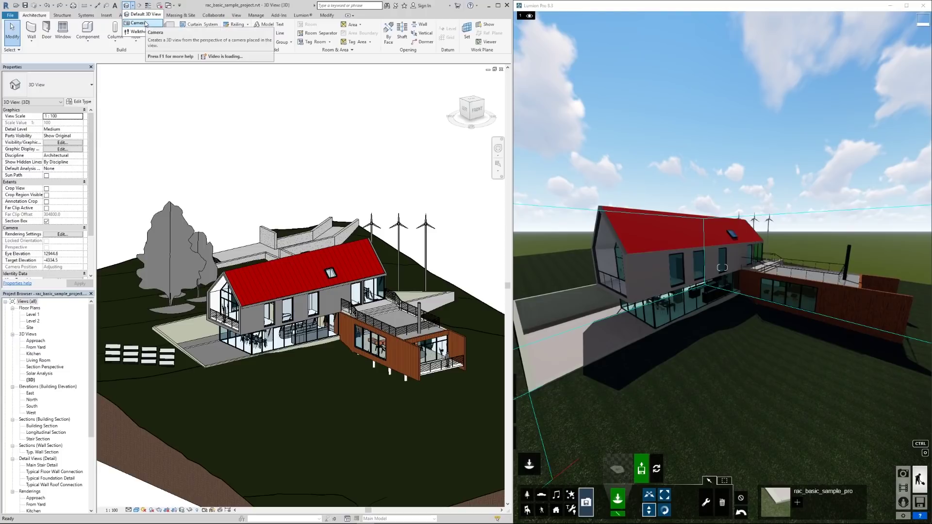
{"action": "left_click", "coordinate": [112, 341]}
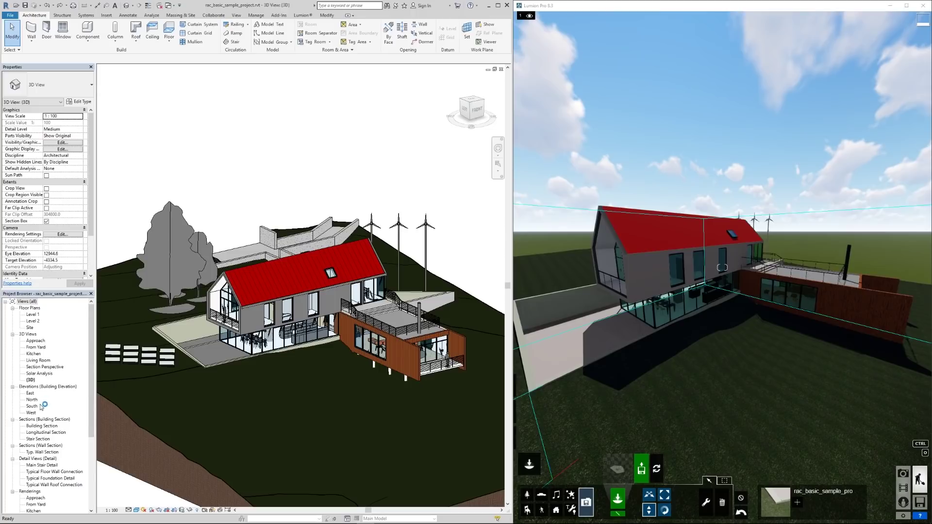
Open the Approach 3D view in Revit and start LiveSync camera synchronization with Lumion.
{"action": "double_click", "coordinate": [35, 341]}
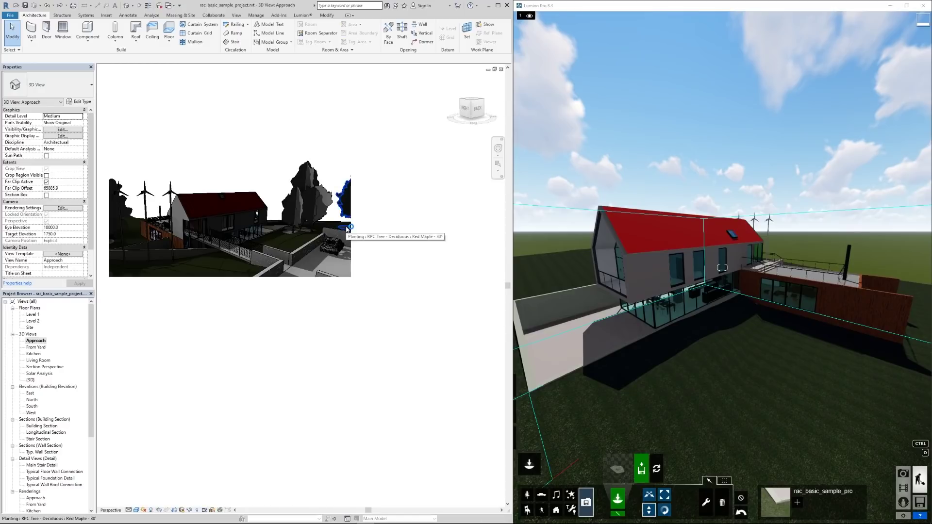
{"action": "middle_click_drag", "start_coordinate": [232, 187], "coordinate": [277, 230]}
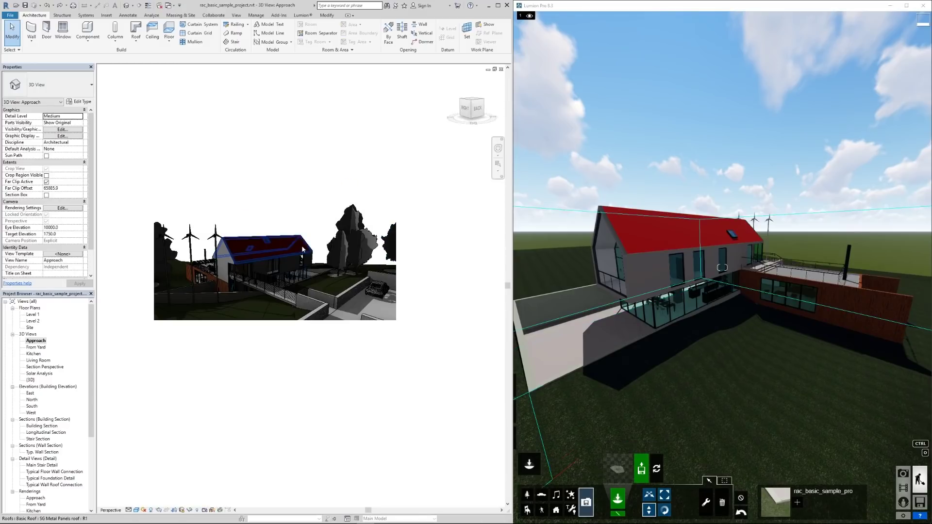
{"action": "left_click", "coordinate": [498, 148]}
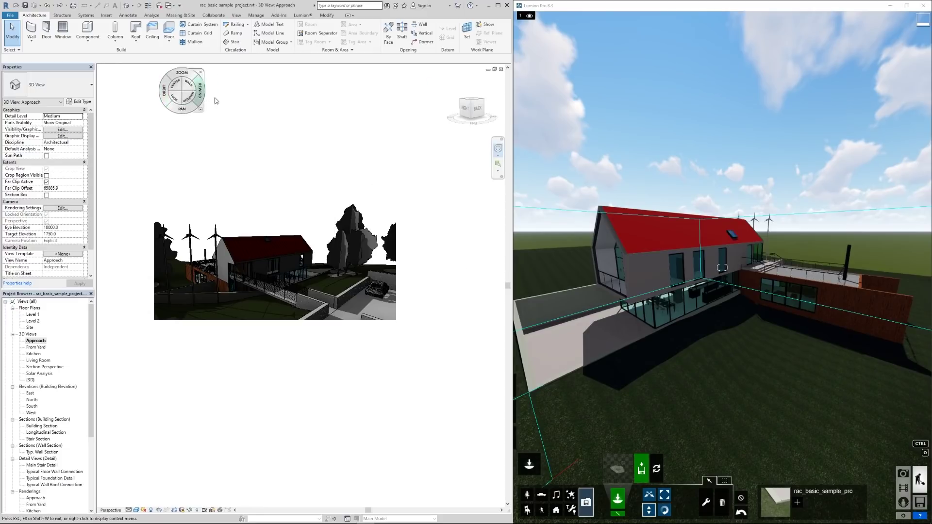
{"action": "left_click", "coordinate": [213, 77]}
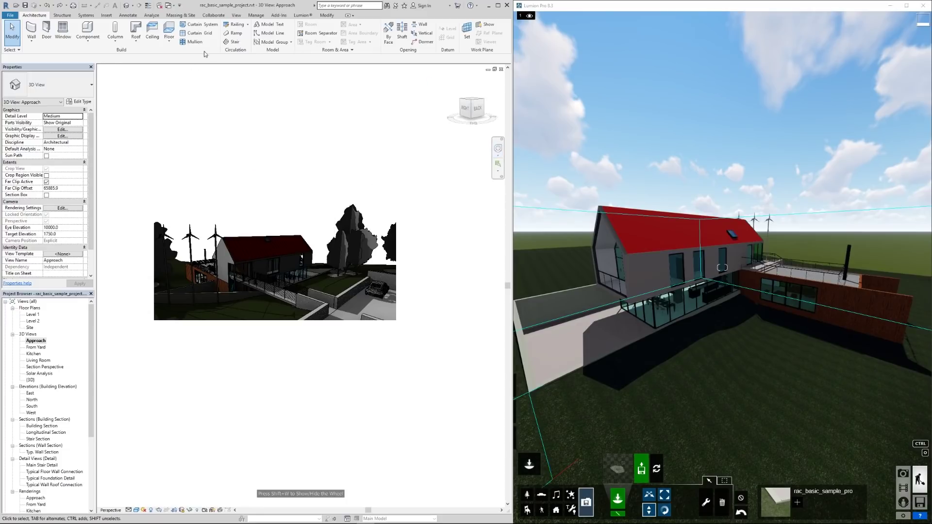
{"action": "left_click", "coordinate": [301, 15]}
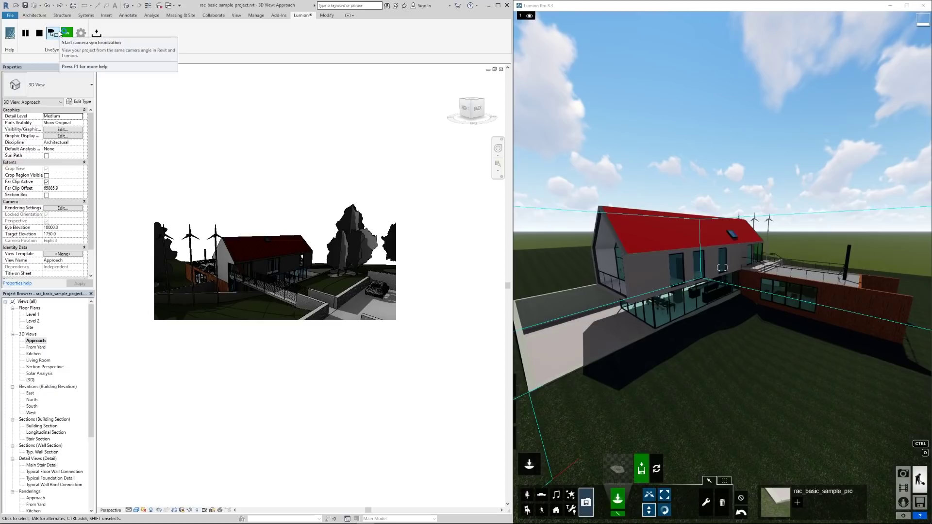
{"action": "left_click", "coordinate": [54, 33]}
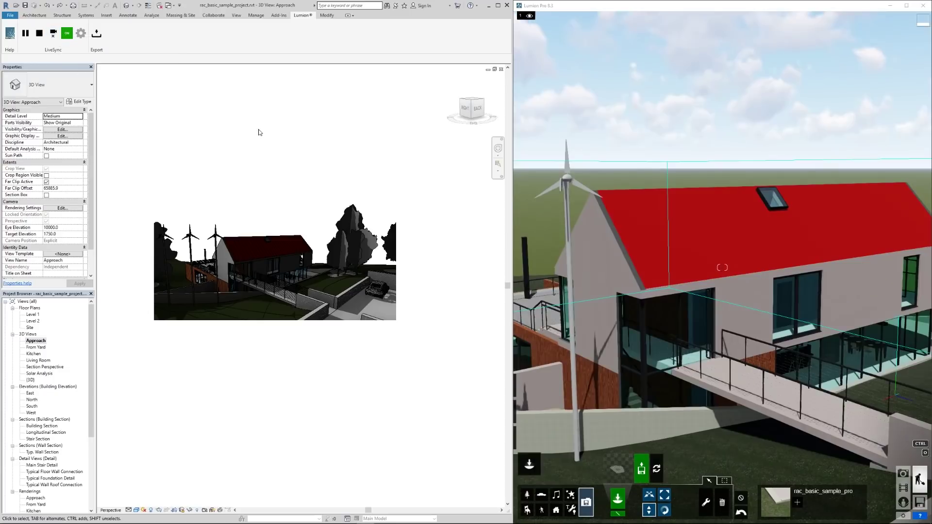
Orbit the Approach view around the house with the SteeringWheel, checking that Lumion's camera follows.
{"action": "left_click", "coordinate": [498, 148]}
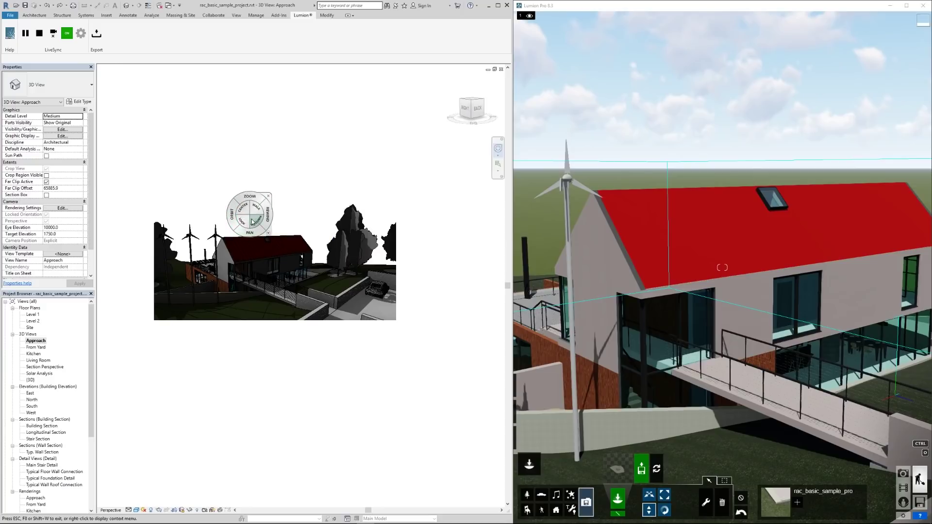
{"action": "left_click_drag", "start_coordinate": [242, 214], "coordinate": [258, 240]}
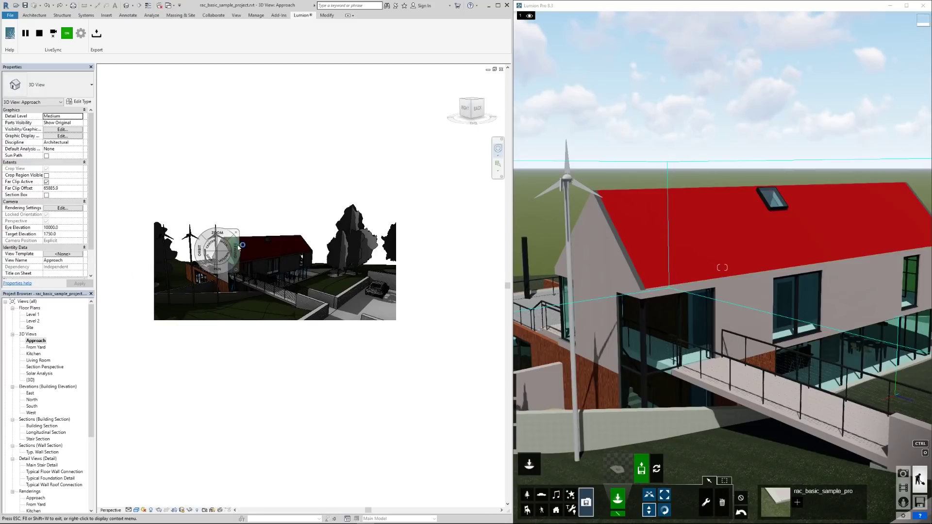
{"action": "left_click", "coordinate": [237, 233]}
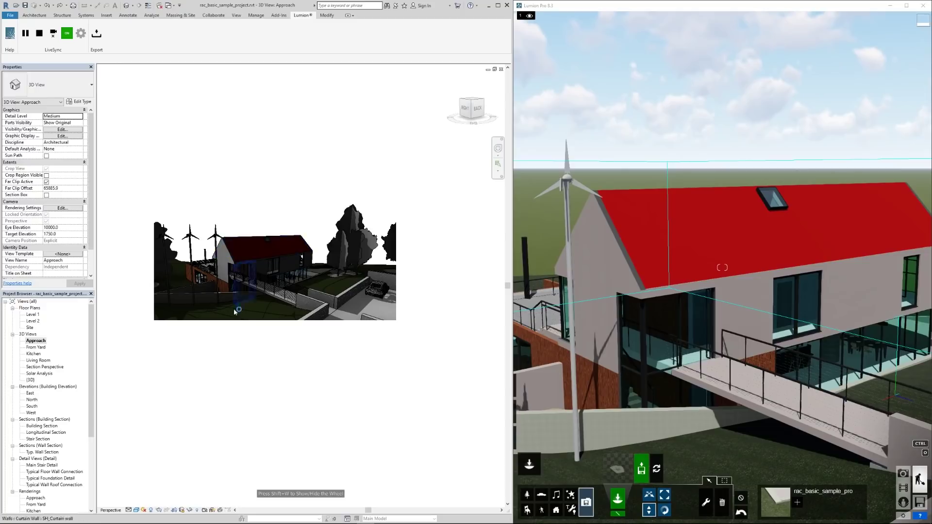
{"action": "left_click", "coordinate": [498, 148]}
{"action": "scroll", "coordinate": [256, 262], "scroll_direction": "up", "scroll_amount": 3}
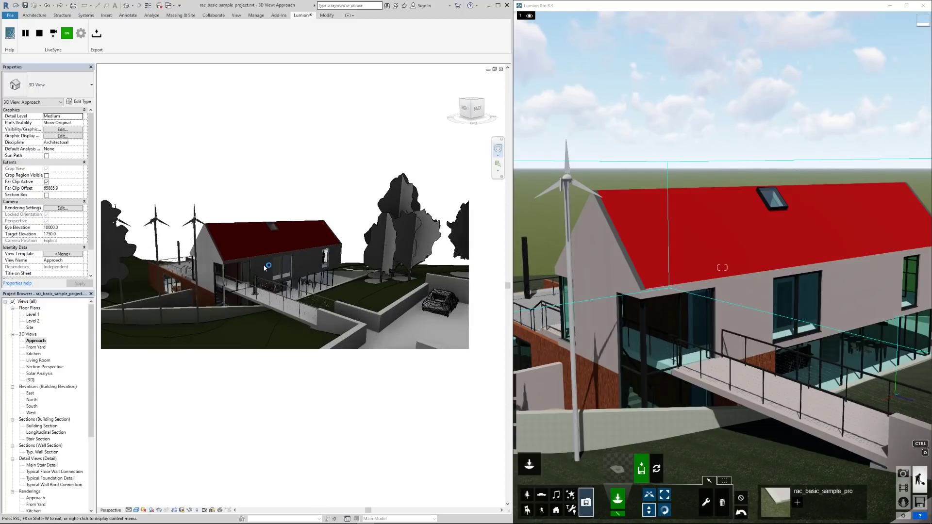
{"action": "middle_click_drag", "start_coordinate": [290, 294], "coordinate": [310, 318]}
{"action": "left_click_drag", "start_coordinate": [310, 318], "coordinate": [296, 449]}
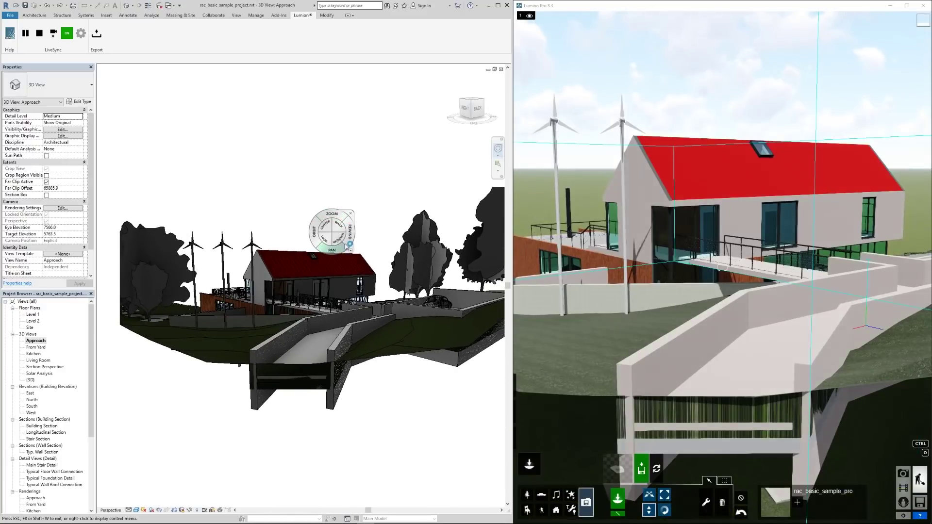
Swing the synchronized Revit camera past the driveway and trees to the side with the three wind turbines.
{"action": "left_click_drag", "start_coordinate": [314, 231], "coordinate": [106, 306]}
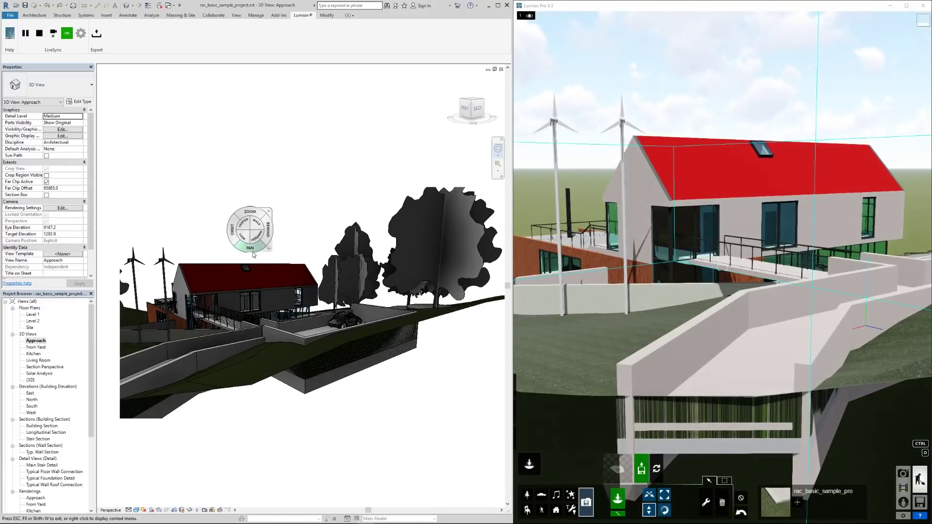
{"action": "left_click_drag", "start_coordinate": [232, 231], "coordinate": [237, 289]}
{"action": "left_click_drag", "start_coordinate": [326, 306], "coordinate": [194, 304]}
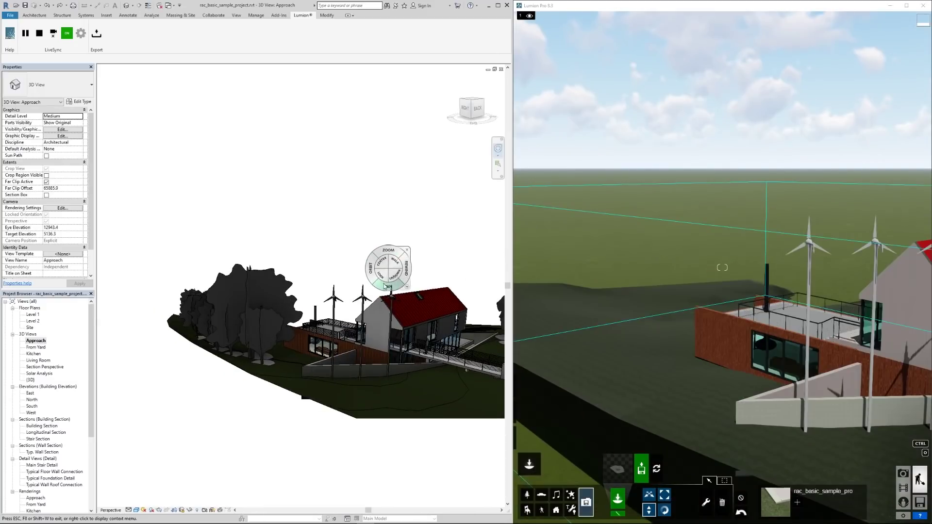
{"action": "mouse_move", "coordinate": [384, 276]}
{"action": "left_mouse_down"}
{"action": "mouse_move", "coordinate": [470, 290]}
{"action": "mouse_move", "coordinate": [374, 287]}
{"action": "left_mouse_up"}
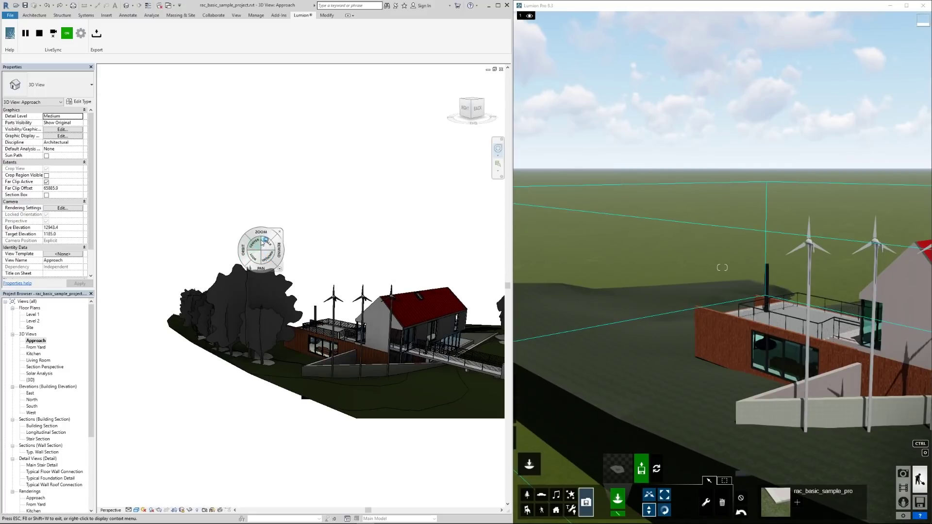
{"action": "left_click_drag", "start_coordinate": [257, 229], "coordinate": [139, 140]}
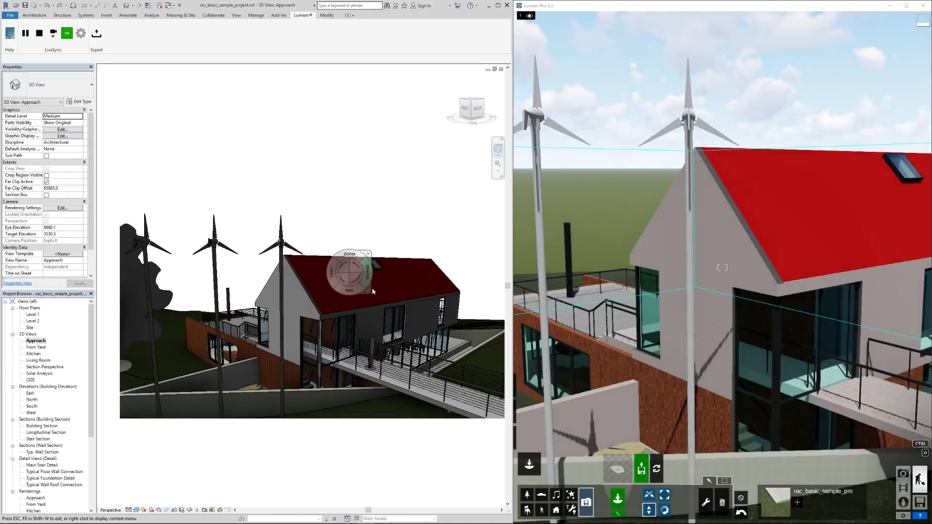
Bring the synchronized view close to the entrance bridge, compare it with Lumion, and dismiss the SteeringWheel.
{"action": "left_click_drag", "start_coordinate": [360, 297], "coordinate": [348, 283]}
{"action": "scroll", "coordinate": [311, 304], "scroll_direction": "up", "scroll_amount": 2}
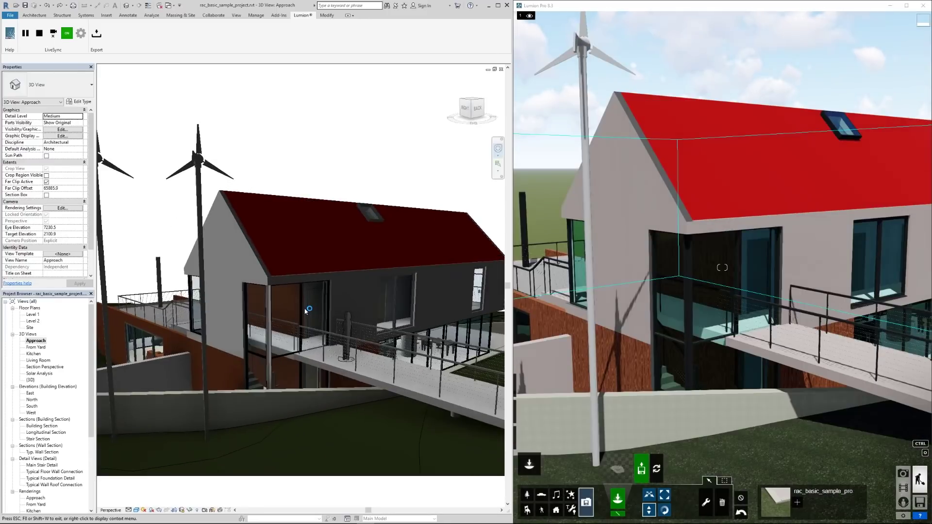
{"action": "scroll", "coordinate": [306, 311], "scroll_direction": "up", "scroll_amount": 3}
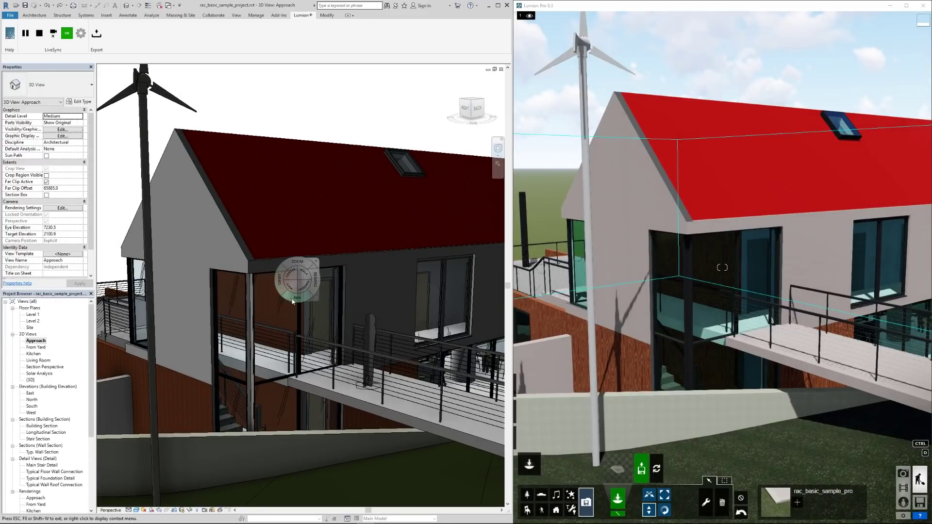
{"action": "mouse_move", "coordinate": [292, 299]}
{"action": "left_mouse_down"}
{"action": "mouse_move", "coordinate": [318, 319]}
{"action": "mouse_move", "coordinate": [316, 303]}
{"action": "mouse_move", "coordinate": [271, 312]}
{"action": "mouse_move", "coordinate": [275, 295]}
{"action": "left_mouse_up"}
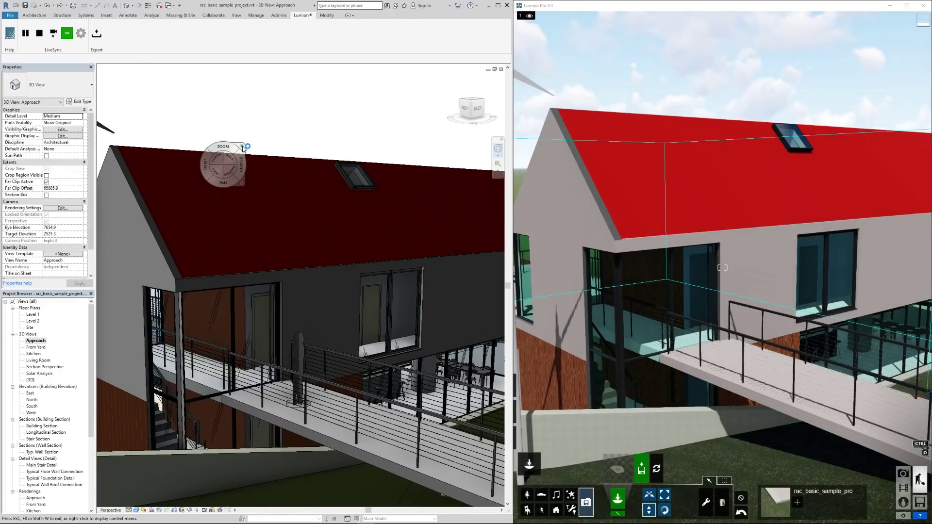
{"action": "left_click", "coordinate": [241, 146]}
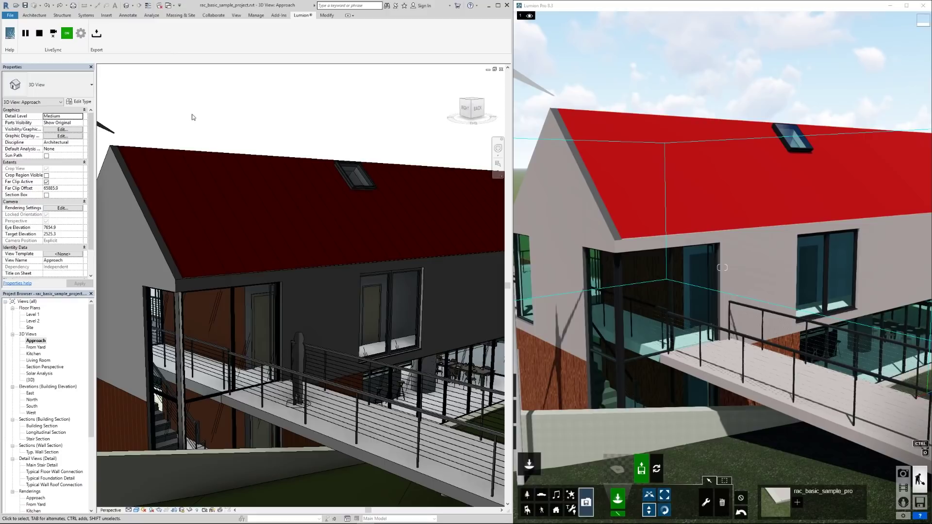
Stop the camera synchronization and return Revit to the default {3D} view, framed on the house's upper storey.
{"action": "left_click", "coordinate": [54, 34]}
{"action": "left_click", "coordinate": [127, 5]}
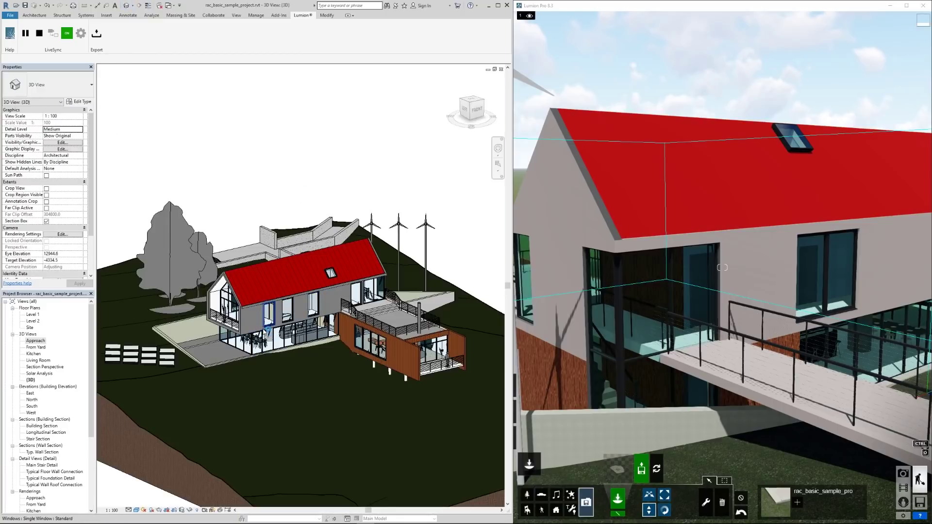
{"action": "scroll", "coordinate": [279, 351], "scroll_direction": "down", "scroll_amount": 2}
{"action": "scroll", "coordinate": [272, 339], "scroll_direction": "up", "scroll_amount": 6}
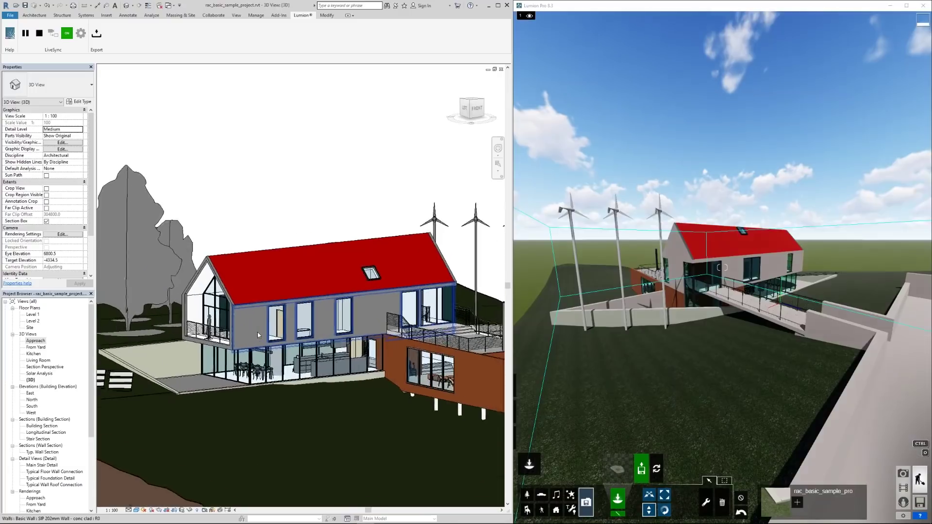
Switch to Lumion, open the Material Editor, and move the camera to the glazed corner beside the entrance bridge.
{"action": "left_click", "coordinate": [593, 281]}
{"action": "mouse_move", "coordinate": [529, 463]}
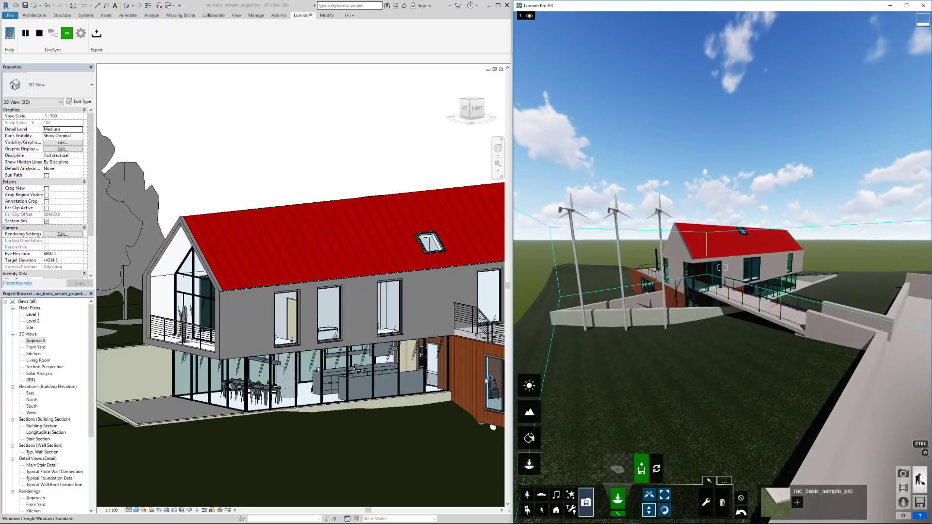
{"action": "left_click", "coordinate": [529, 436]}
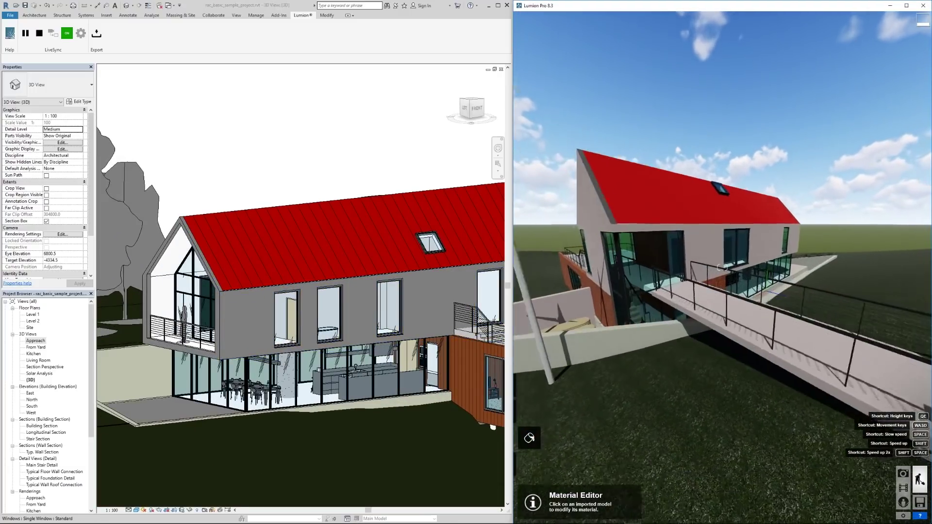
{"action": "right_click_drag", "start_coordinate": [739, 238], "coordinate": [603, 228]}
{"action": "key", "text": "w"}
{"action": "key", "text": "s"}
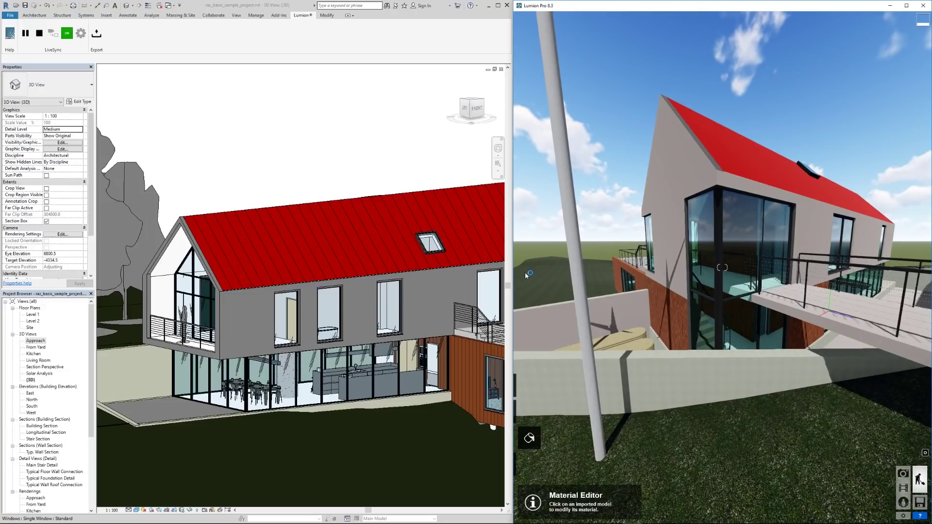
{"action": "key", "text": "o"}
{"action": "right_click_drag", "start_coordinate": [728, 267], "coordinate": [771, 279]}
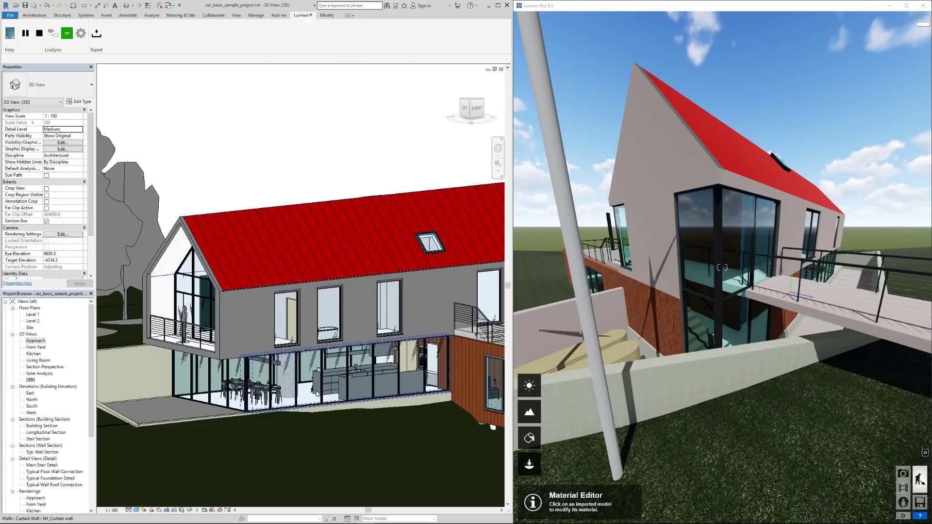
Select the house's Glass material in Lumion and reduce its Reflectivity to roughly a third of the slider range.
{"action": "middle_click_drag", "start_coordinate": [318, 394], "coordinate": [378, 361], "text": "shift"}
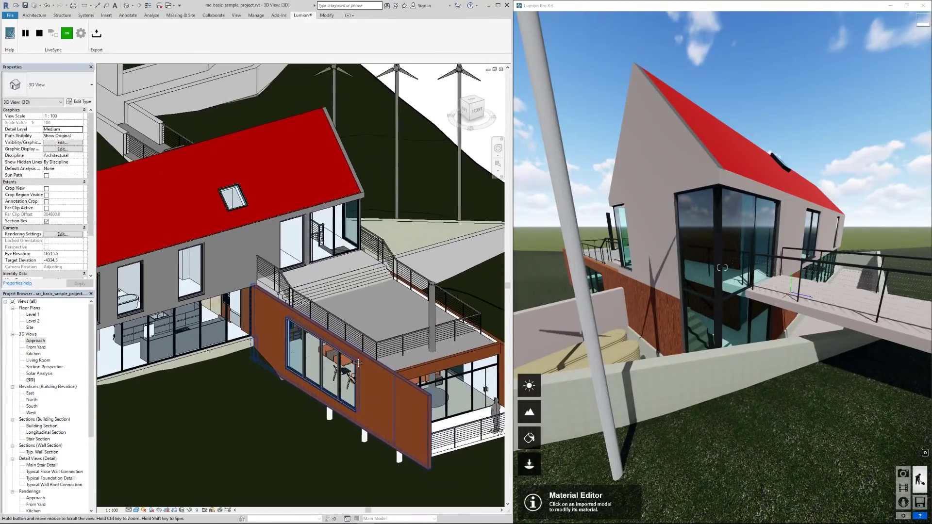
{"action": "mouse_move", "coordinate": [358, 363]}
{"action": "middle_mouse_down"}
{"action": "mouse_move", "coordinate": [363, 383]}
{"action": "mouse_move", "coordinate": [358, 363]}
{"action": "middle_mouse_up"}
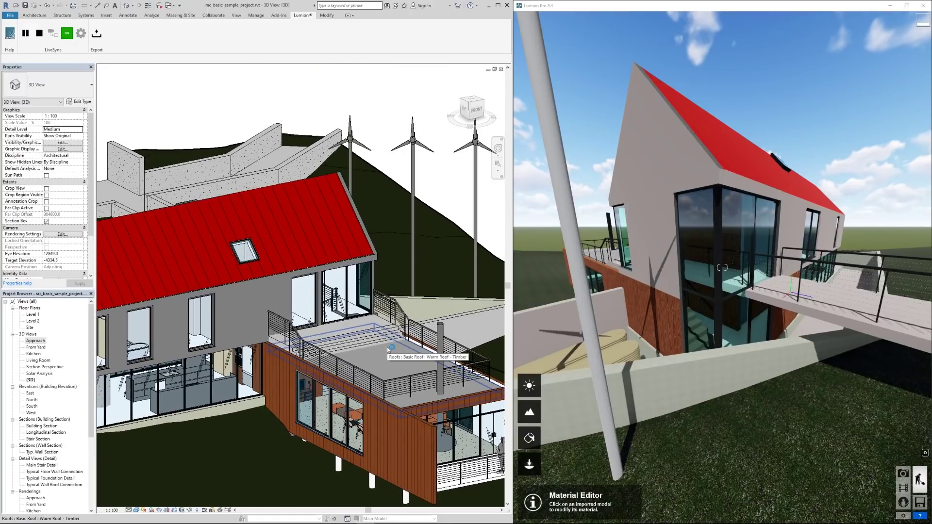
{"action": "left_click", "coordinate": [639, 213]}
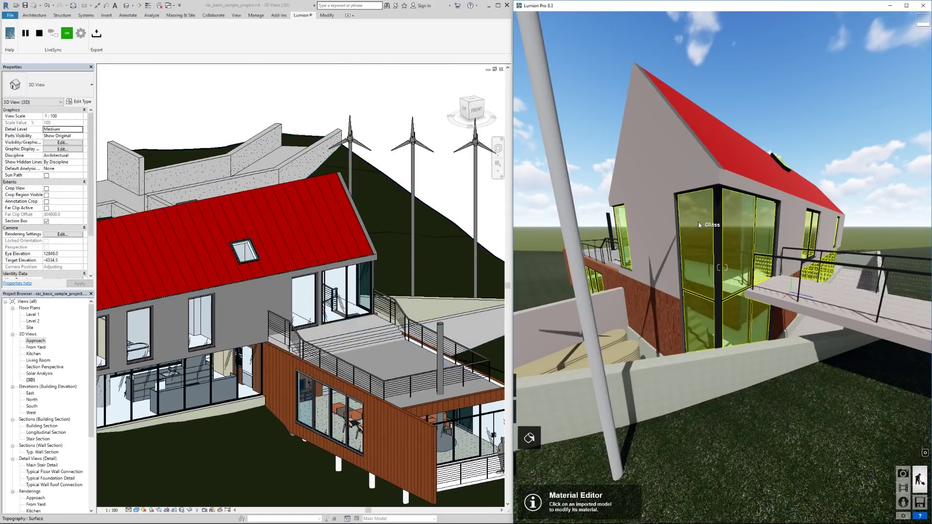
{"action": "left_click", "coordinate": [699, 225]}
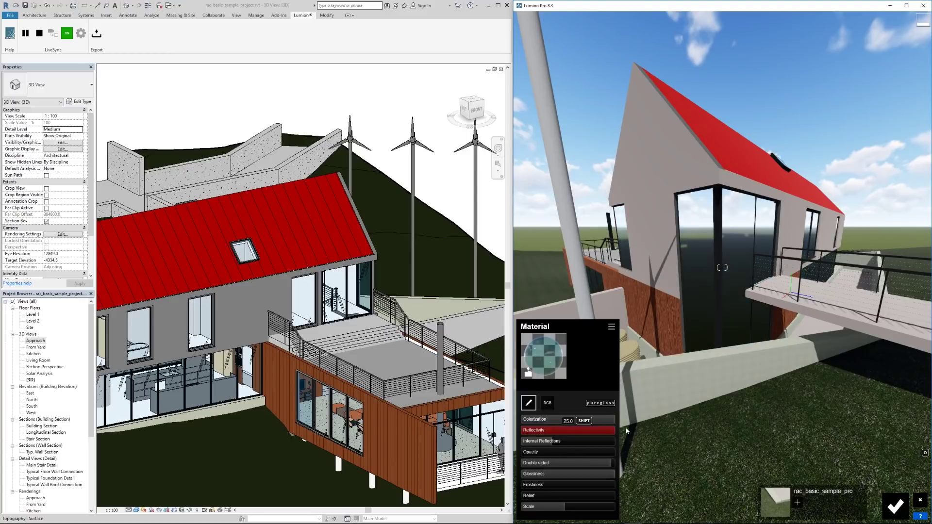
{"action": "left_click_drag", "start_coordinate": [626, 431], "coordinate": [554, 439]}
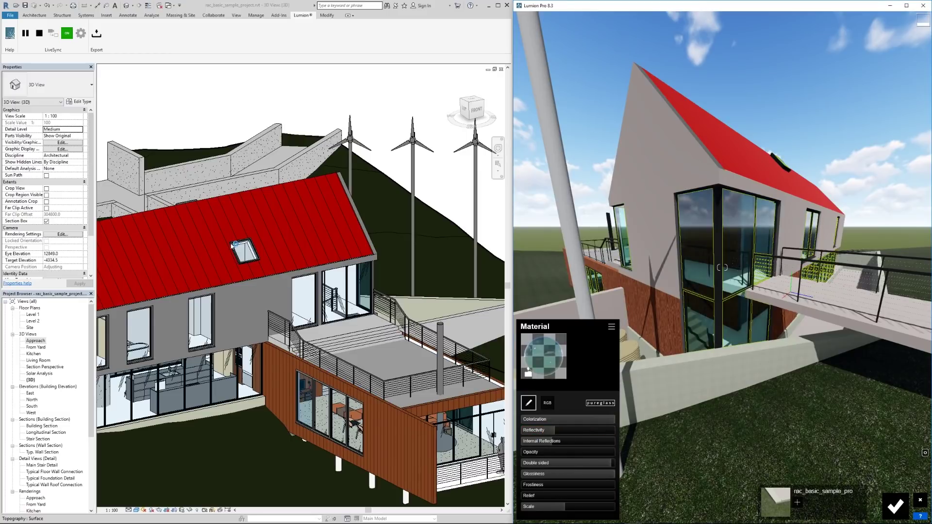
In Revit, open the upper-storey wall type's structure and look up the material assigned to its outermost Finish 2 layer.
{"action": "left_click", "coordinate": [260, 317]}
{"action": "middle_click_drag", "start_coordinate": [281, 317], "coordinate": [412, 287]}
{"action": "left_click", "coordinate": [411, 286]}
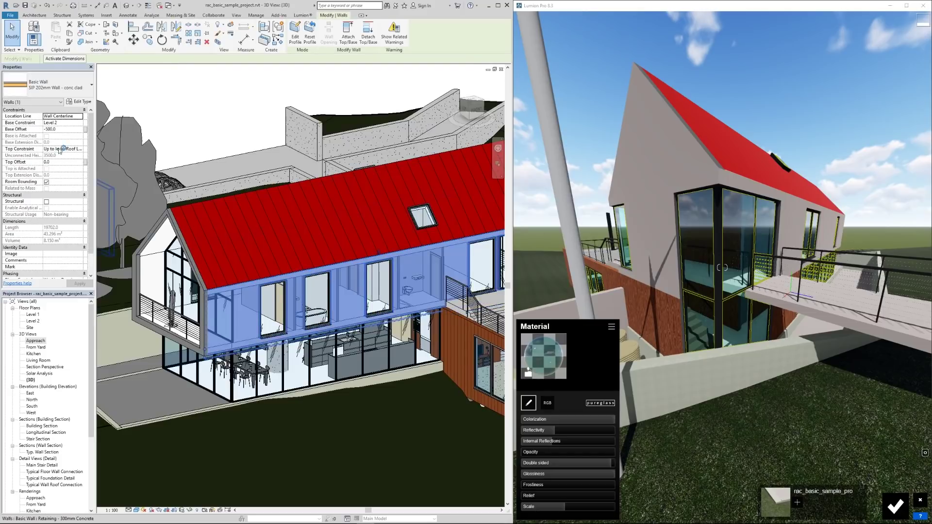
{"action": "left_click", "coordinate": [82, 102]}
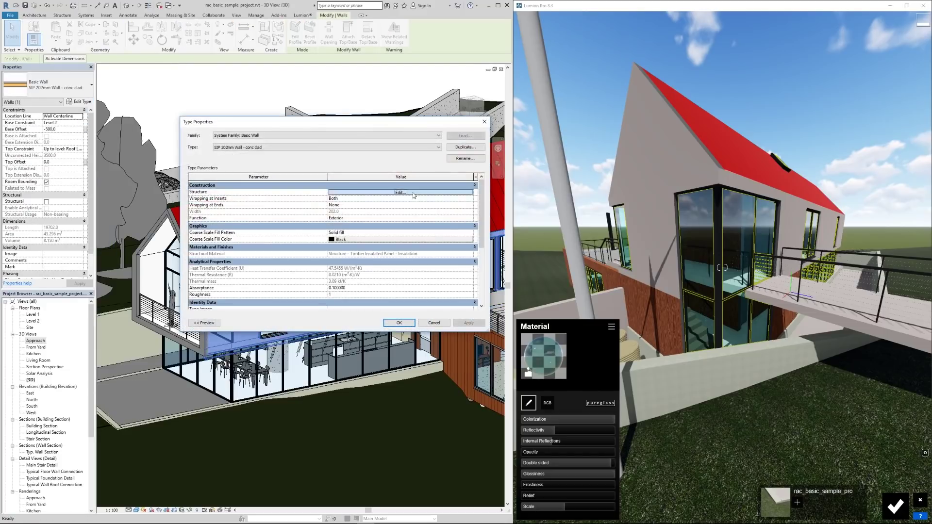
{"action": "left_click", "coordinate": [400, 192]}
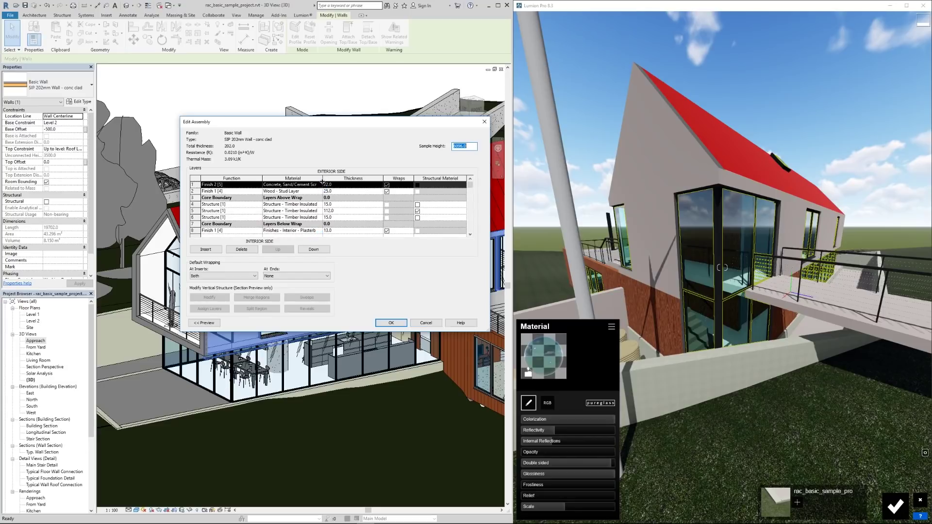
{"action": "left_click", "coordinate": [320, 186]}
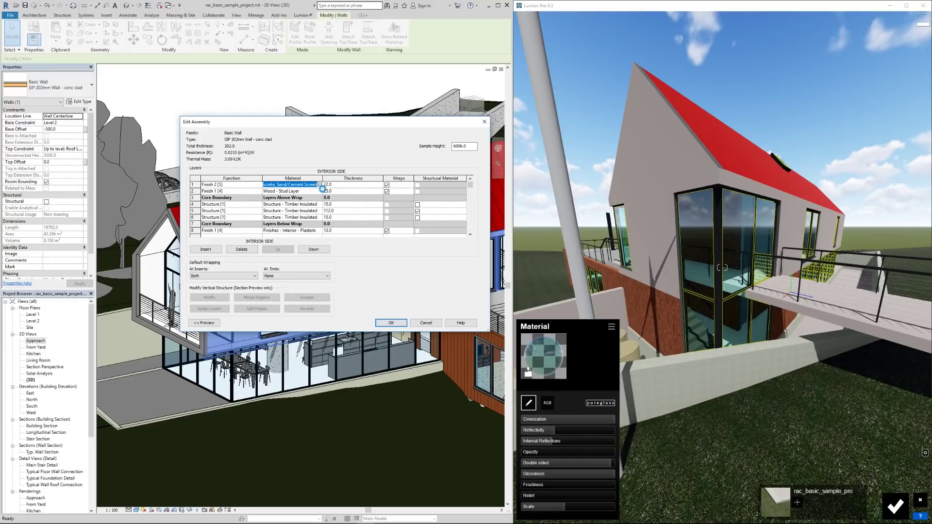
{"action": "left_click", "coordinate": [320, 184]}
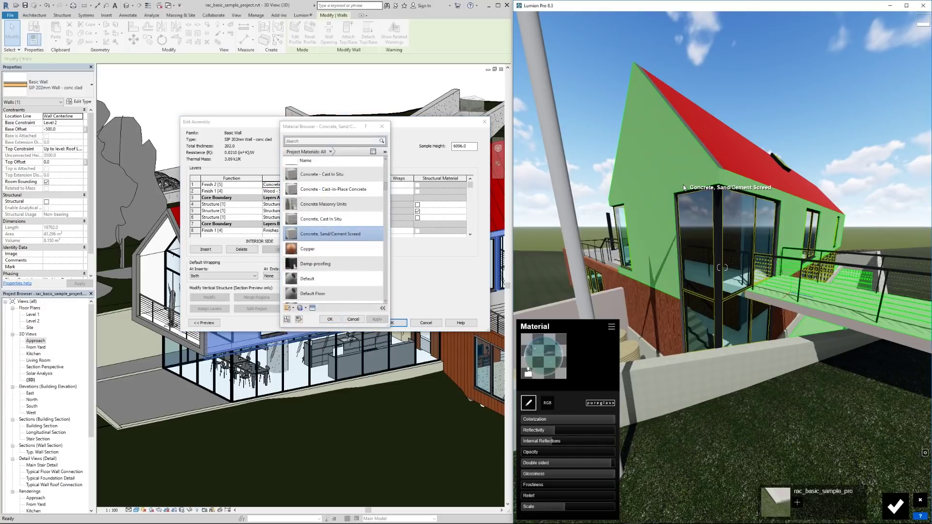
Switch to Lumion and assign a grey-brown brick from the Outdoor library to the house's Concrete, Sand/Cement Screed surfaces.
{"action": "left_click", "coordinate": [662, 162]}
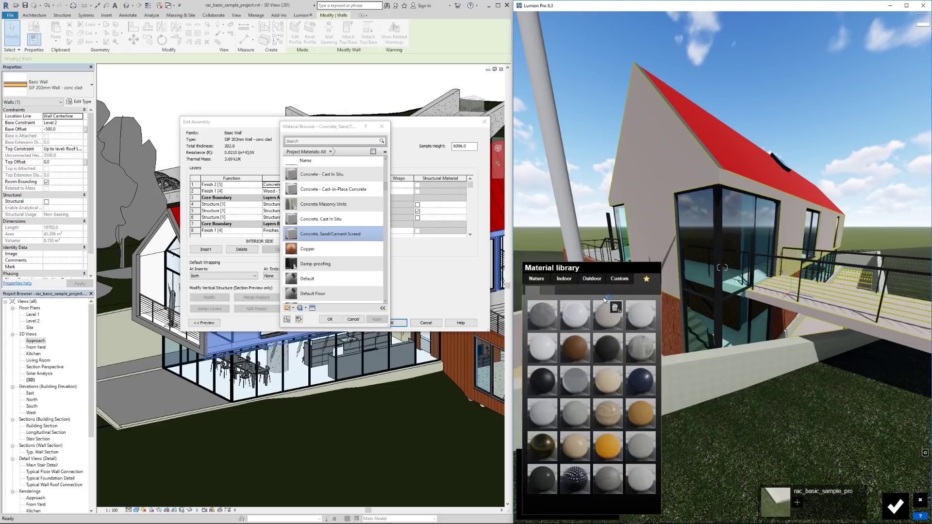
{"action": "left_click", "coordinate": [591, 279]}
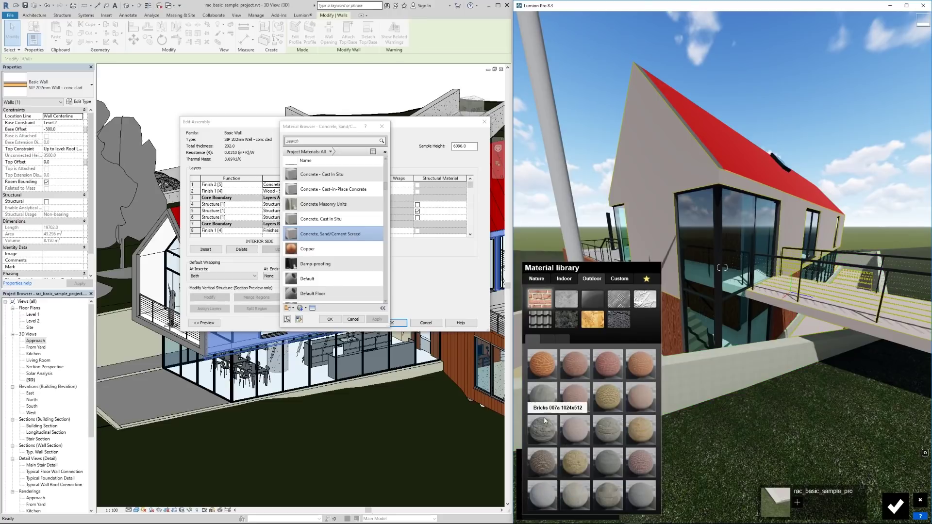
{"action": "left_click", "coordinate": [543, 454]}
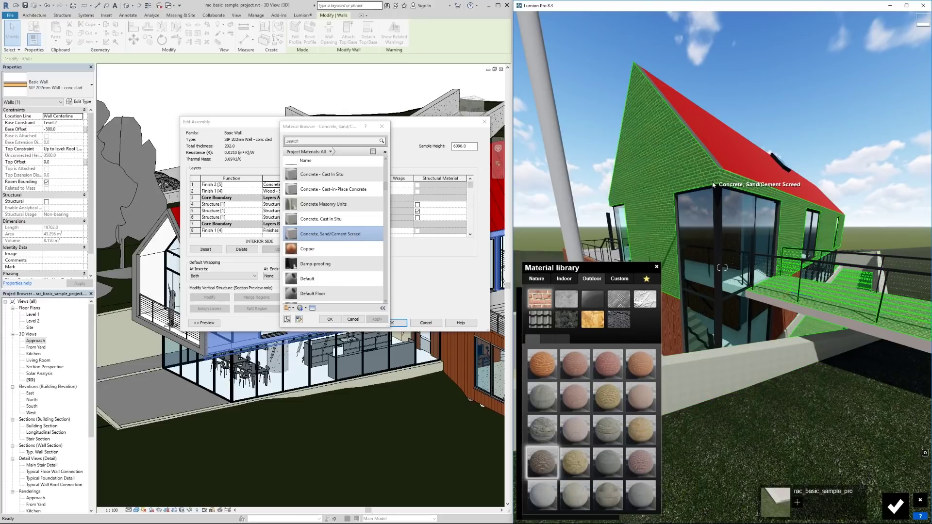
{"action": "right_click_drag", "start_coordinate": [722, 268], "coordinate": [689, 246]}
Replace the wall's brick with the red Poliigon brick, view it up close, and bring up its material settings.
{"action": "left_click", "coordinate": [562, 339]}
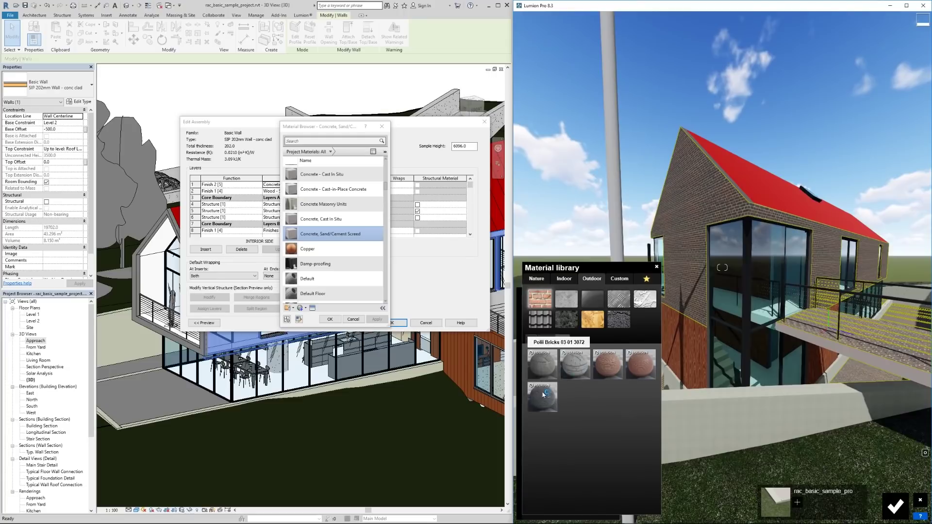
{"action": "left_click", "coordinate": [639, 365]}
{"action": "key", "text": "w"}
{"action": "right_click_drag", "start_coordinate": [722, 268], "coordinate": [747, 242]}
{"action": "key", "text": "w"}
{"action": "left_click", "coordinate": [663, 307]}
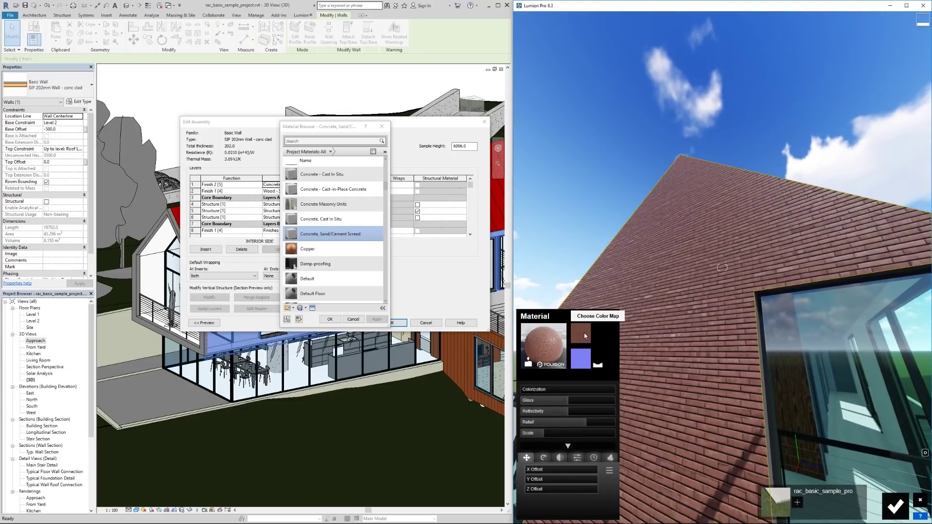
Raise the red brick's Gloss to roughly two thirds of the slider range and view the whole gable wall.
{"action": "key", "text": "s"}
{"action": "right_click_drag", "start_coordinate": [706, 228], "coordinate": [706, 282]}
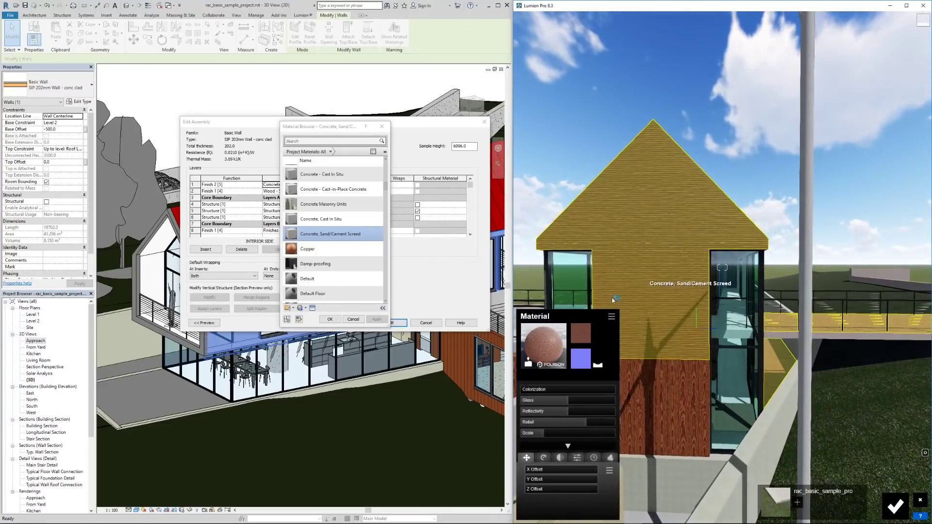
{"action": "mouse_move", "coordinate": [589, 403]}
{"action": "left_mouse_down"}
{"action": "mouse_move", "coordinate": [625, 400]}
{"action": "mouse_move", "coordinate": [583, 403]}
{"action": "left_mouse_up"}
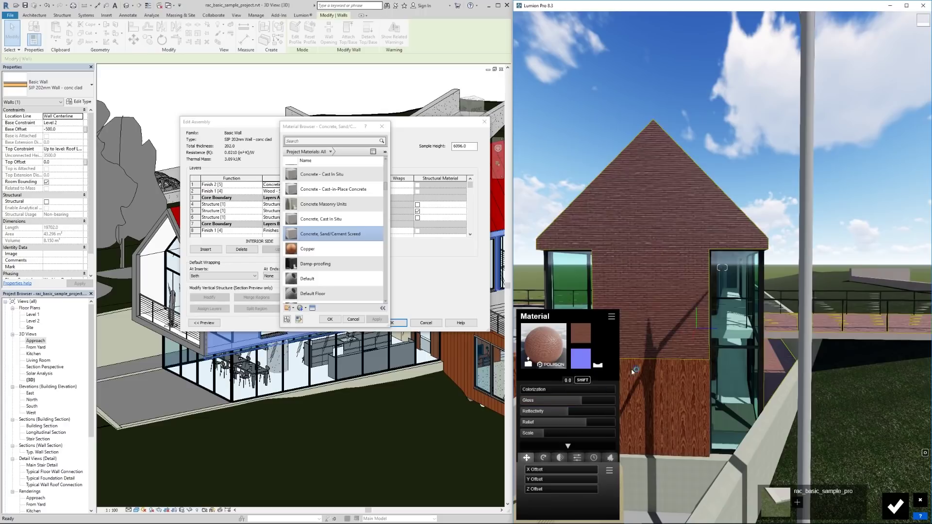
{"action": "key", "text": "a"}
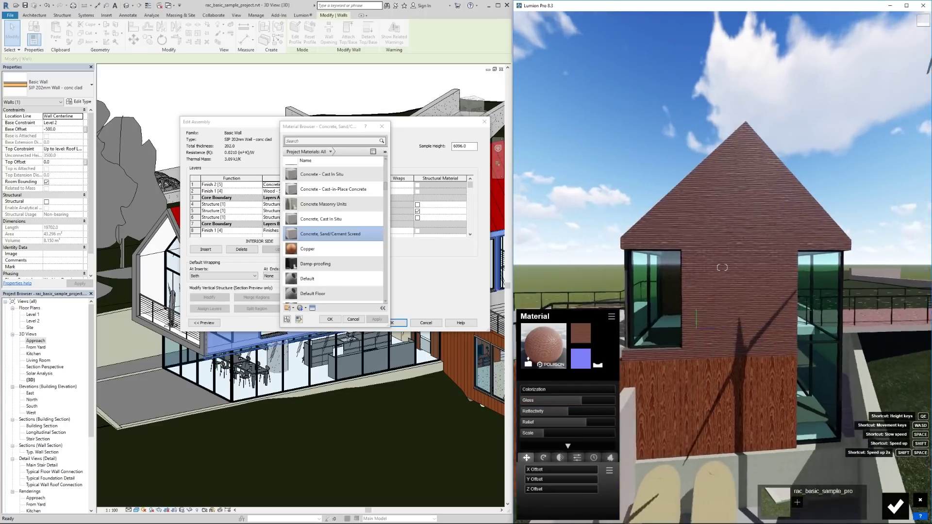
{"action": "right_click_drag", "start_coordinate": [697, 301], "coordinate": [670, 302]}
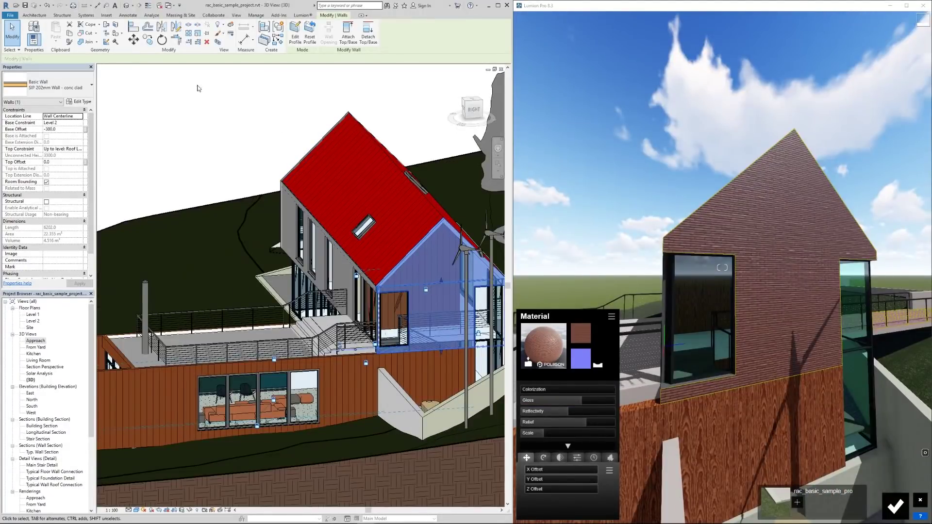
In Revit, split the gable wall's face with a rectangle about 1910 mm wide and 1650 mm high between the two openings.
{"action": "left_click", "coordinate": [117, 25]}
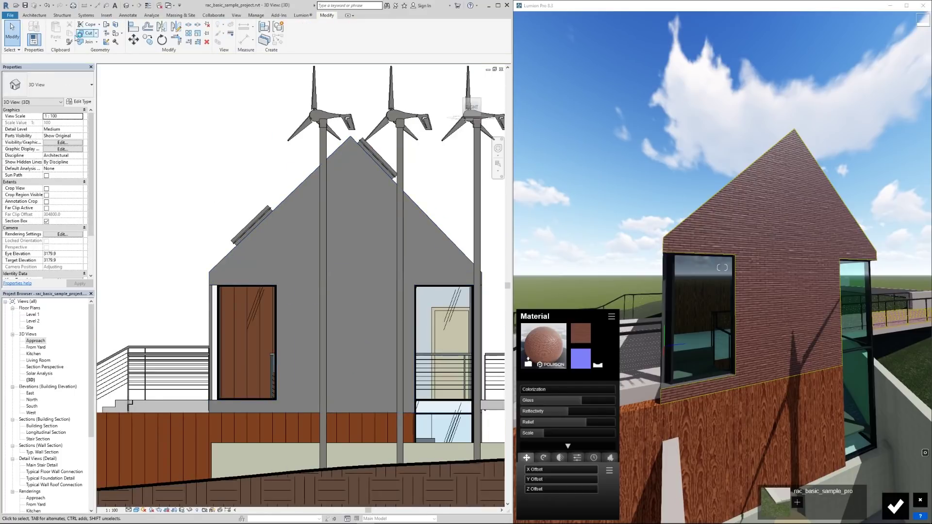
{"action": "left_click", "coordinate": [116, 26]}
{"action": "left_click", "coordinate": [345, 210]}
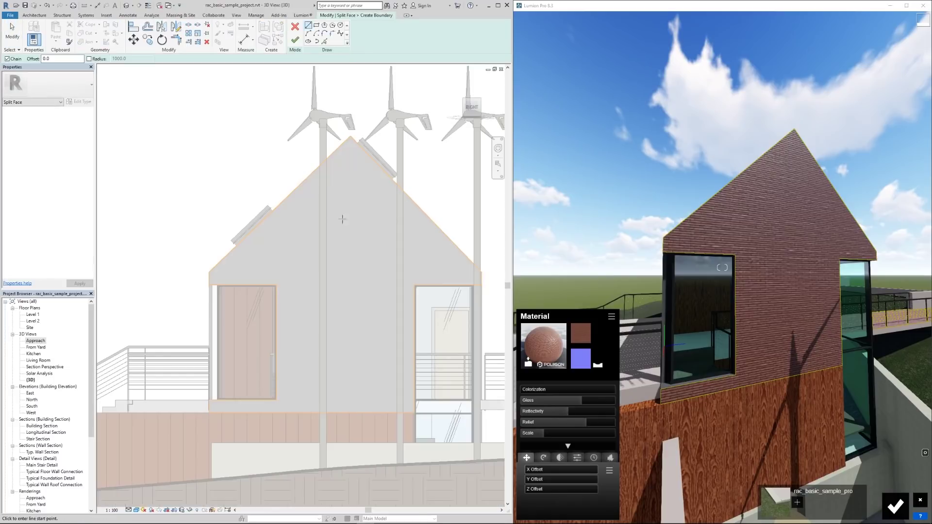
{"action": "left_click", "coordinate": [315, 25]}
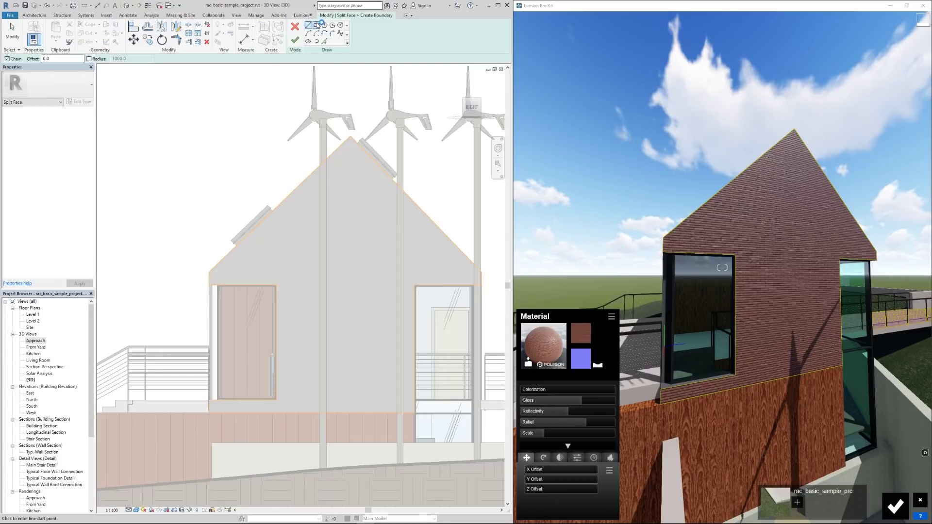
{"action": "left_click", "coordinate": [303, 222]}
{"action": "left_click", "coordinate": [384, 292]}
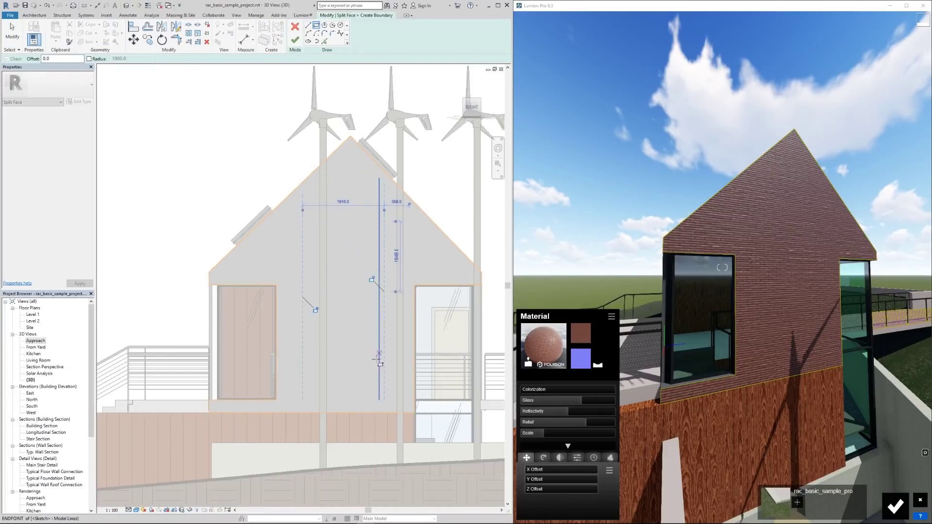
{"action": "left_click", "coordinate": [292, 42]}
Paint the split rectangle on the gable wall with the red metal roofing material.
{"action": "middle_click_drag", "start_coordinate": [354, 82], "coordinate": [395, 112], "text": "shift"}
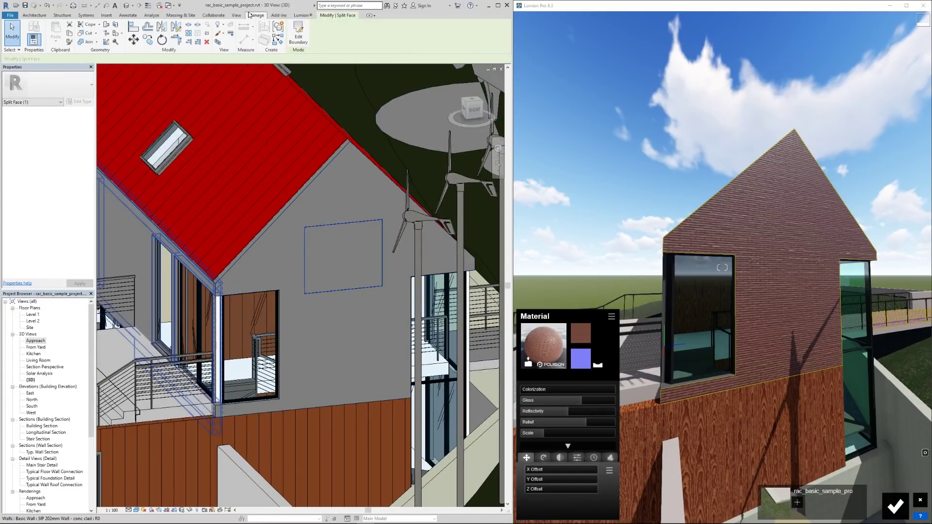
{"action": "left_click", "coordinate": [106, 25]}
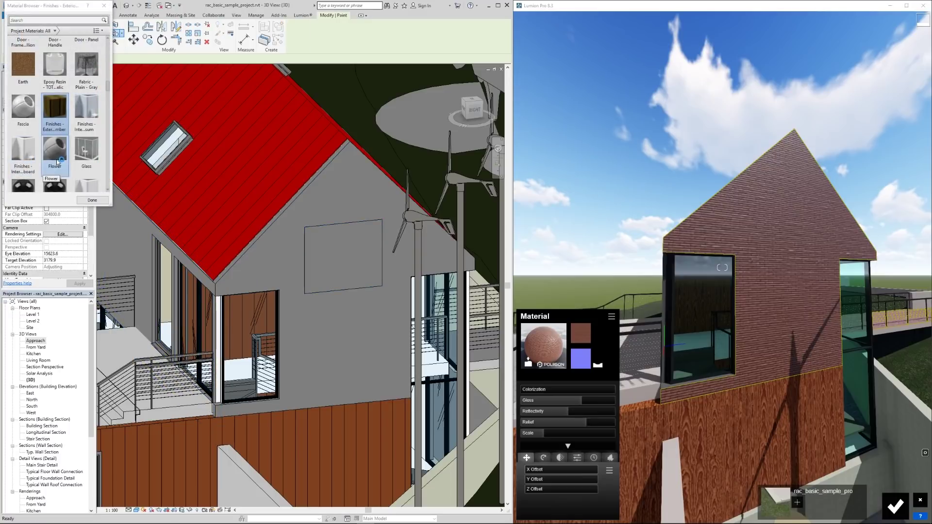
{"action": "left_click", "coordinate": [53, 151]}
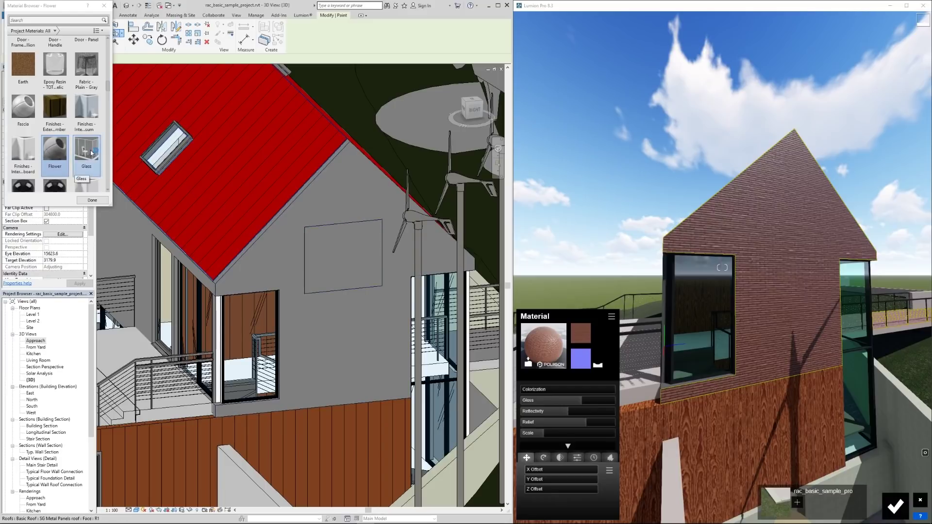
{"action": "scroll", "coordinate": [63, 140], "scroll_direction": "down", "scroll_amount": 5}
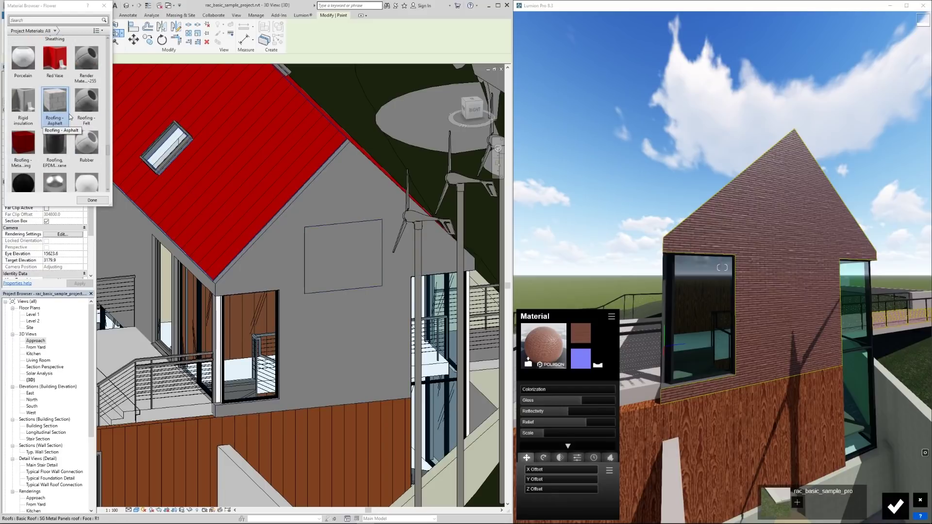
{"action": "left_click", "coordinate": [23, 143]}
{"action": "left_click", "coordinate": [360, 241]}
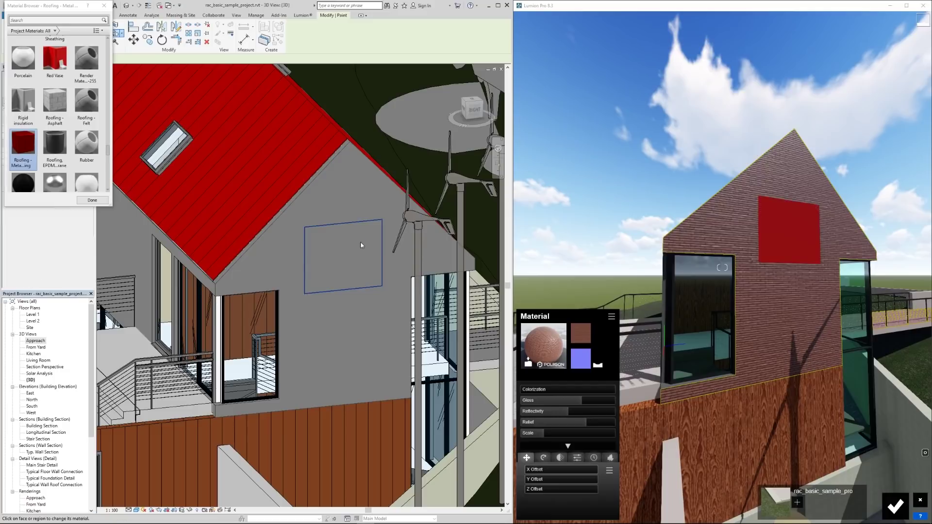
Switch to Lumion and move the camera around the gable corner to examine the painted rectangle alongside the roof and terrace.
{"action": "right_click", "coordinate": [758, 183]}
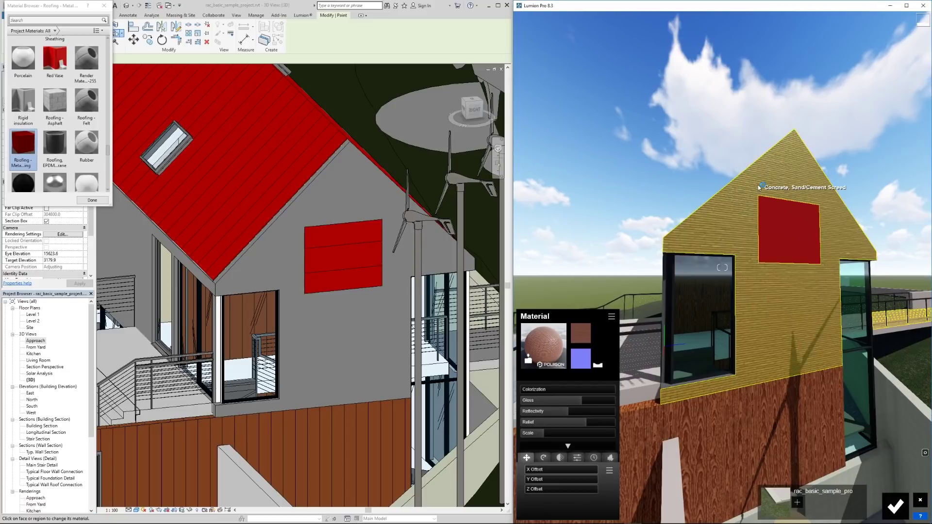
{"action": "right_click_drag", "start_coordinate": [758, 183], "coordinate": [769, 190]}
{"action": "key", "text": "a"}
{"action": "key", "text": "a"}
{"action": "key", "text": "q"}
{"action": "right_click_drag", "start_coordinate": [722, 267], "coordinate": [776, 301]}
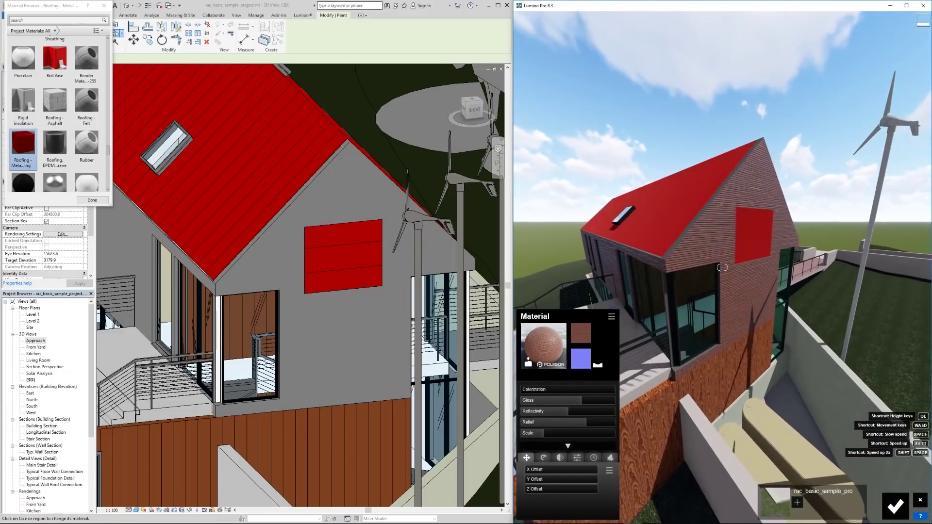
Back in Revit, repaint the gable's split rectangle with the Poche material and compare it with Lumion.
{"action": "left_click", "coordinate": [327, 277]}
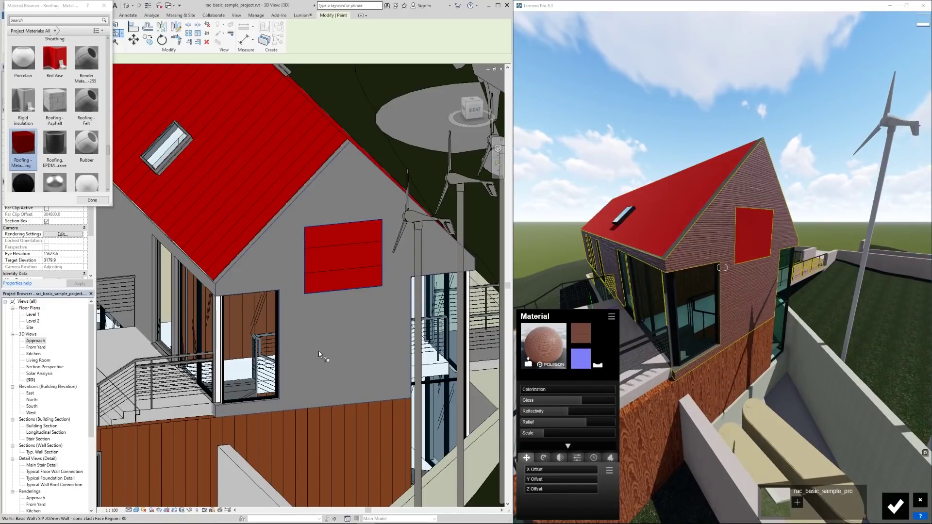
{"action": "scroll", "coordinate": [58, 135], "scroll_direction": "down", "scroll_amount": 1}
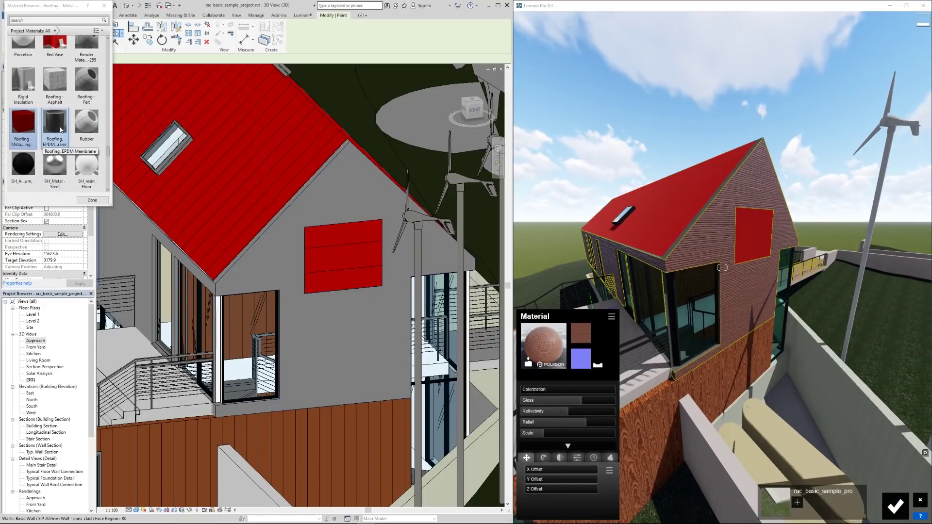
{"action": "scroll", "coordinate": [63, 122], "scroll_direction": "up", "scroll_amount": 6}
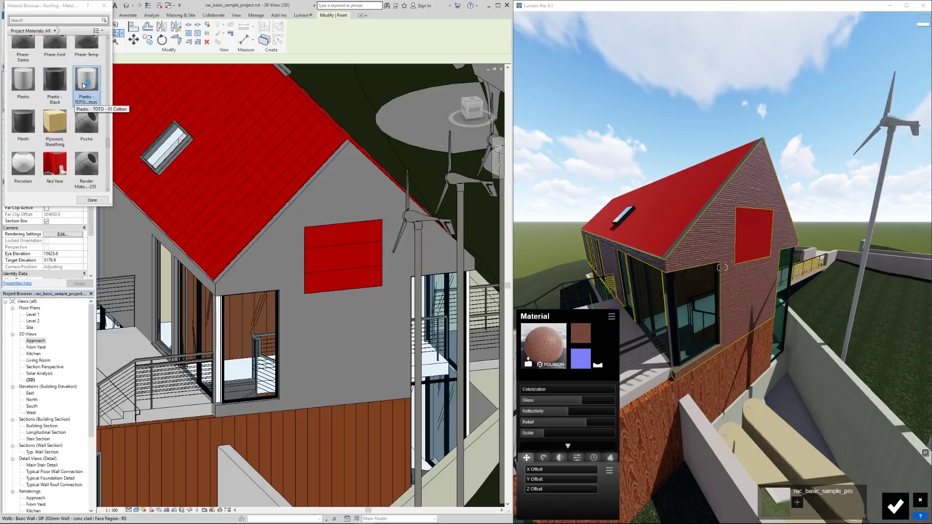
{"action": "left_click", "coordinate": [86, 123]}
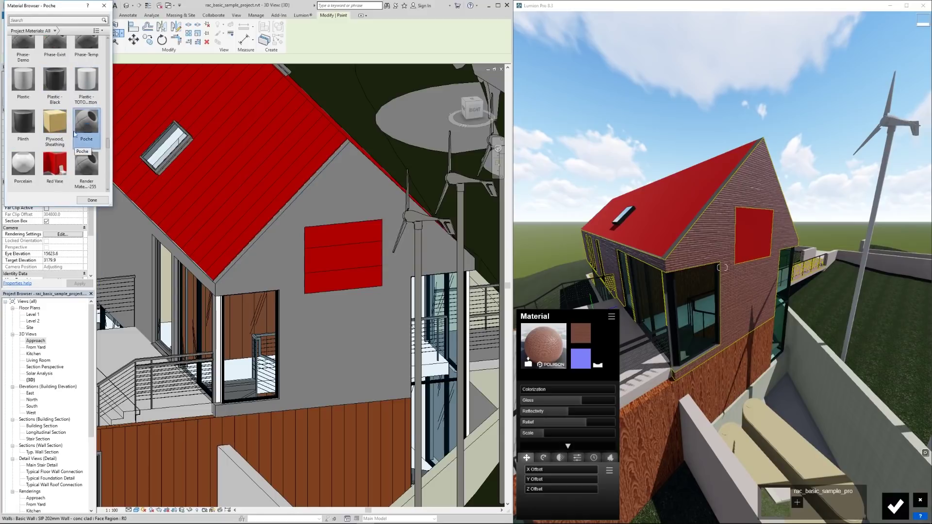
{"action": "left_click", "coordinate": [329, 247]}
{"action": "right_click", "coordinate": [360, 243]}
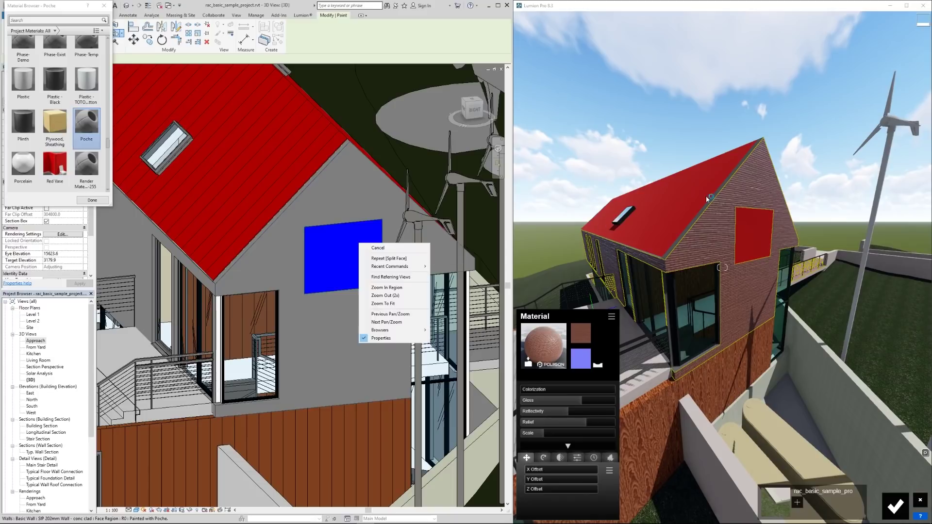
{"action": "left_click", "coordinate": [706, 196]}
{"action": "left_click", "coordinate": [735, 123]}
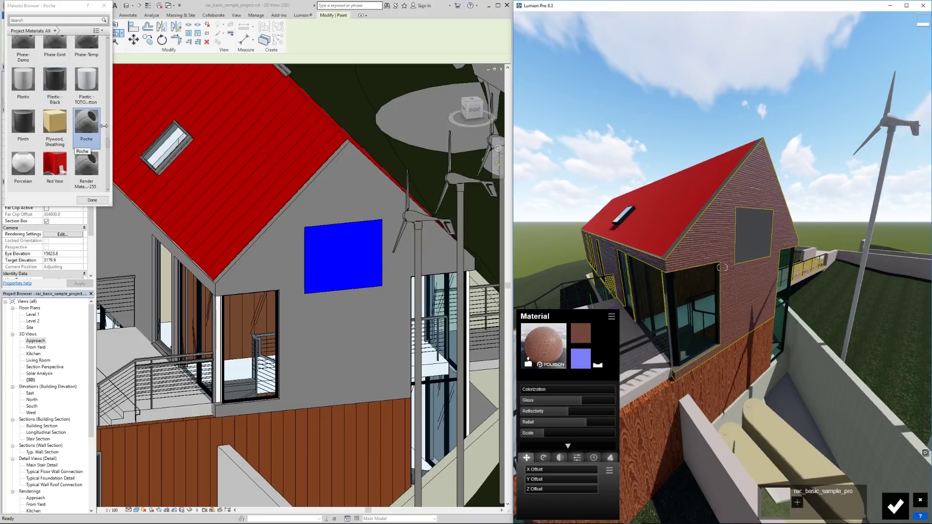
Try the Poche paint on the long wall beside the terrace, view it in Lumion, and undo that paint in Revit.
{"action": "left_click", "coordinate": [136, 242]}
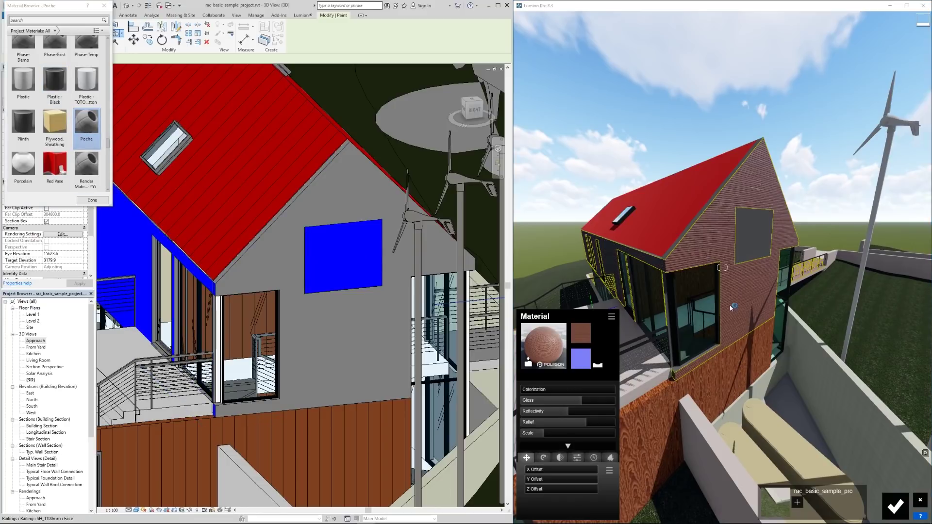
{"action": "left_click", "coordinate": [621, 272]}
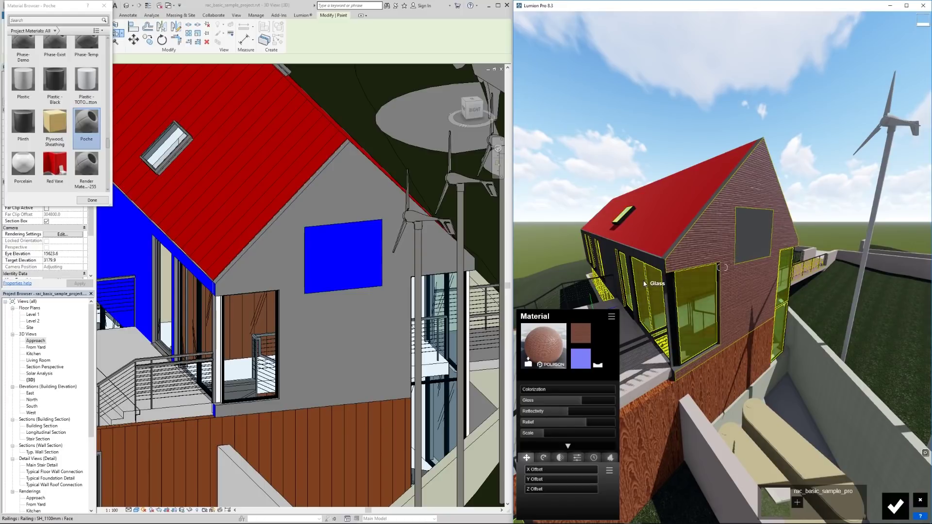
{"action": "key", "text": "a"}
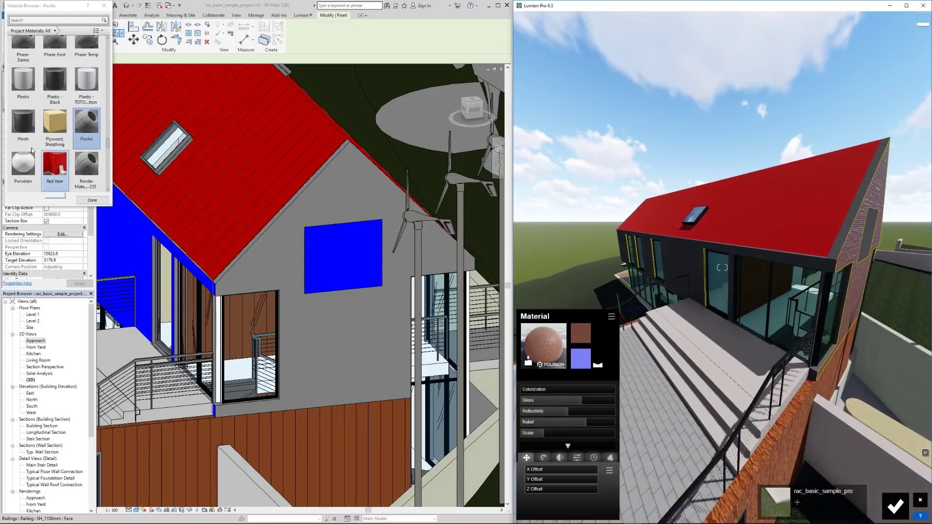
{"action": "left_click", "coordinate": [360, 237]}
{"action": "key", "text": "ctrl+z"}
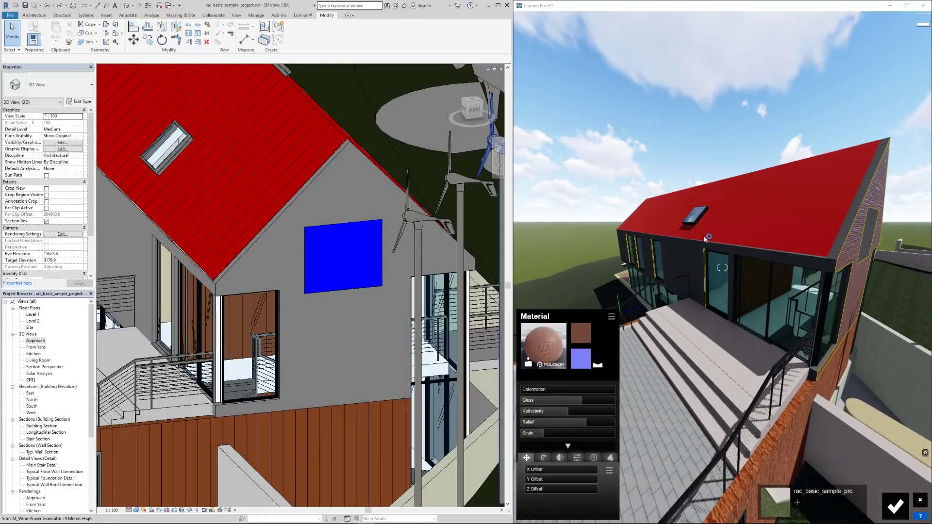
Bring the gable into view in Lumion and undo the last two paint operations on its split rectangle in Revit.
{"action": "right_click_drag", "start_coordinate": [704, 235], "coordinate": [697, 254]}
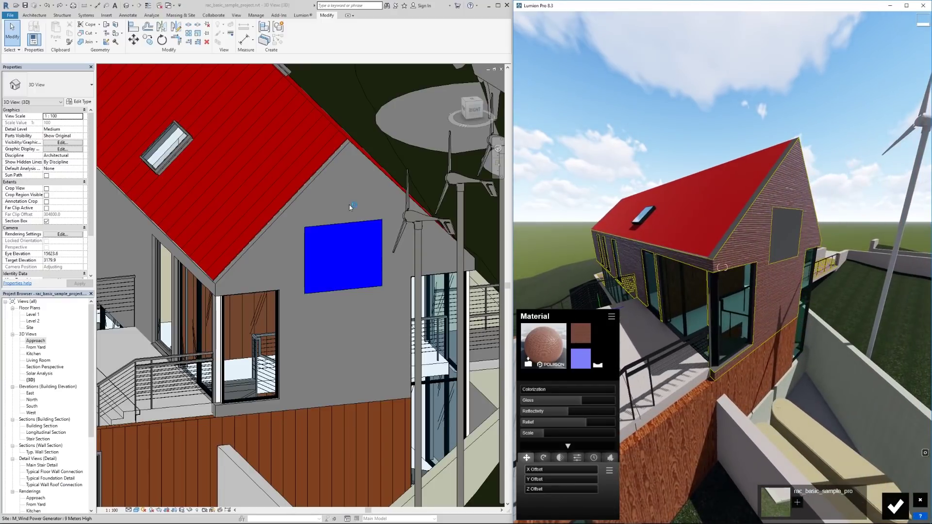
{"action": "left_click", "coordinate": [348, 247]}
{"action": "scroll", "coordinate": [347, 247], "scroll_direction": "down", "scroll_amount": 1}
{"action": "scroll", "coordinate": [347, 247], "scroll_direction": "up", "scroll_amount": 1}
{"action": "key", "text": "ctrl+z"}
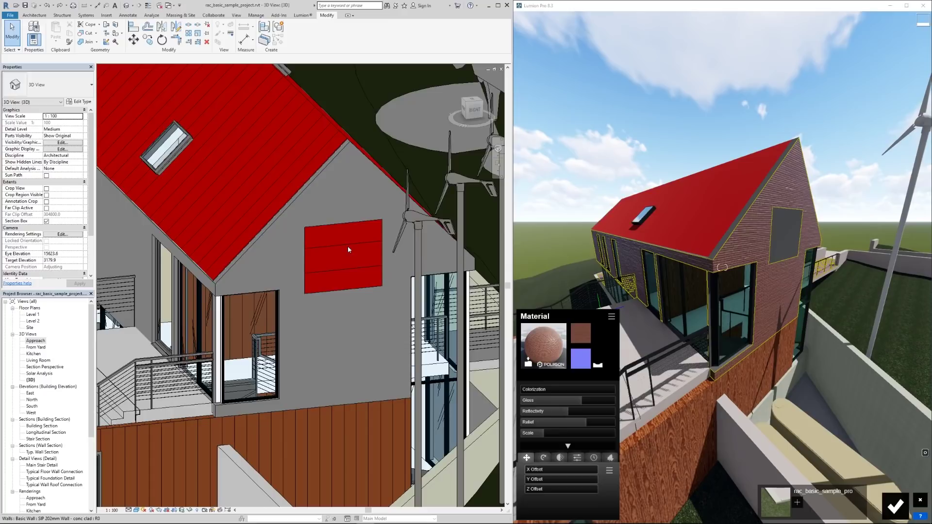
{"action": "key", "text": "ctrl+z"}
In Lumion, examine the unpainted gable wall from a distance and return over the paved terrace.
{"action": "left_click", "coordinate": [758, 188]}
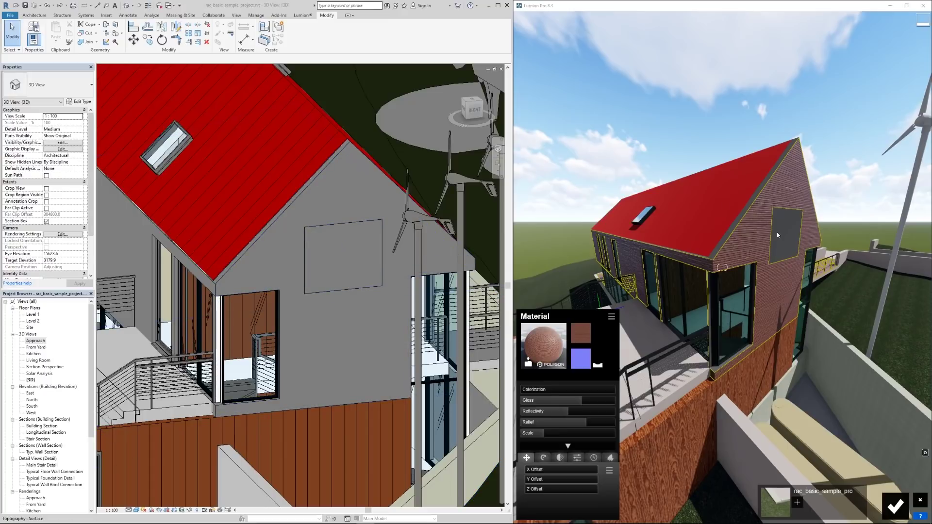
{"action": "right_click_drag", "start_coordinate": [781, 213], "coordinate": [746, 192]}
{"action": "key", "text": "s"}
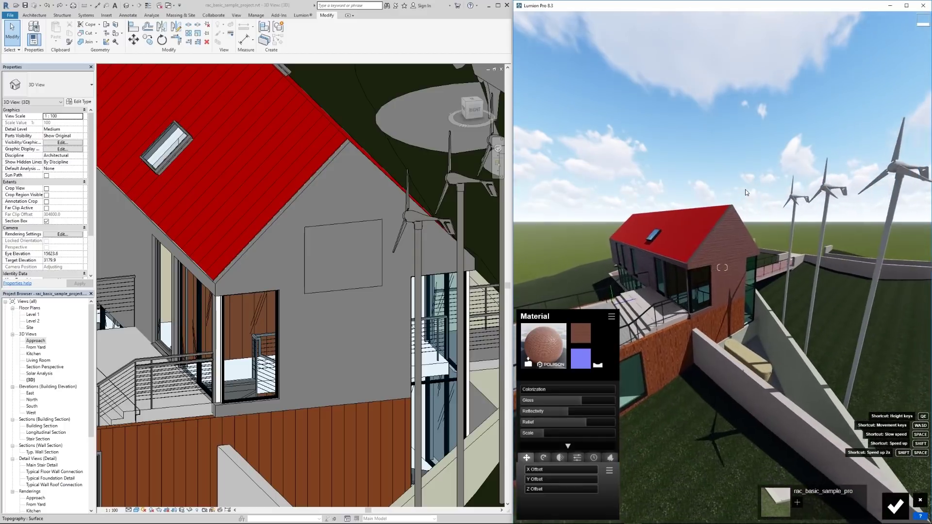
{"action": "key", "text": "a"}
{"action": "key", "text": "e"}
{"action": "right_click_drag", "start_coordinate": [672, 246], "coordinate": [672, 246]}
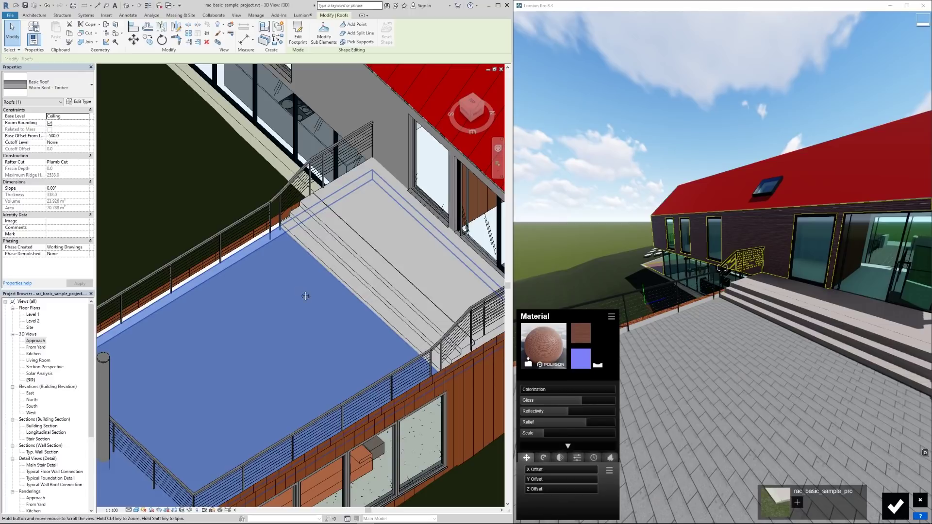
View the whole terrace roof in Revit and compare it with the paved terrace in Lumion.
{"action": "scroll", "coordinate": [300, 291], "scroll_direction": "down", "scroll_amount": 1}
{"action": "scroll", "coordinate": [300, 290], "scroll_direction": "down", "scroll_amount": 3}
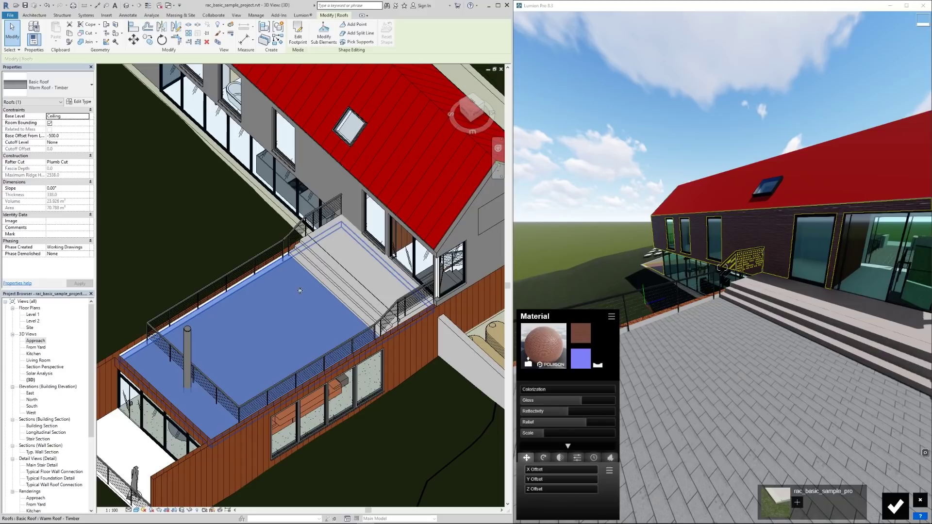
{"action": "left_click", "coordinate": [533, 390]}
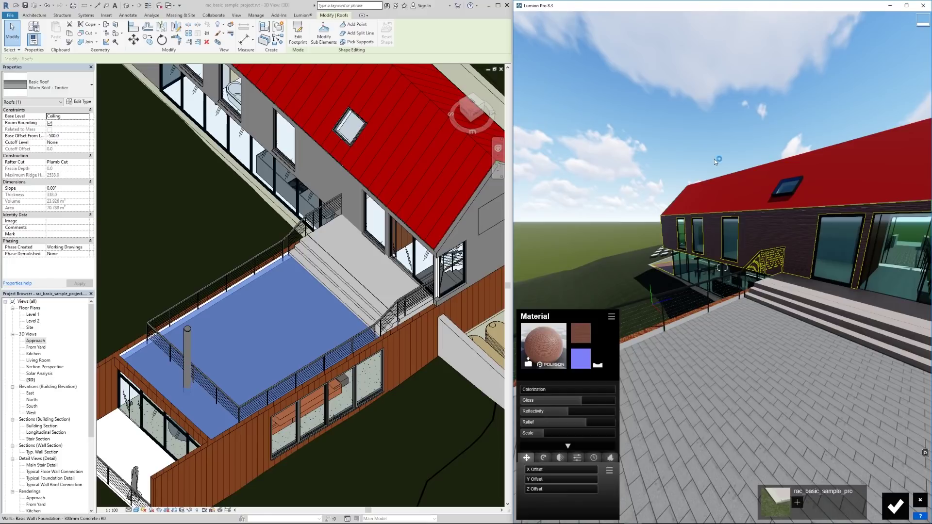
{"action": "key", "text": "a"}
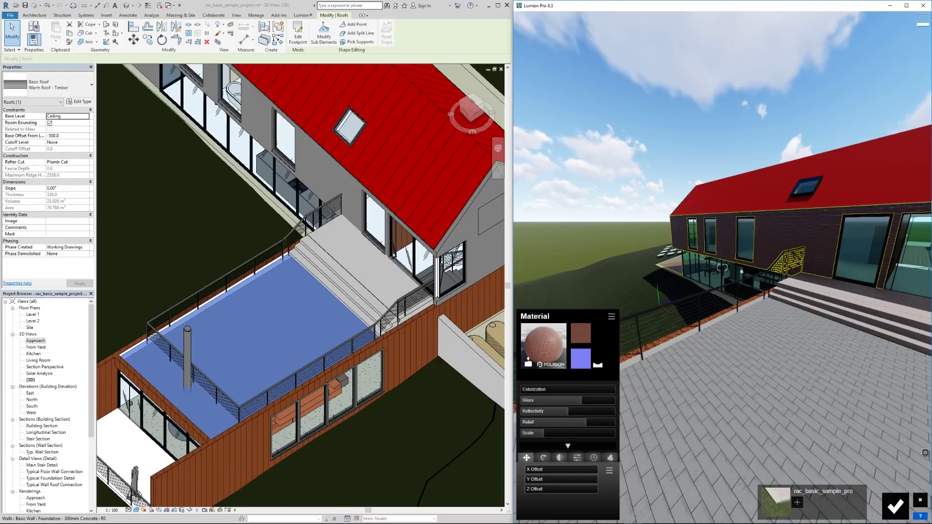
{"action": "key", "text": "alt+Tab"}
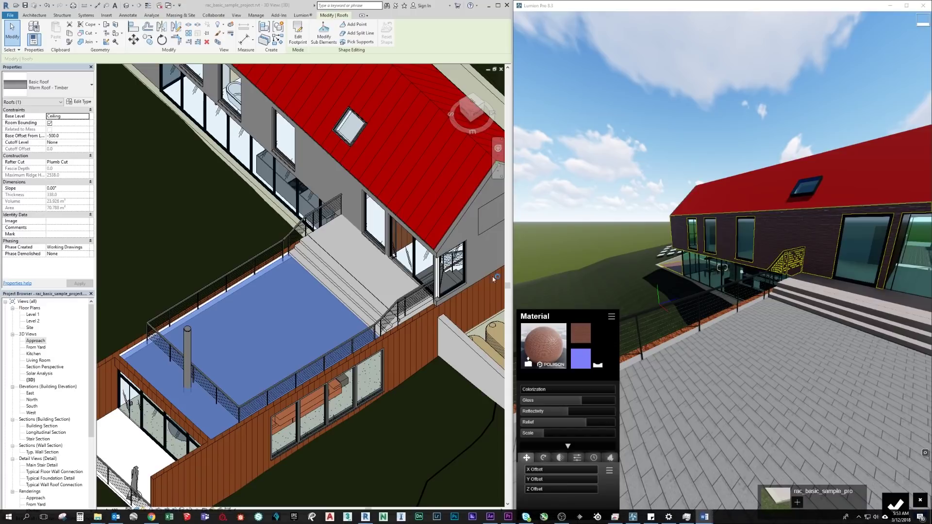
Fly the Lumion camera from the terrace around the house corner to inspect the brick gable wall up close.
{"action": "left_click", "coordinate": [771, 109]}
{"action": "key", "text": "d"}
{"action": "key", "text": "d"}
{"action": "key", "text": "q"}
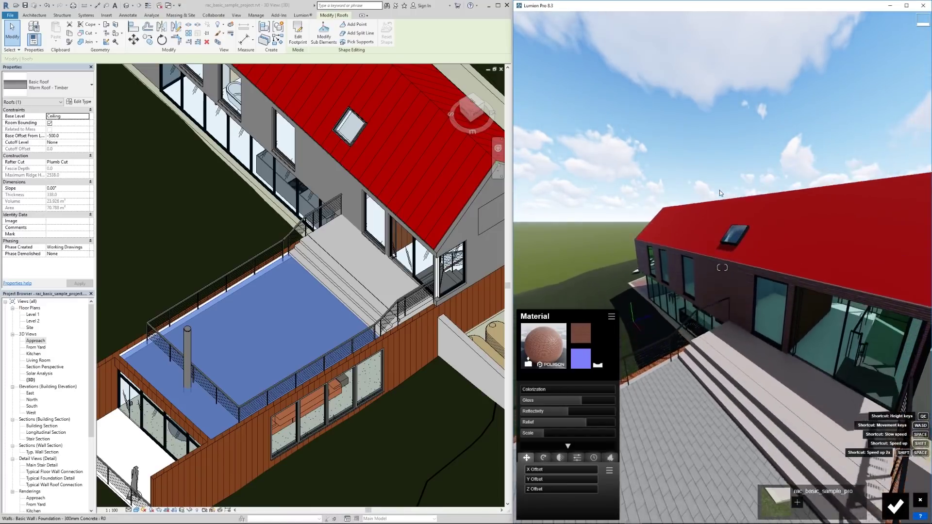
{"action": "key", "text": "s"}
{"action": "key", "text": "e"}
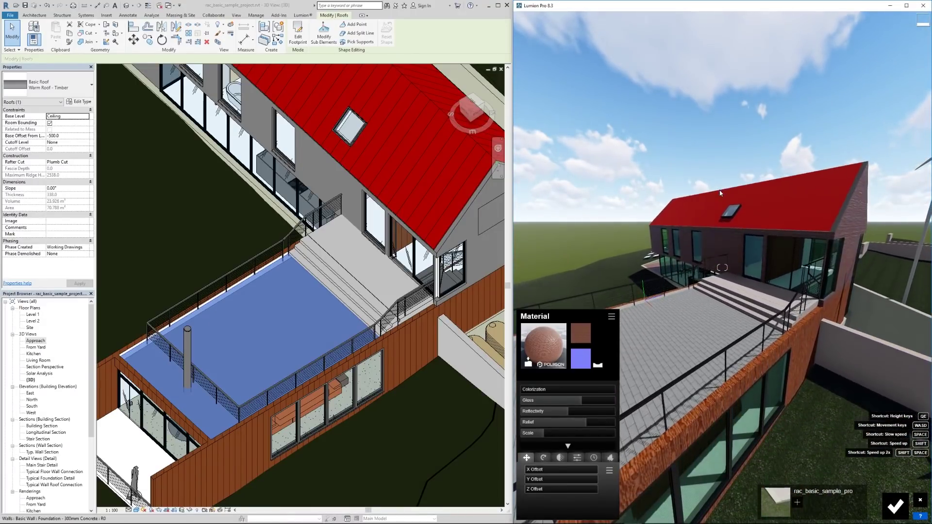
{"action": "key", "text": "d"}
{"action": "left_click", "coordinate": [719, 190]}
{"action": "key", "text": "d"}
{"action": "key", "text": "w"}
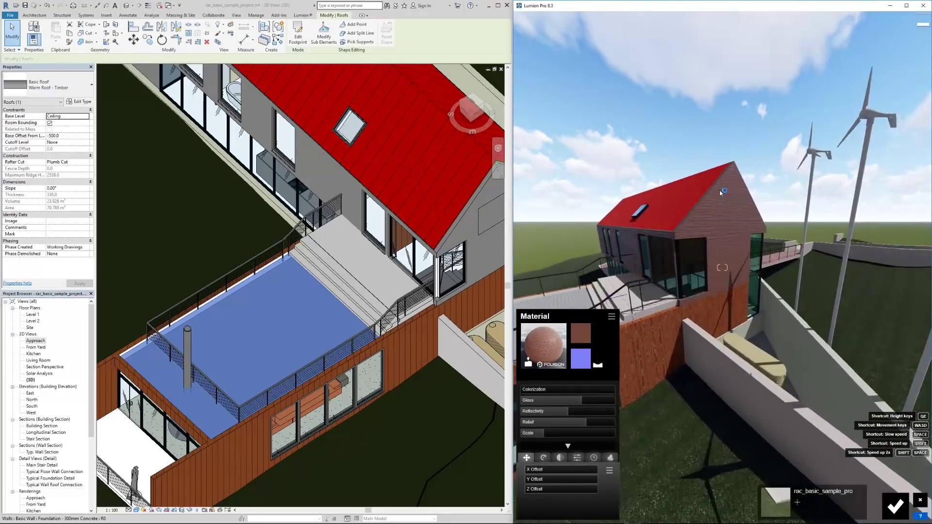
{"action": "key", "text": "q"}
{"action": "key", "text": "w"}
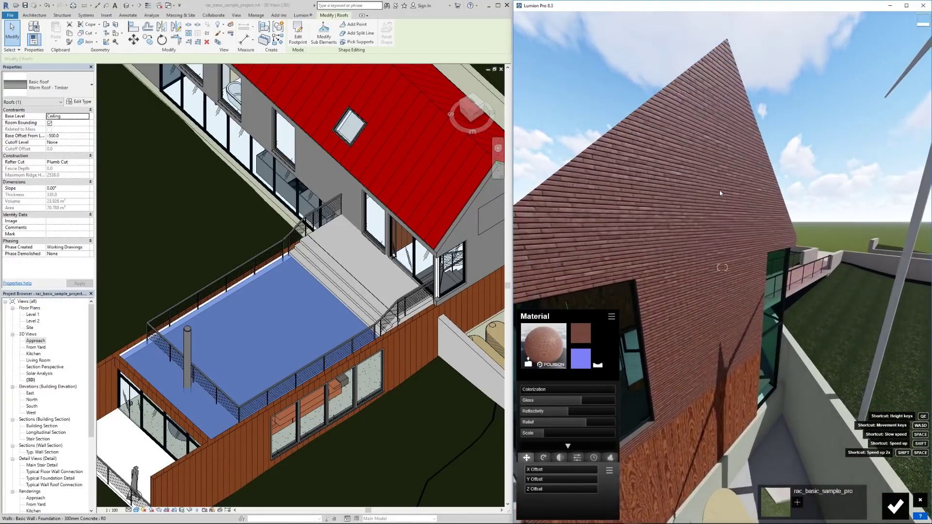
{"action": "key", "text": "s"}
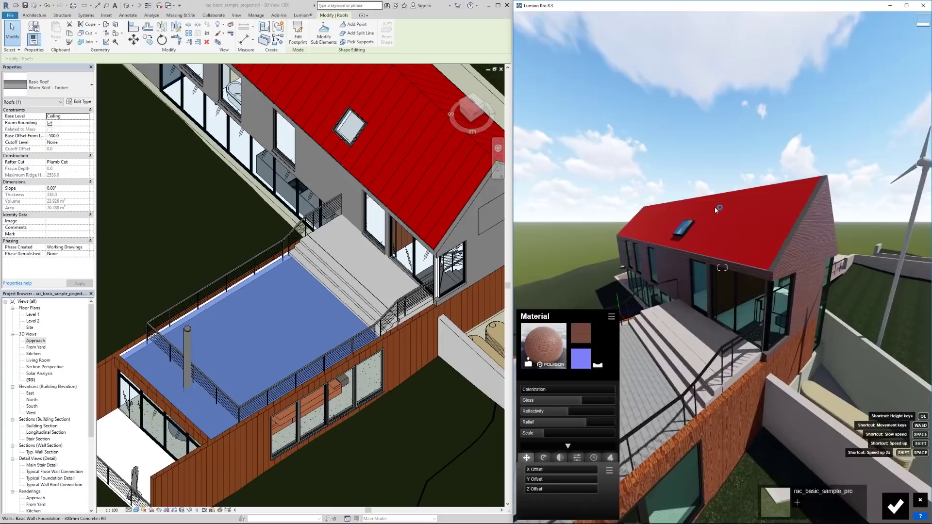
Pull the Lumion camera back to view the whole house with its terrace, railings and wind turbines.
{"action": "key", "text": "d"}
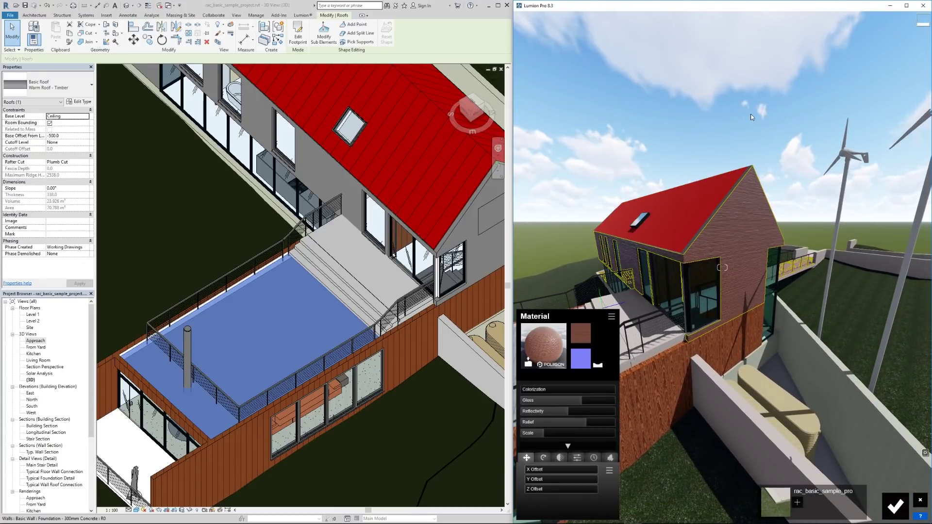
{"action": "key", "text": "s"}
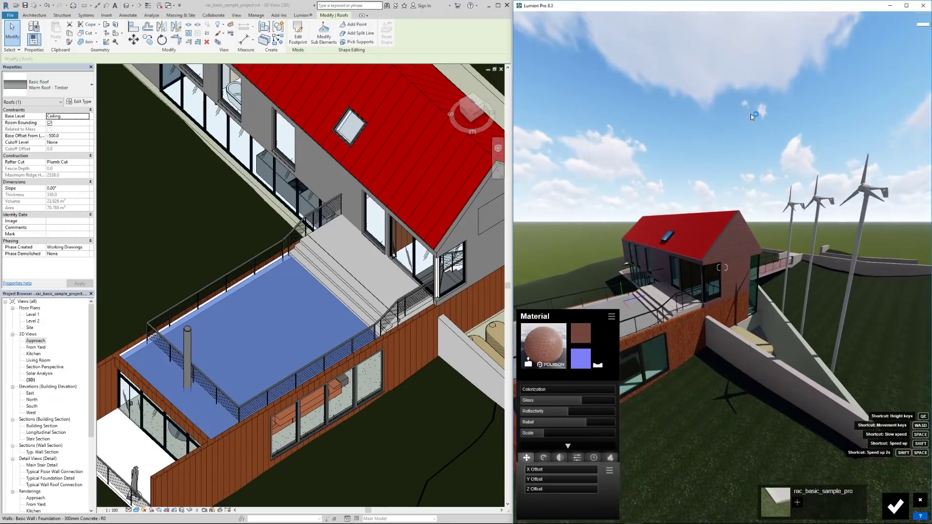
{"action": "key", "text": "w"}
{"action": "key", "text": "a"}
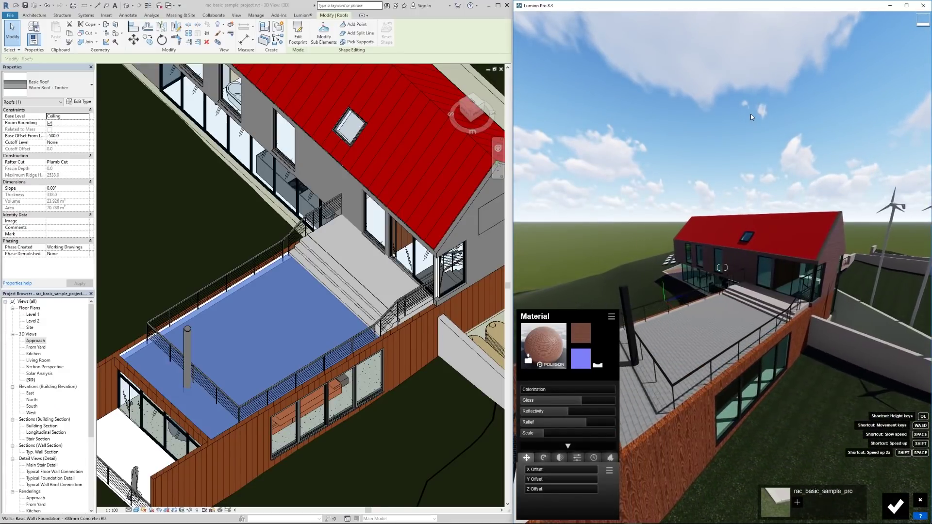
{"action": "key", "text": "e"}
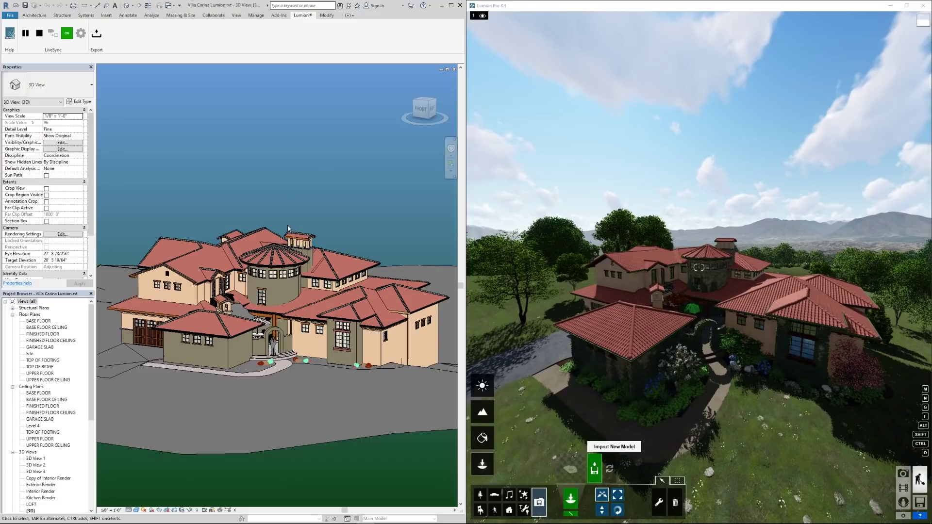
In the Villa Carina project, orbit the villa in Revit and examine its landscaped front in Lumion.
{"action": "middle_click_drag", "start_coordinate": [292, 228], "coordinate": [306, 236], "text": "shift"}
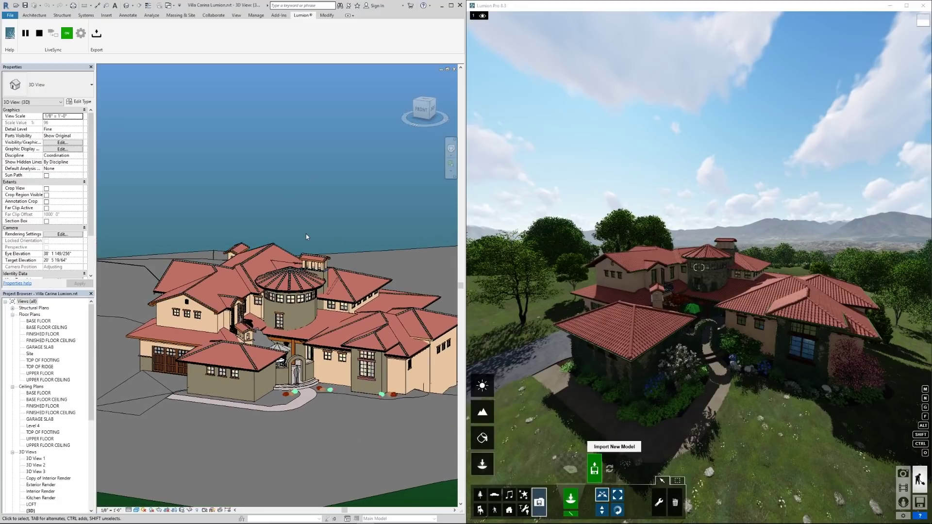
{"action": "left_click", "coordinate": [713, 196]}
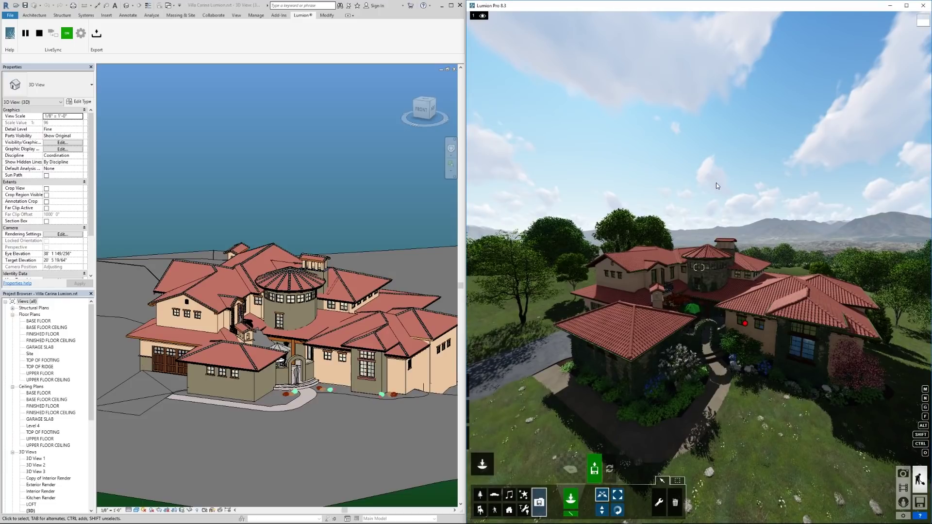
{"action": "key", "text": "d"}
{"action": "key", "text": "e"}
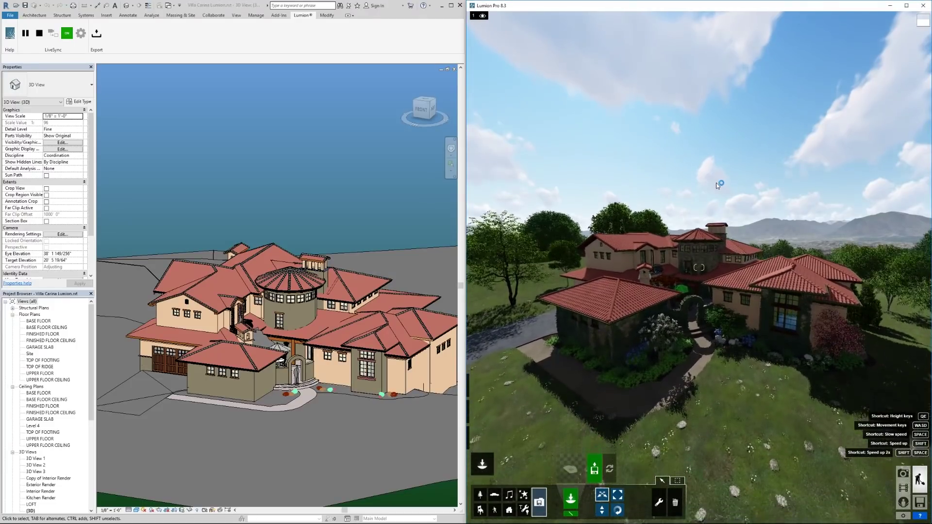
{"action": "key", "text": "w"}
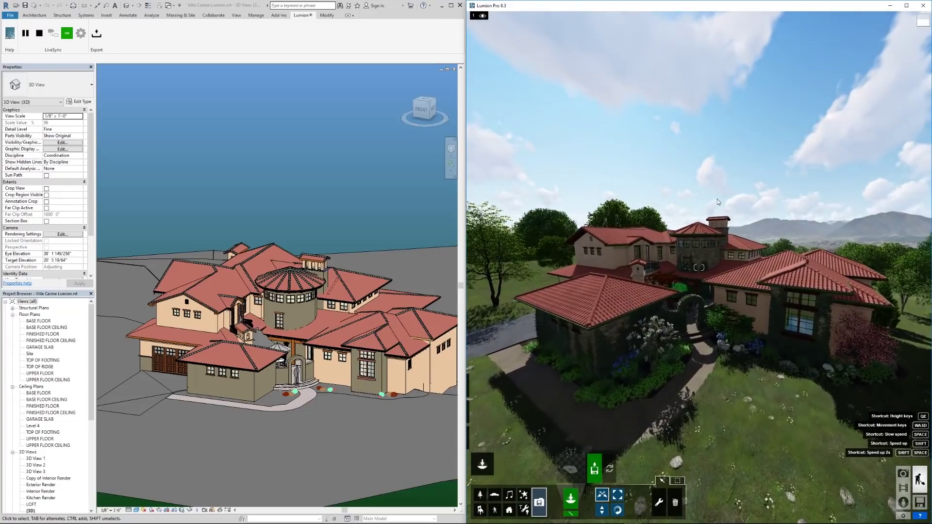
{"action": "left_click", "coordinate": [193, 179]}
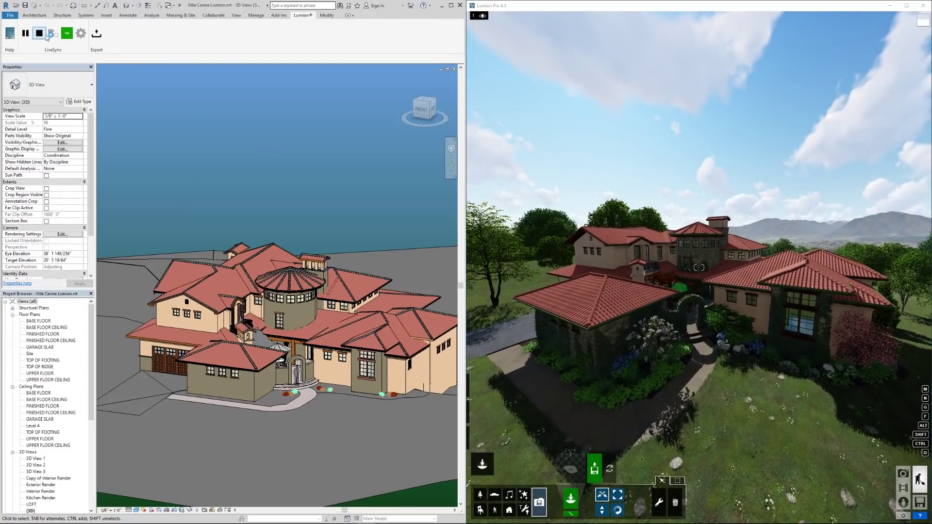
{"action": "left_click", "coordinate": [41, 34]}
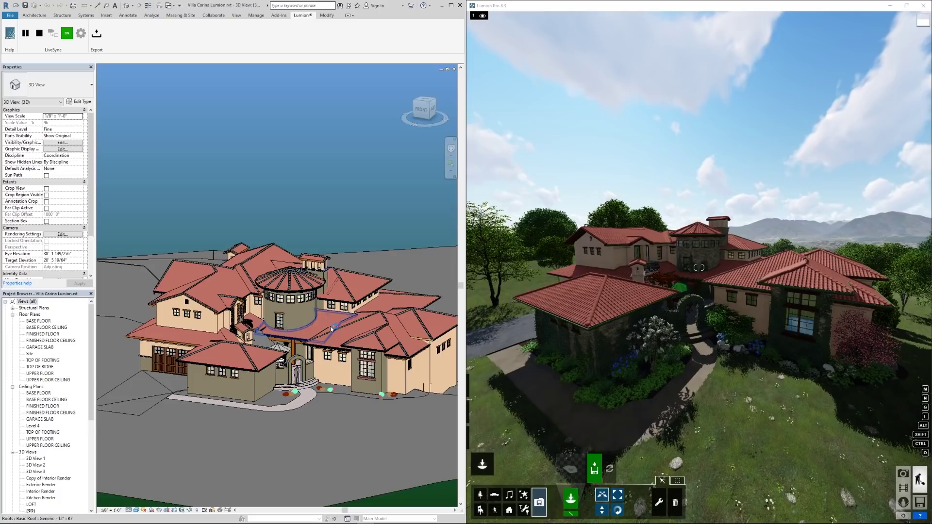
Reposition the Lumion camera farther back and lower to frame the villa's front roofs, and return to Revit.
{"action": "left_click", "coordinate": [720, 231]}
{"action": "scroll", "coordinate": [720, 231], "scroll_direction": "down", "scroll_amount": 3}
{"action": "scroll", "coordinate": [720, 231], "scroll_direction": "up", "scroll_amount": 3}
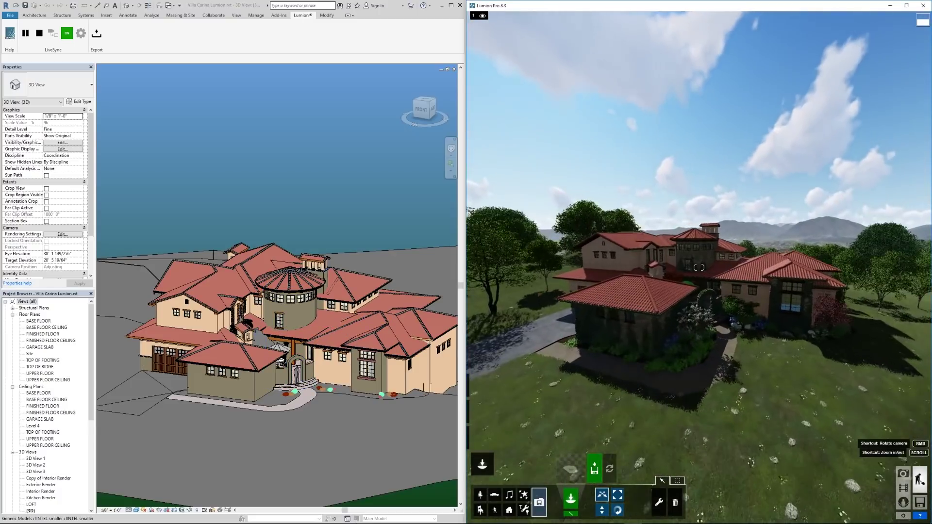
{"action": "right_click_drag", "start_coordinate": [720, 231], "coordinate": [752, 206]}
{"action": "left_click", "coordinate": [285, 186]}
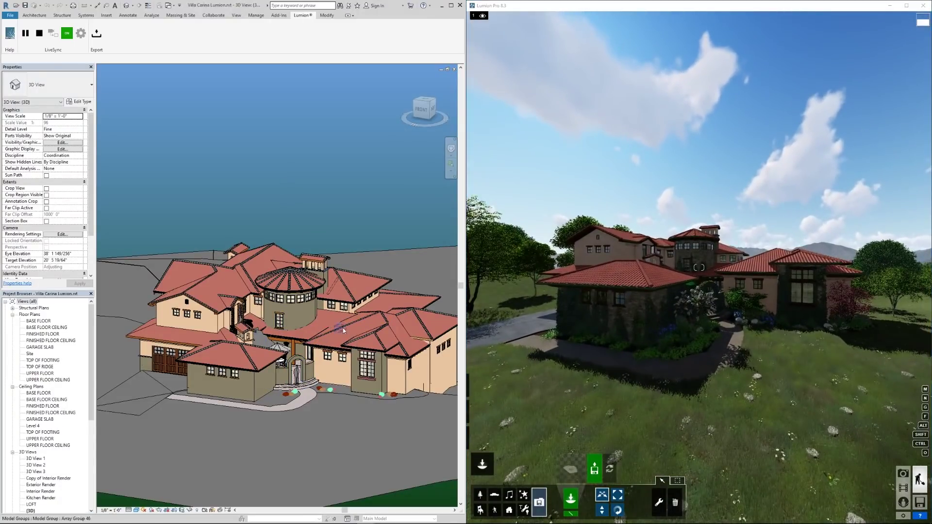
Set the slope of the villa's nine roofs, including the tower, wing and garage roofs, to 9" / 12", accepting the group warnings.
{"action": "left_click", "coordinate": [351, 330]}
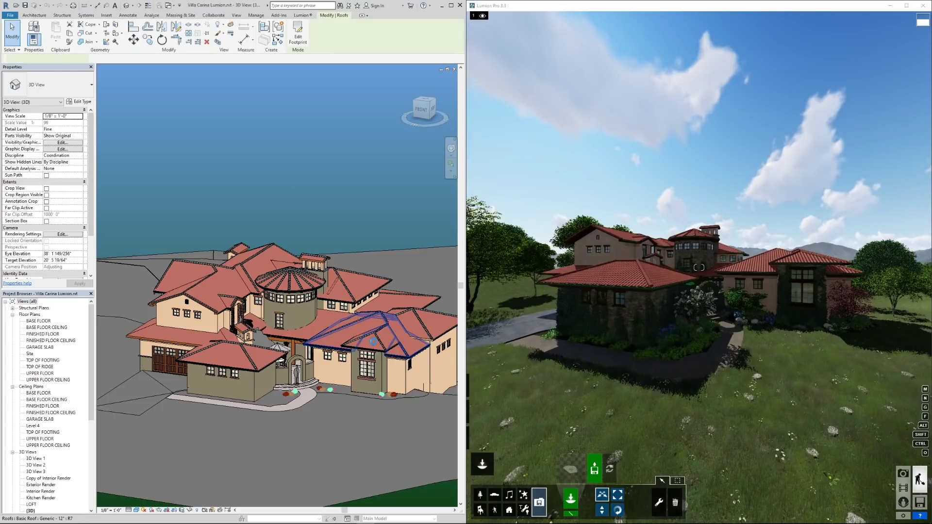
{"action": "left_click", "coordinate": [368, 283], "text": "ctrl"}
{"action": "left_click", "coordinate": [301, 279], "text": "ctrl"}
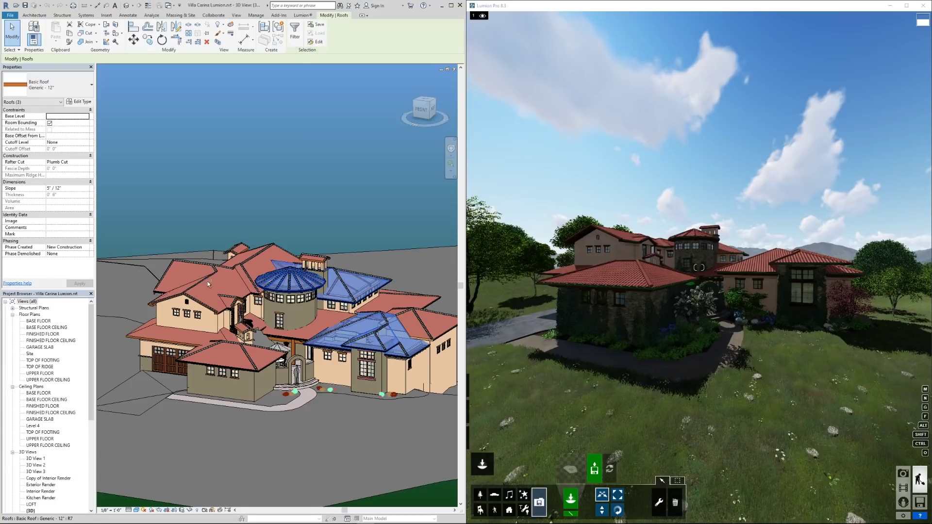
{"action": "left_click", "coordinate": [224, 293], "text": "ctrl"}
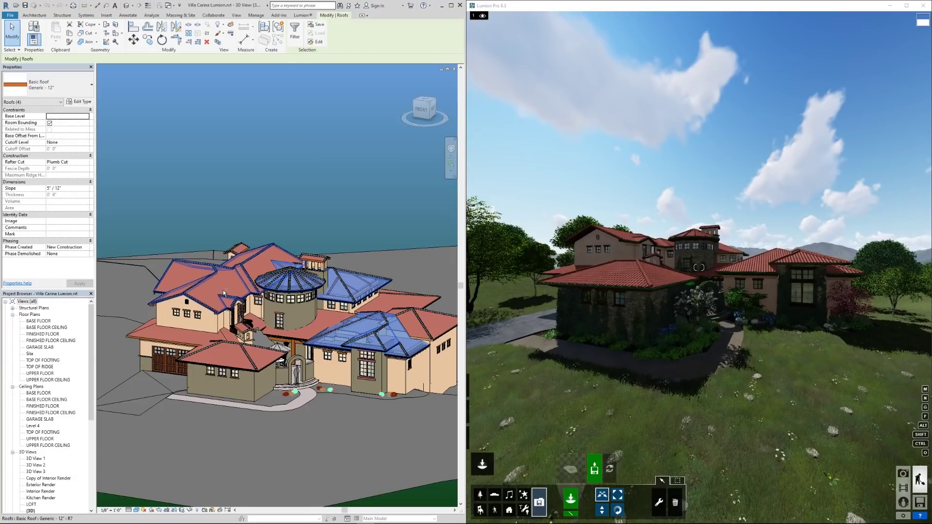
{"action": "left_click", "coordinate": [253, 280], "text": "ctrl"}
{"action": "left_click", "coordinate": [233, 354], "text": "ctrl"}
{"action": "left_click", "coordinate": [255, 320], "text": "ctrl"}
{"action": "left_click", "coordinate": [214, 332], "text": "ctrl"}
{"action": "left_click", "coordinate": [413, 318], "text": "ctrl"}
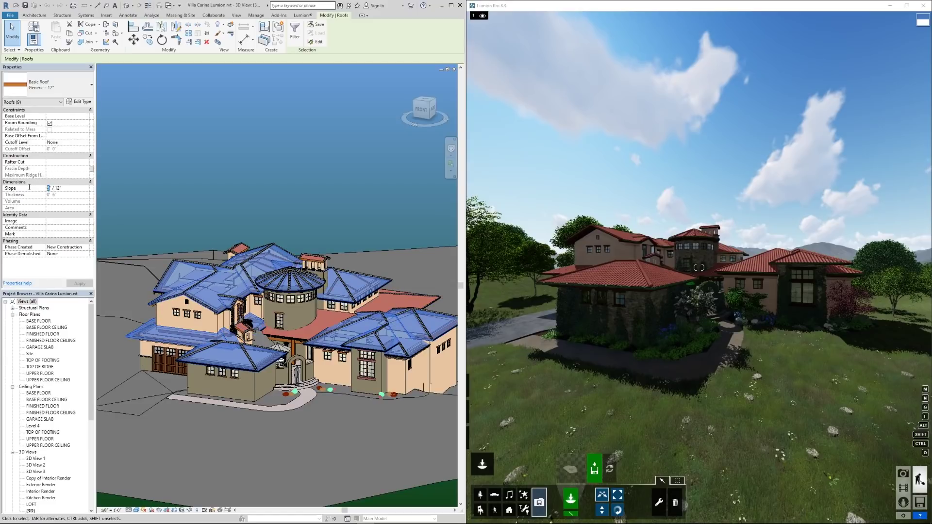
{"action": "type", "text": "9"}
{"action": "left_click", "coordinate": [79, 283]}
{"action": "left_click", "coordinate": [83, 283]}
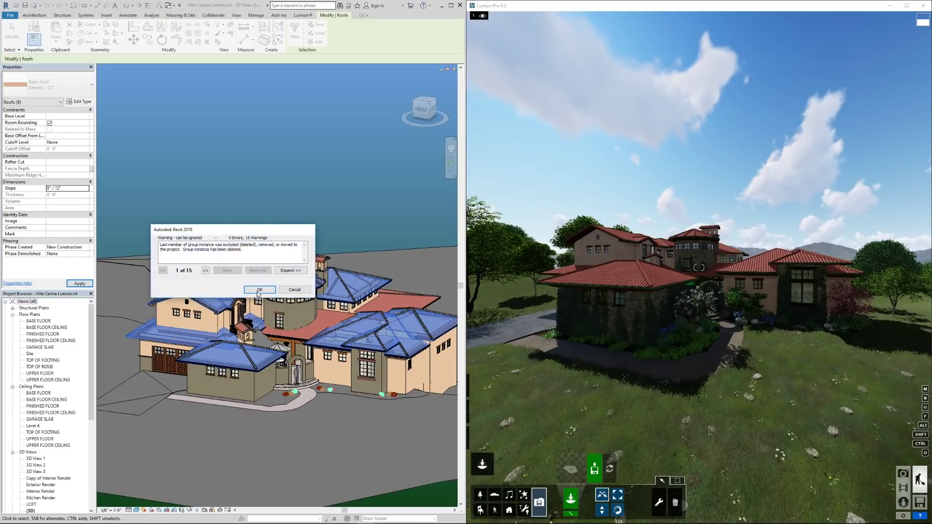
{"action": "left_click", "coordinate": [257, 291]}
Move around the villa in Lumion to examine the roofs with their new slope against the Revit model.
{"action": "left_click", "coordinate": [632, 304]}
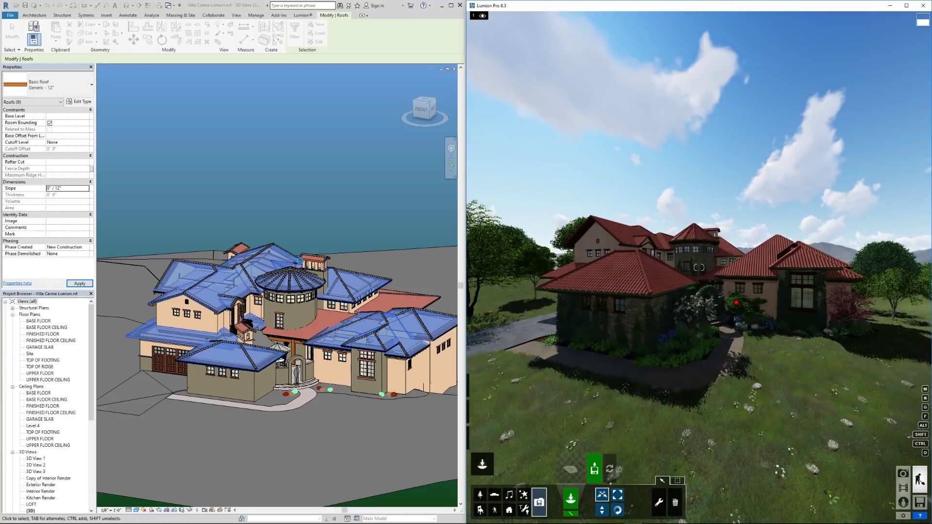
{"action": "left_click", "coordinate": [343, 206]}
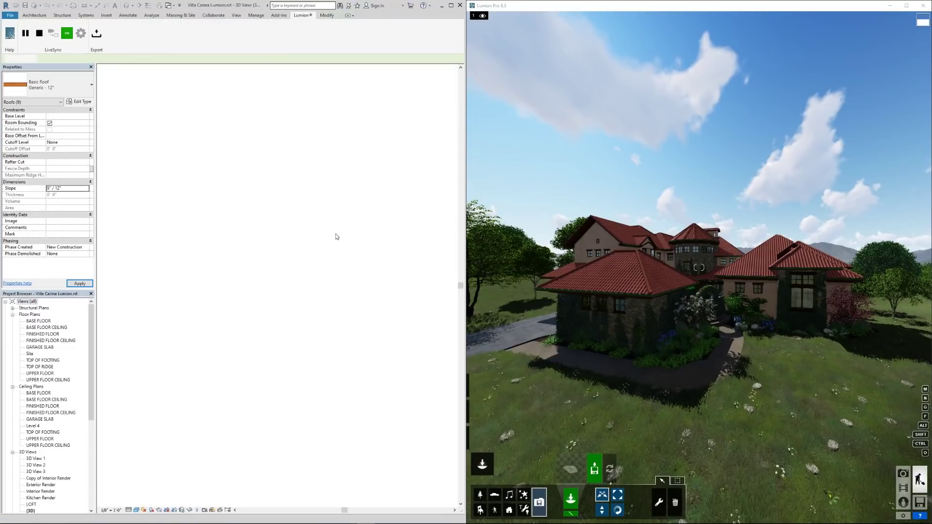
{"action": "right_click_drag", "start_coordinate": [704, 272], "coordinate": [758, 267]}
{"action": "key", "text": "d"}
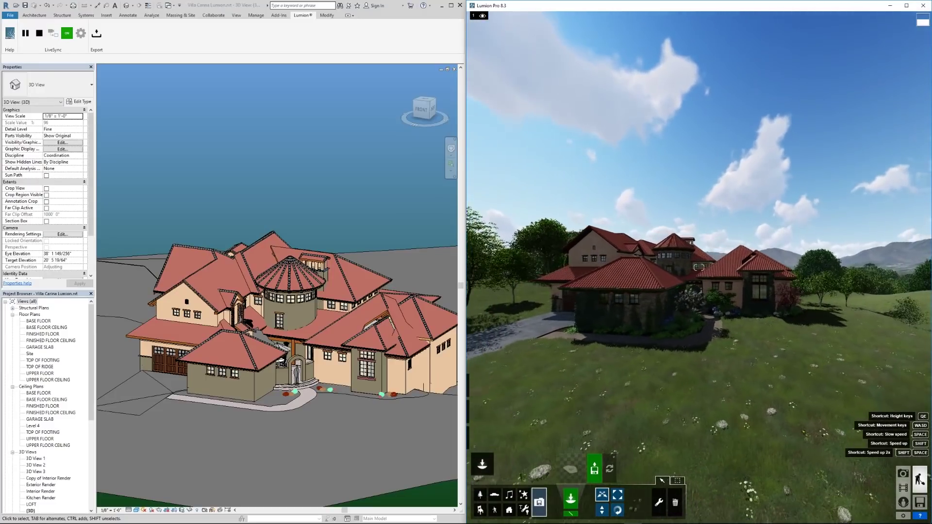
{"action": "key", "text": "w"}
{"action": "right_click_drag", "start_coordinate": [699, 268], "coordinate": [692, 275]}
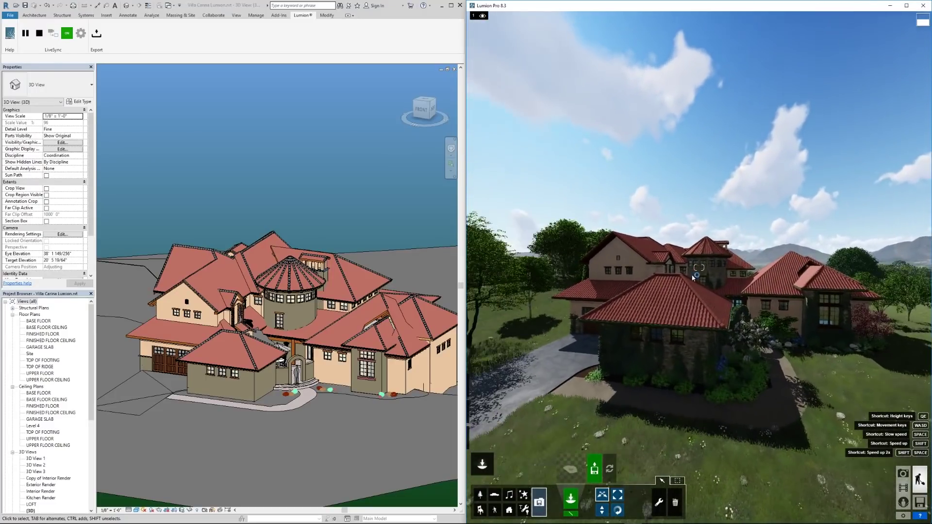
Undo the villa's roof slope changes in Revit and return to the Lumion view.
{"action": "left_click", "coordinate": [357, 196]}
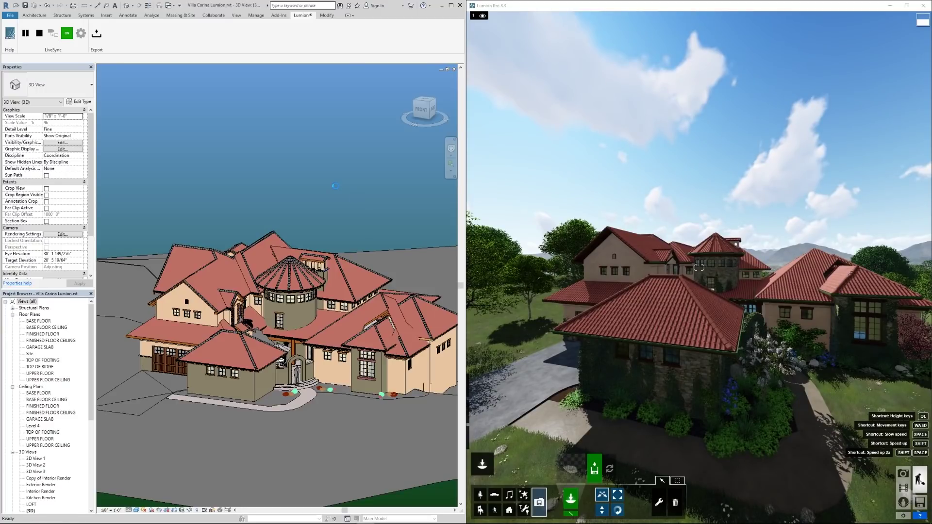
{"action": "left_click", "coordinate": [740, 138]}
{"action": "key", "text": "d"}
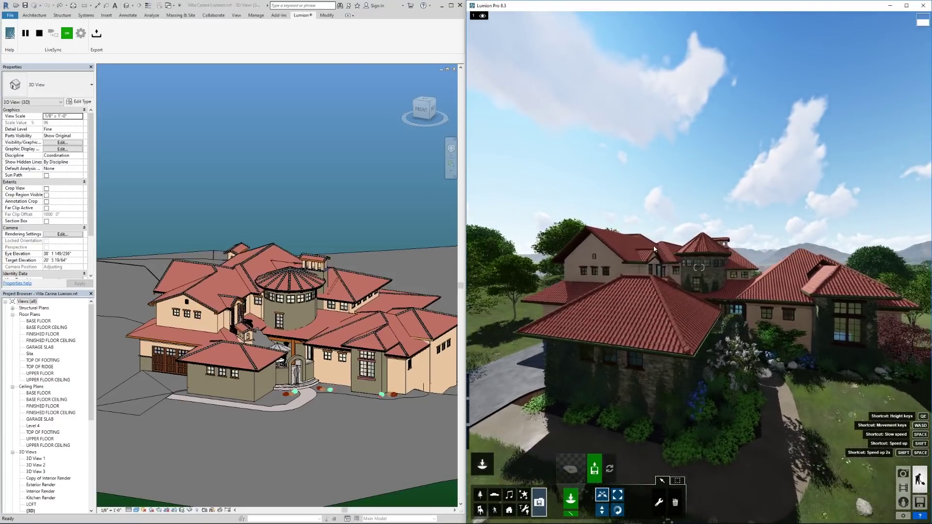
Move around the villa in Lumion from the front walkway to the garage driveway to examine the synced roofs.
{"action": "key", "text": "d"}
{"action": "right_click_drag", "start_coordinate": [644, 249], "coordinate": [616, 258]}
{"action": "key", "text": "a"}
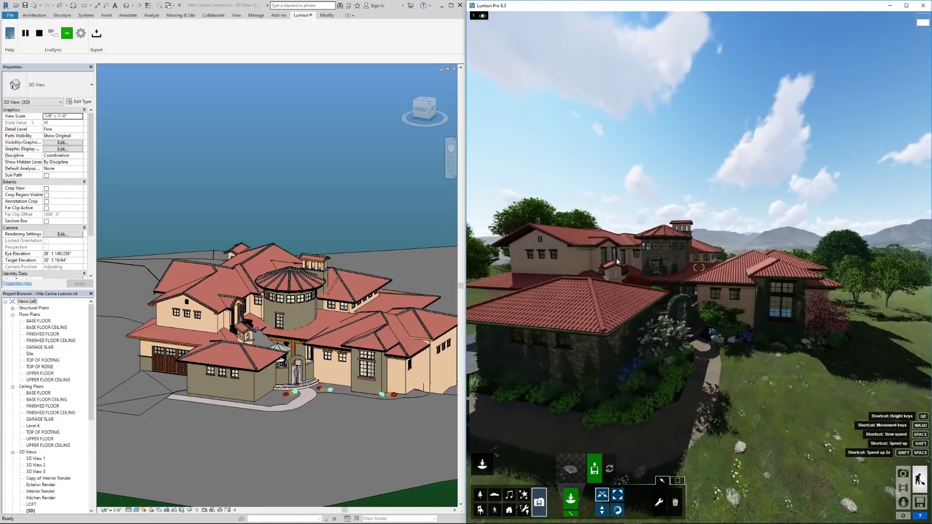
{"action": "key", "text": "w"}
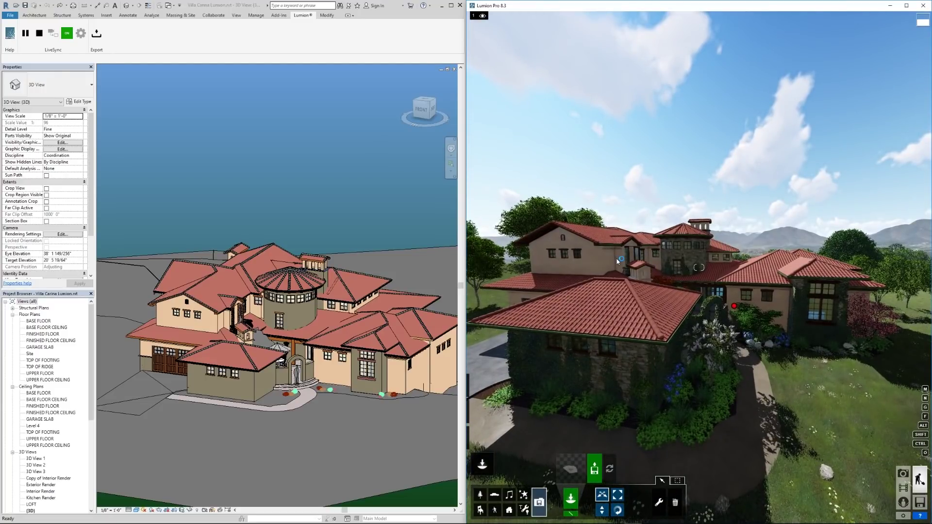
{"action": "right_click_drag", "start_coordinate": [616, 258], "coordinate": [618, 262]}
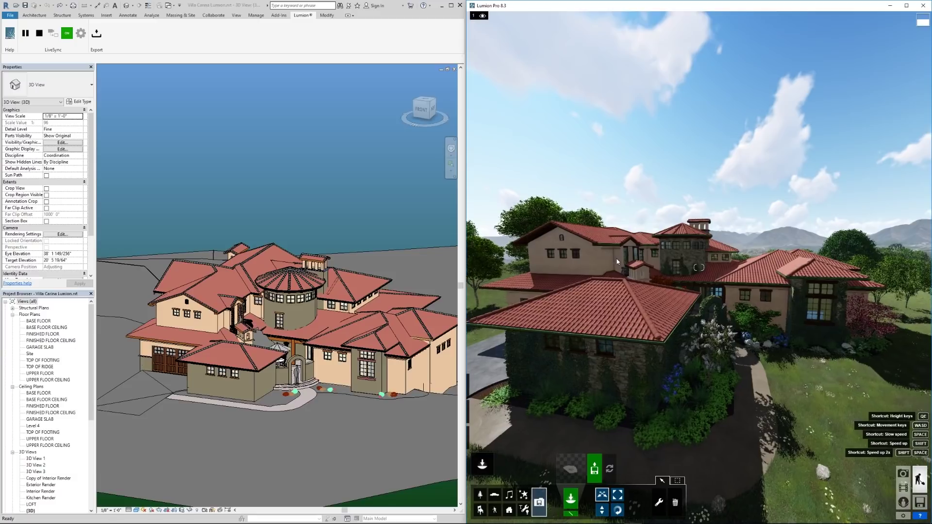
{"action": "key", "text": "a"}
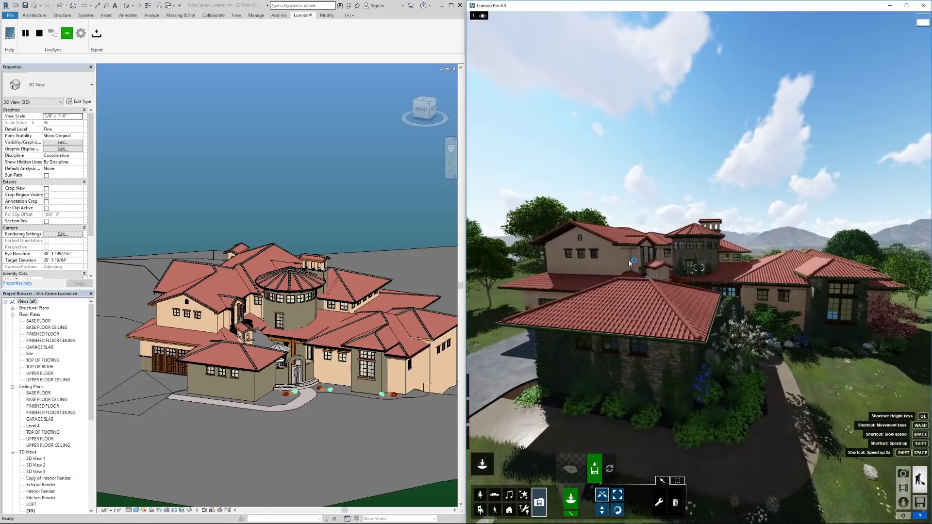
{"action": "right_click_drag", "start_coordinate": [629, 263], "coordinate": [568, 264]}
{"action": "key", "text": "d"}
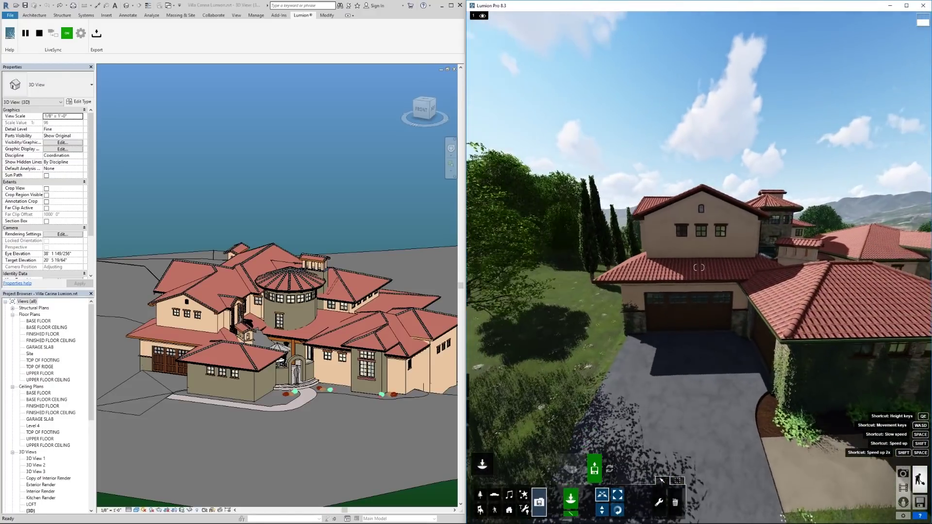
{"action": "key", "text": "d"}
Select all instances of the roof tile ridges on the villa in Revit and delete them.
{"action": "left_click", "coordinate": [301, 283]}
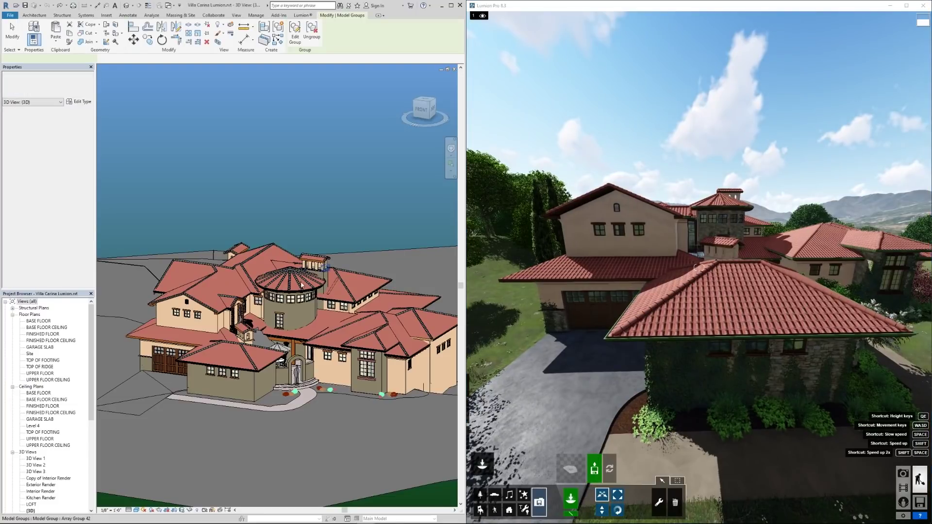
{"action": "left_click", "coordinate": [292, 281]}
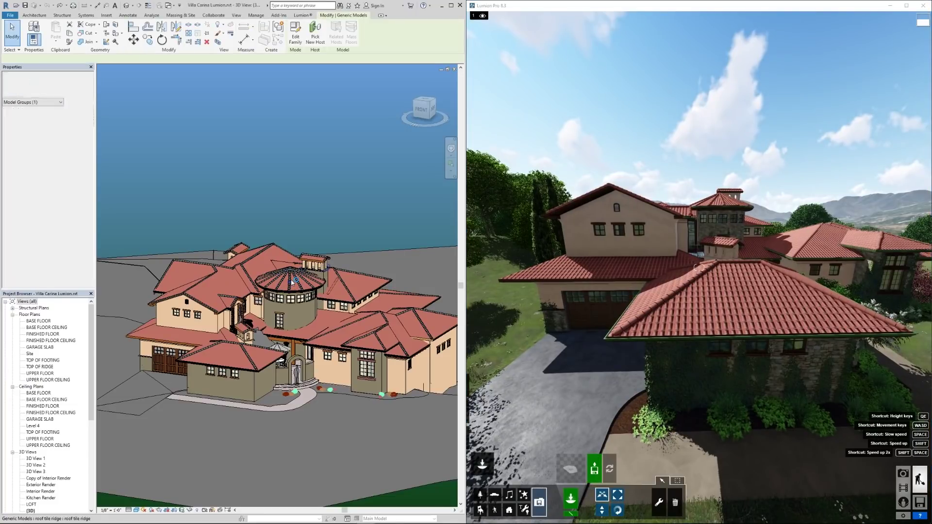
{"action": "left_click", "coordinate": [290, 279], "text": "ctrl"}
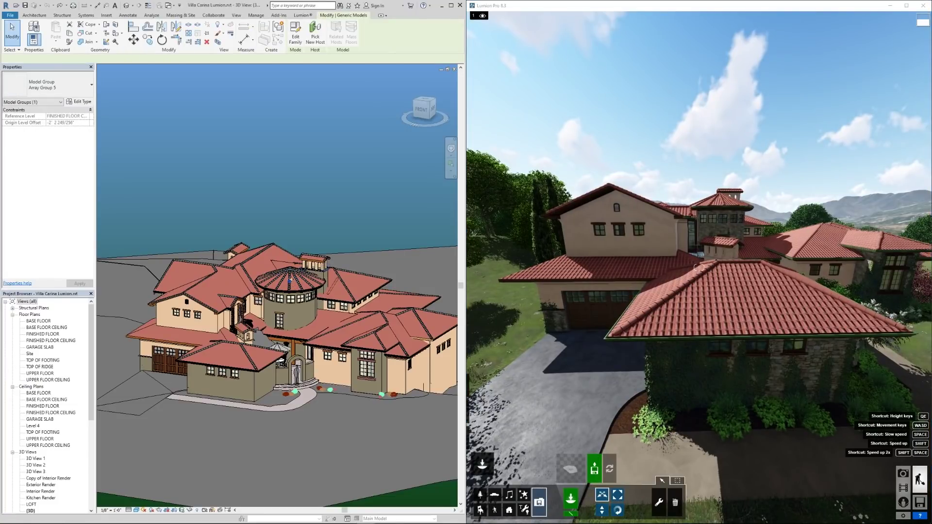
{"action": "key", "text": "s"}
{"action": "key", "text": "a"}
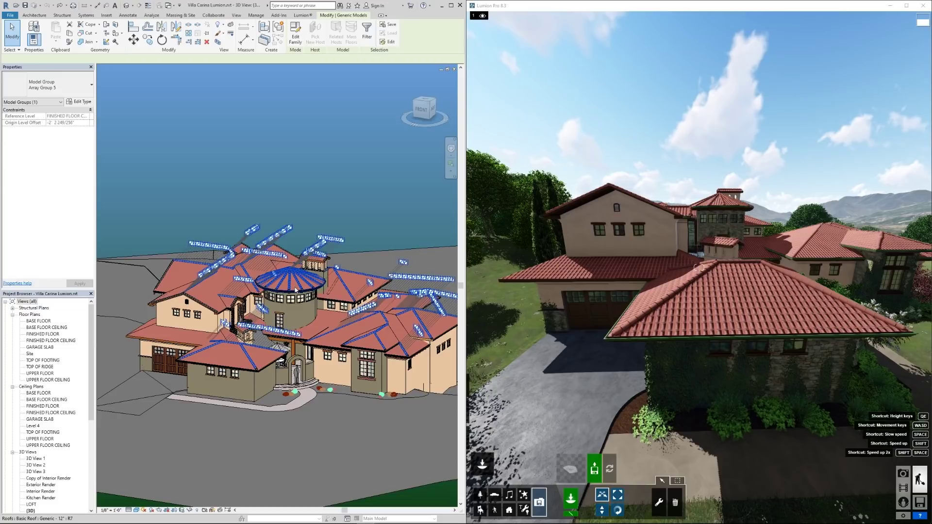
{"action": "key", "text": "Delete"}
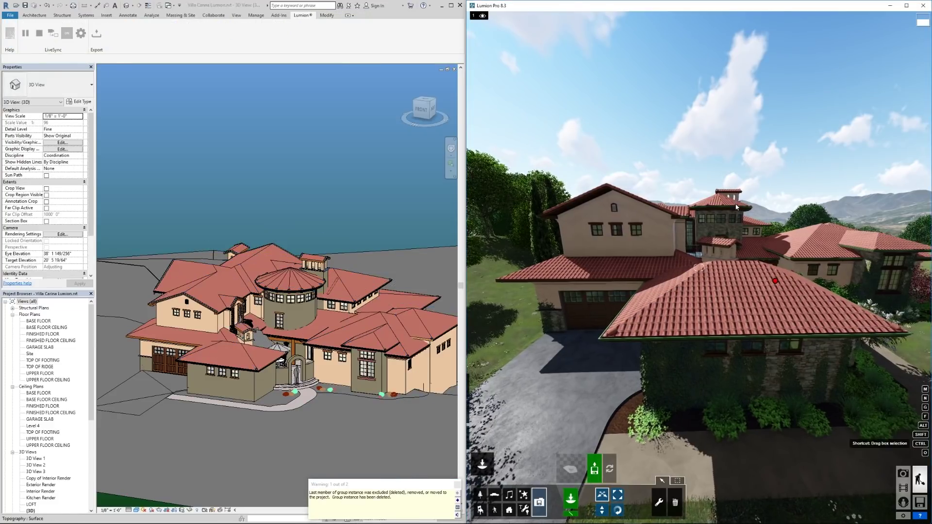
Undo the deletion of the roof tile ridges in Revit and return to Lumion.
{"action": "left_click", "coordinate": [314, 218]}
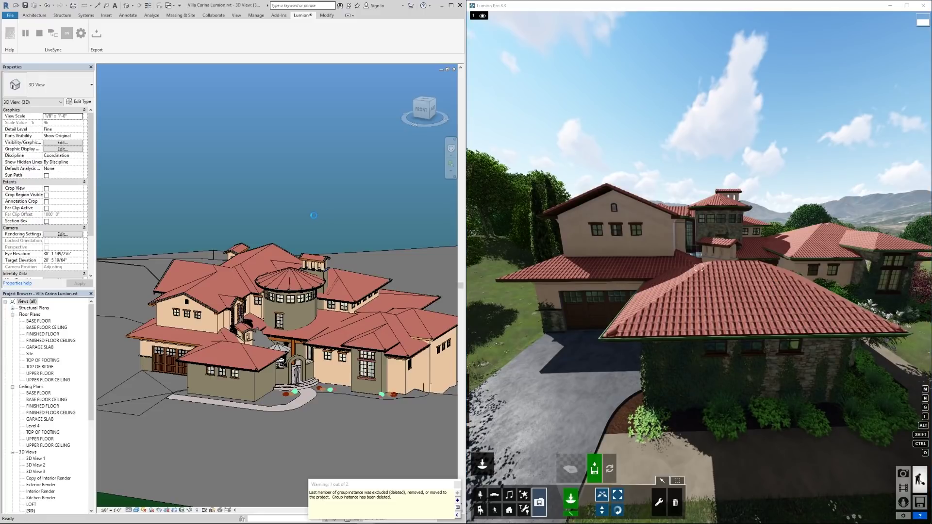
{"action": "left_click", "coordinate": [797, 162]}
{"action": "key", "text": "d"}
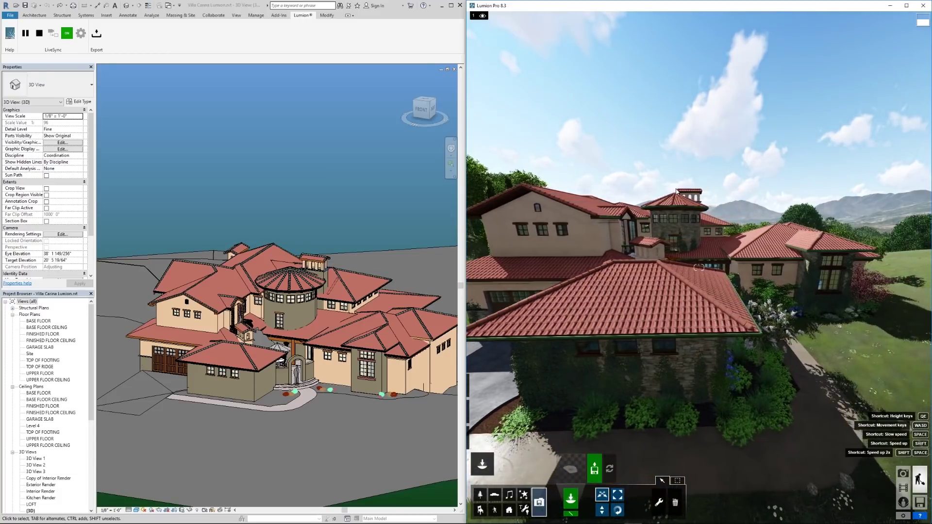
Frame the villa's front in Lumion and open its stone wall material for editing.
{"action": "key", "text": "d"}
{"action": "right_click_drag", "start_coordinate": [677, 191], "coordinate": [671, 182]}
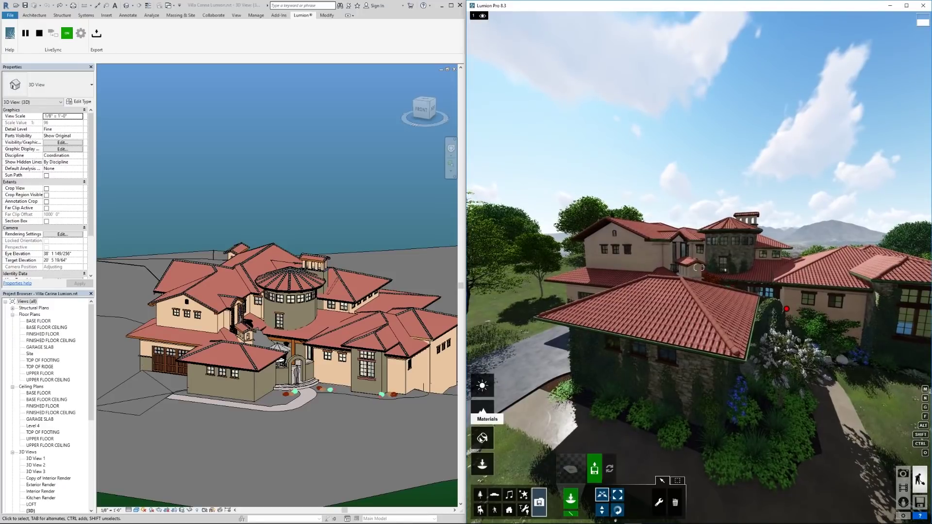
{"action": "left_click", "coordinate": [481, 437]}
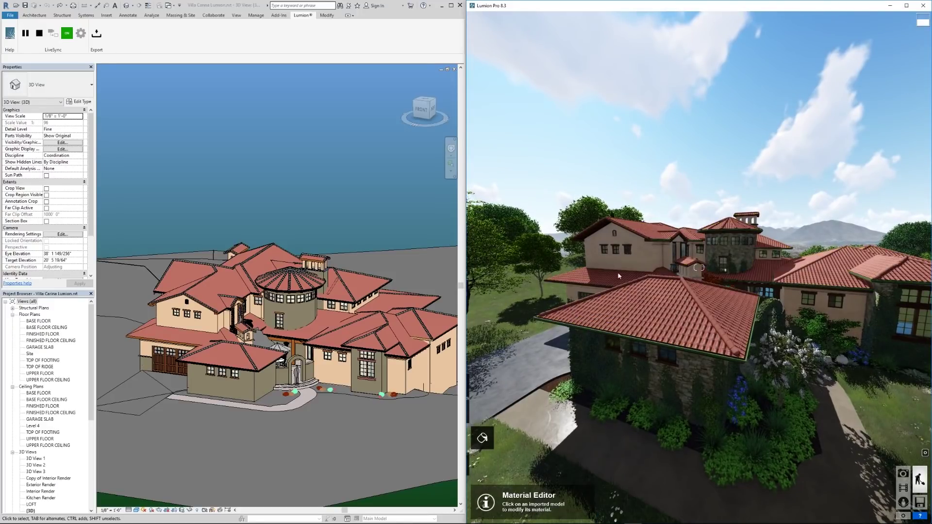
{"action": "left_click", "coordinate": [686, 364]}
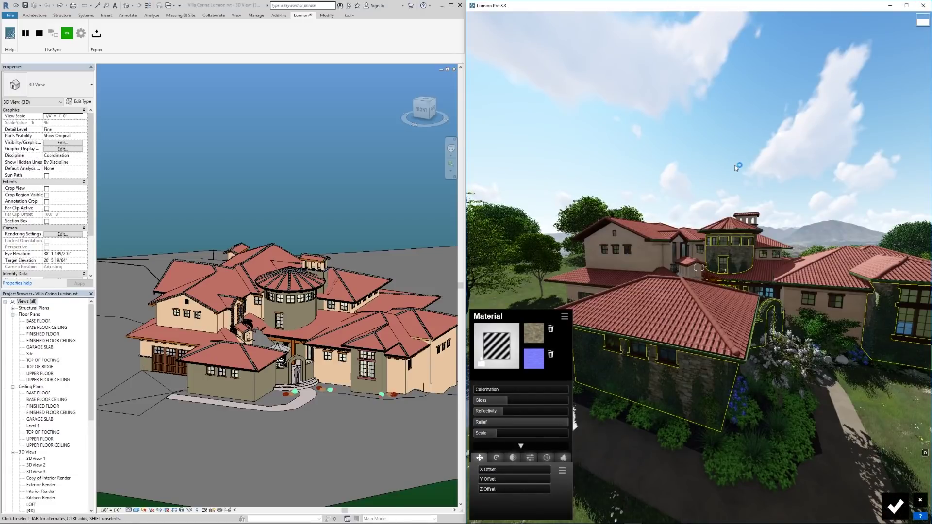
{"action": "scroll", "coordinate": [731, 170], "scroll_direction": "down", "scroll_amount": 3}
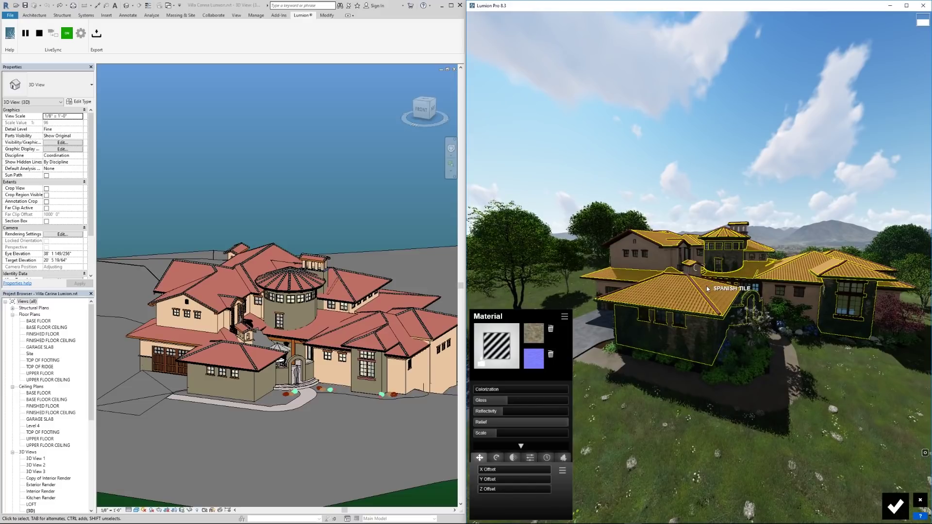
{"action": "key", "text": "w"}
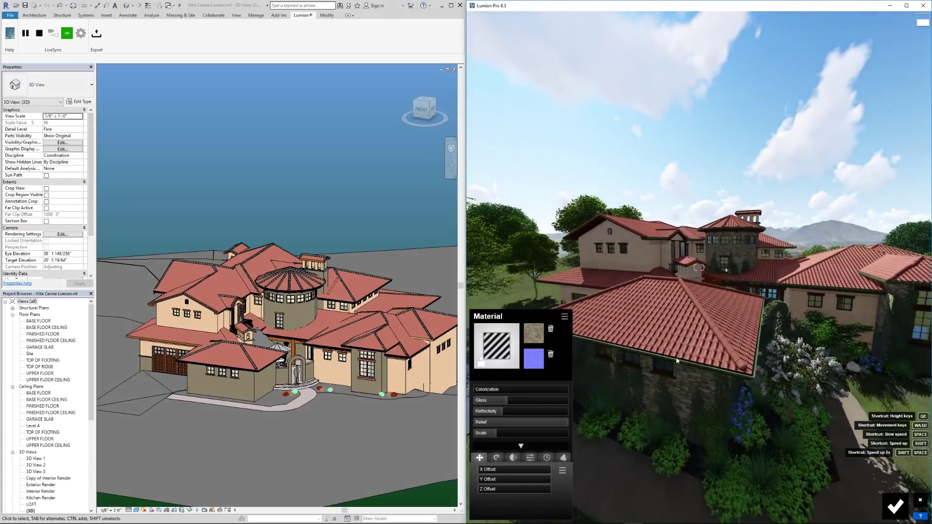
Replace the color map of the villa's upper stucco walls with wood_rhododendron_Base_Color.jpg and view the walls up close.
{"action": "left_click", "coordinate": [641, 255]}
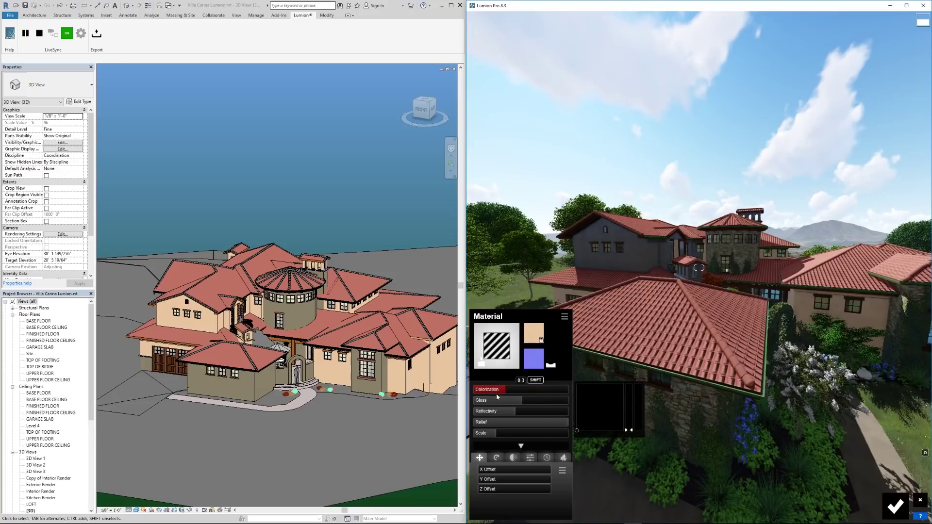
{"action": "left_click", "coordinate": [537, 335]}
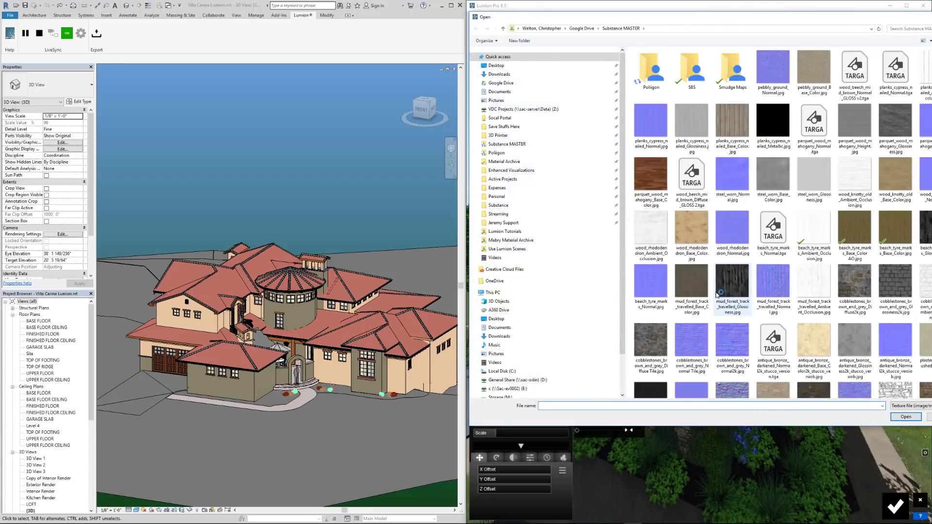
{"action": "left_click", "coordinate": [692, 235]}
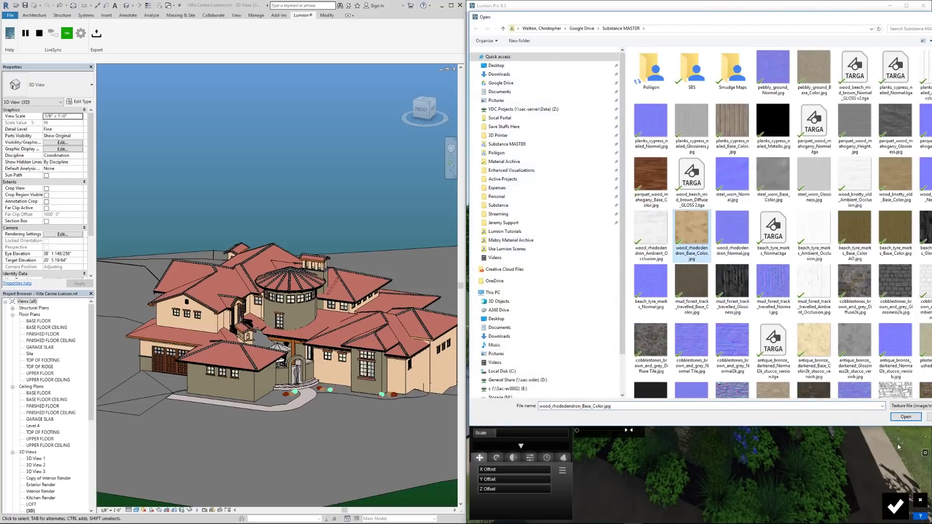
{"action": "left_click", "coordinate": [904, 417]}
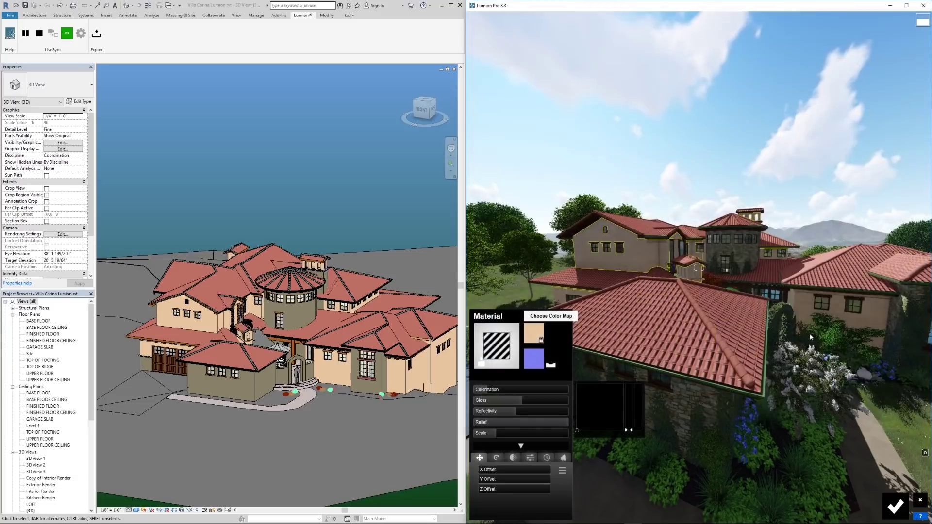
{"action": "key", "text": "w"}
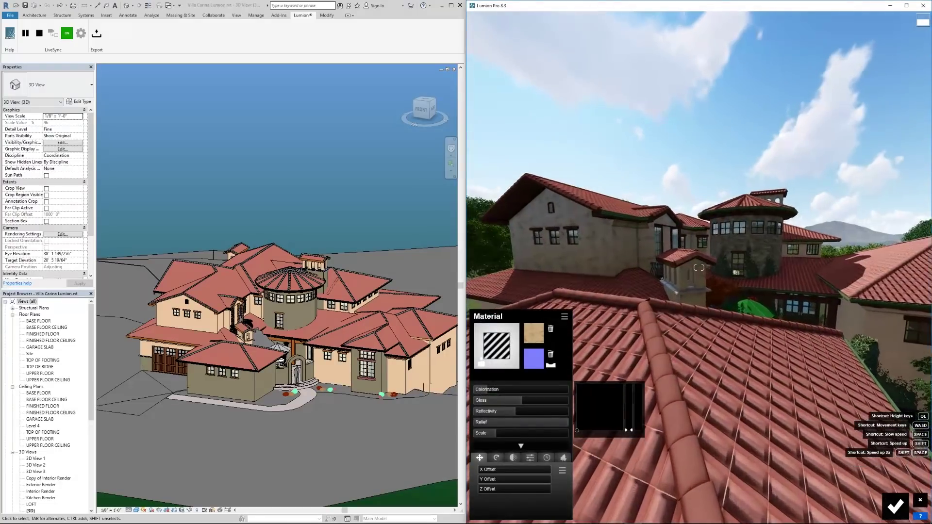
{"action": "right_click_drag", "start_coordinate": [526, 333], "coordinate": [192, 319]}
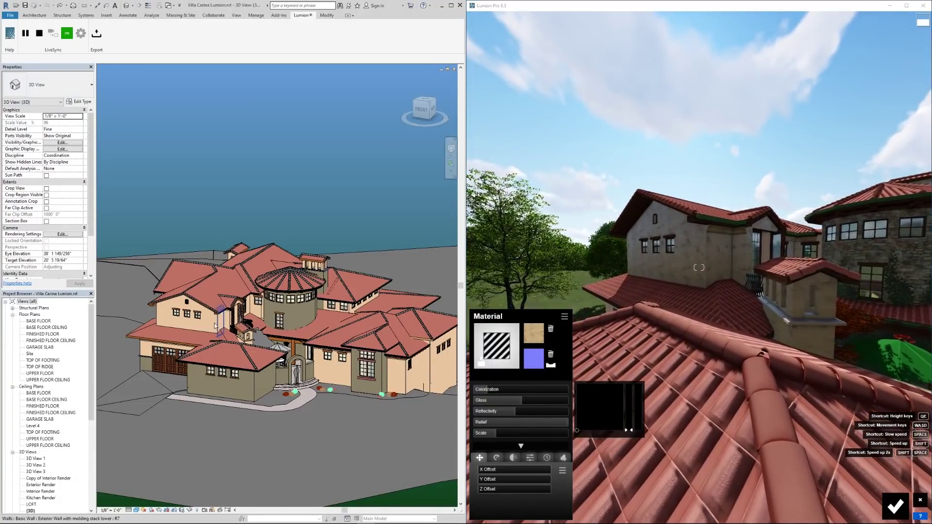
Restore the stucco walls' original color map and pull the Lumion camera back from the villa.
{"action": "left_click", "coordinate": [214, 323]}
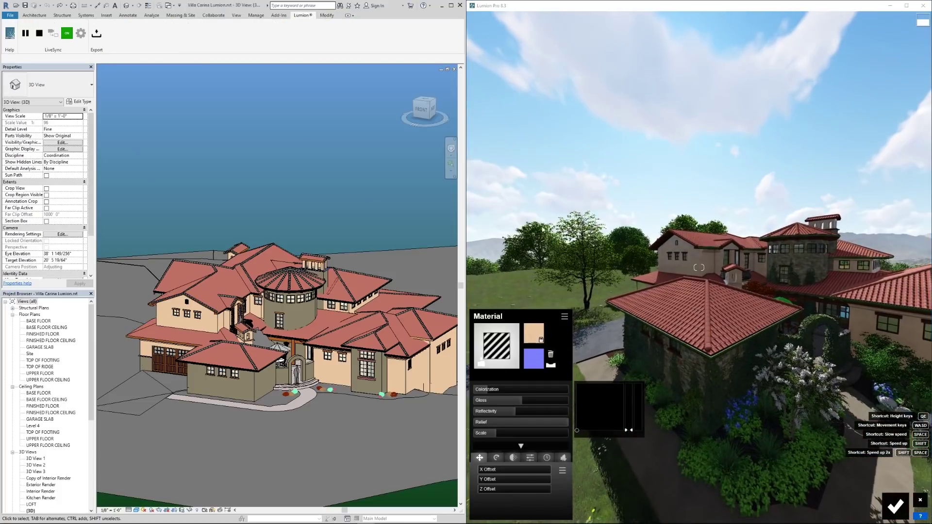
{"action": "key", "text": "o"}
{"action": "left_click", "coordinate": [790, 220]}
{"action": "right_click_drag", "start_coordinate": [534, 228], "coordinate": [528, 249]}
{"action": "key", "text": "s"}
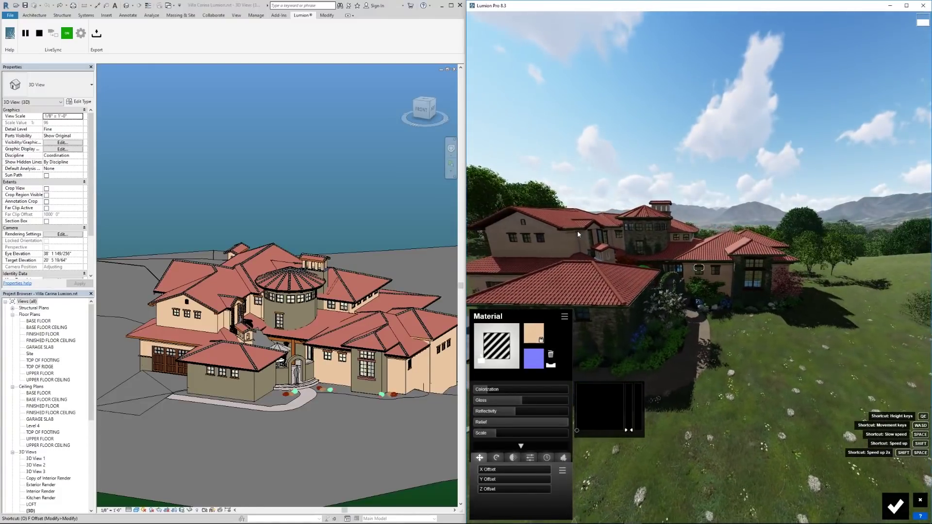
Examine the villa in Lumion from the driveway side and from above, closing the open wall material.
{"action": "key", "text": "a"}
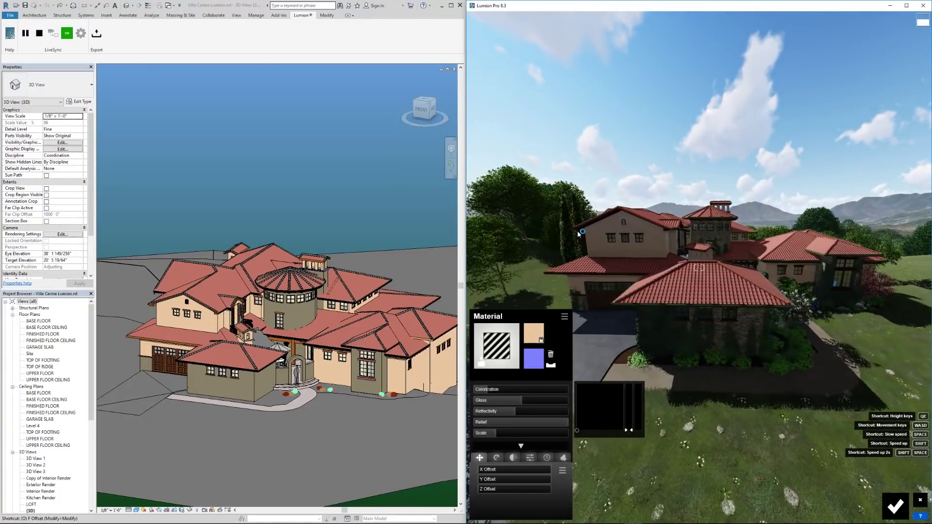
{"action": "key", "text": "a"}
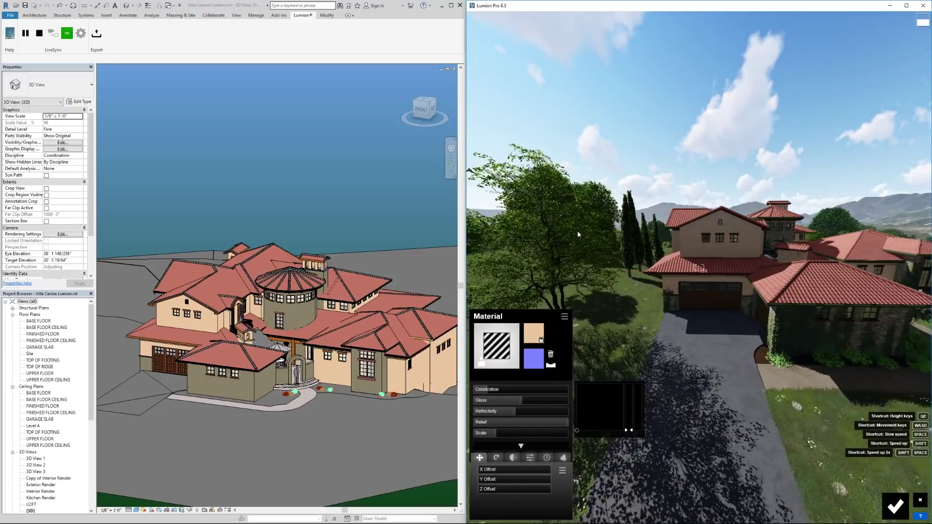
{"action": "key", "text": "q"}
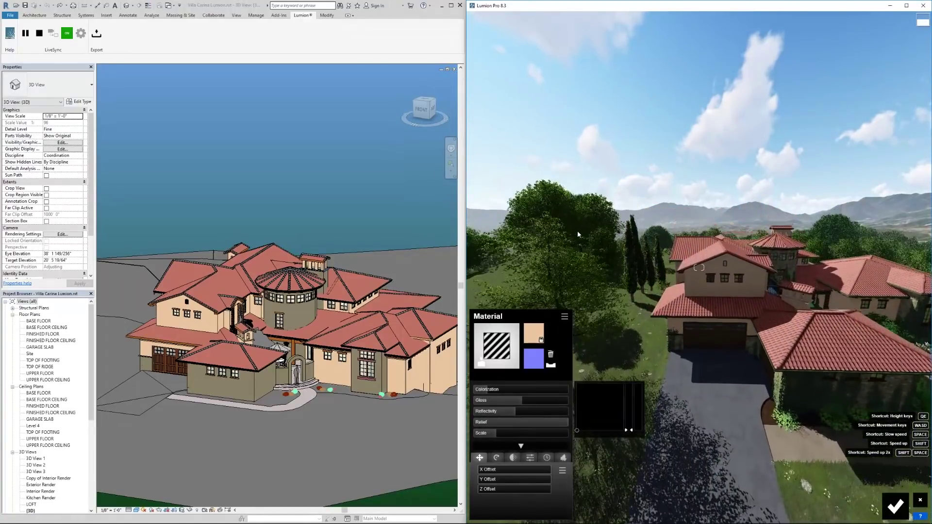
{"action": "key", "text": "q"}
{"action": "key", "text": "d"}
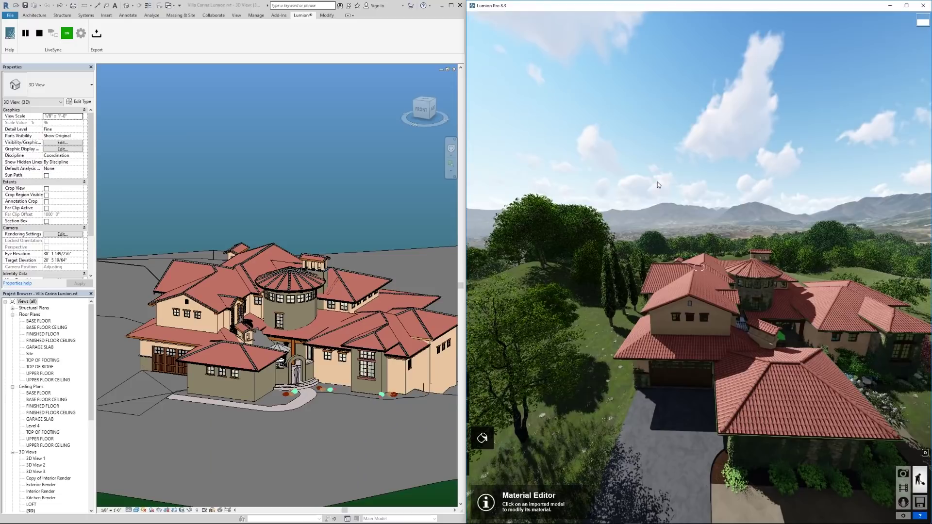
{"action": "key", "text": "d"}
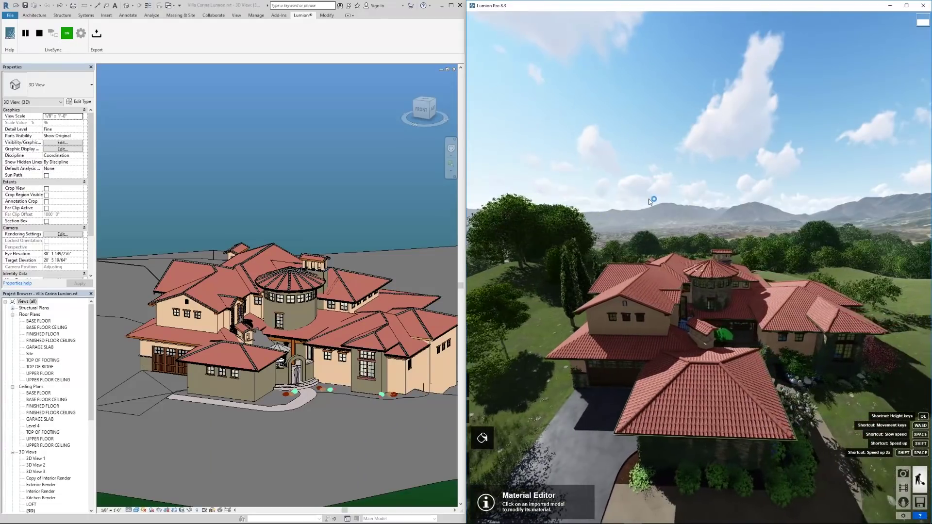
Switch Lumion to Movie mode showing the 1 - Flythrough clip and widen the Lumion window beside Revit.
{"action": "key", "text": "e"}
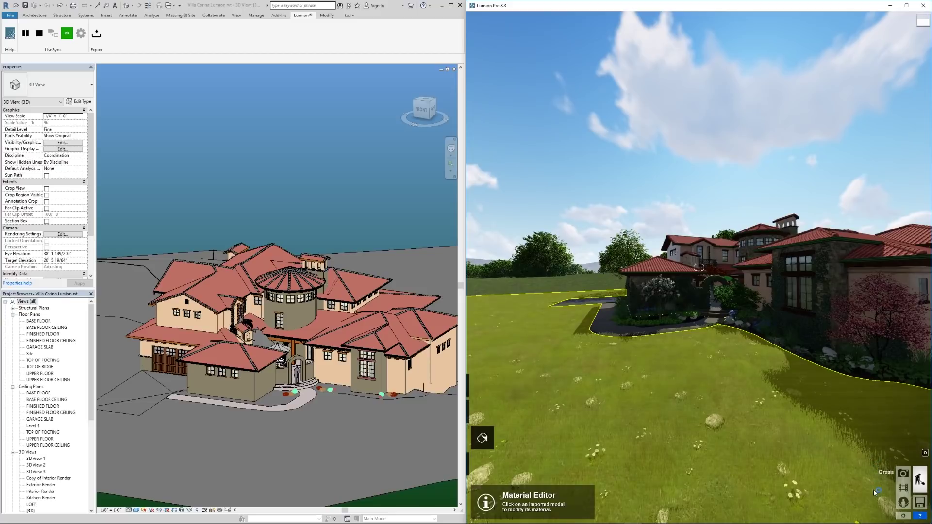
{"action": "left_click", "coordinate": [905, 487]}
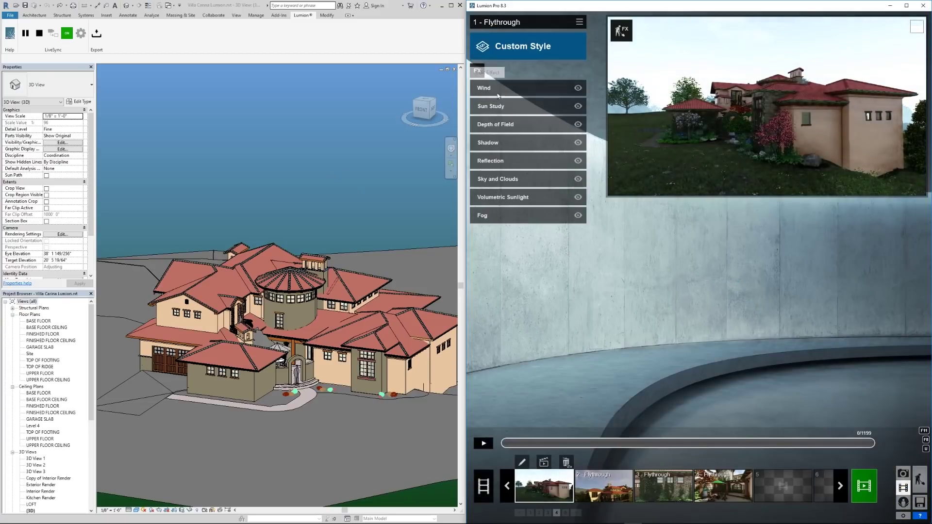
{"action": "left_click_drag", "start_coordinate": [463, 234], "coordinate": [377, 241]}
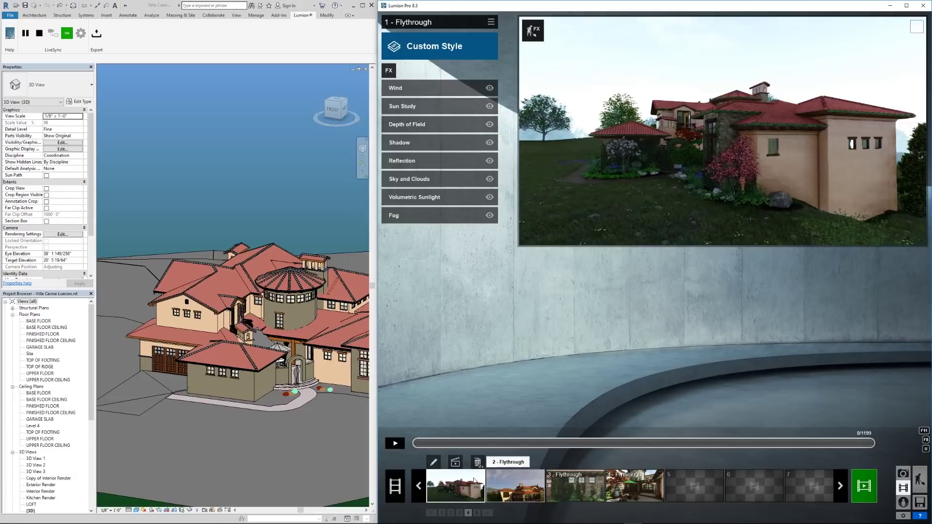
Scrub the 1 - Flythrough clip to about frame 475 in Lumion and delete the villa's upper main roof in Revit.
{"action": "left_click_drag", "start_coordinate": [489, 443], "coordinate": [598, 447]}
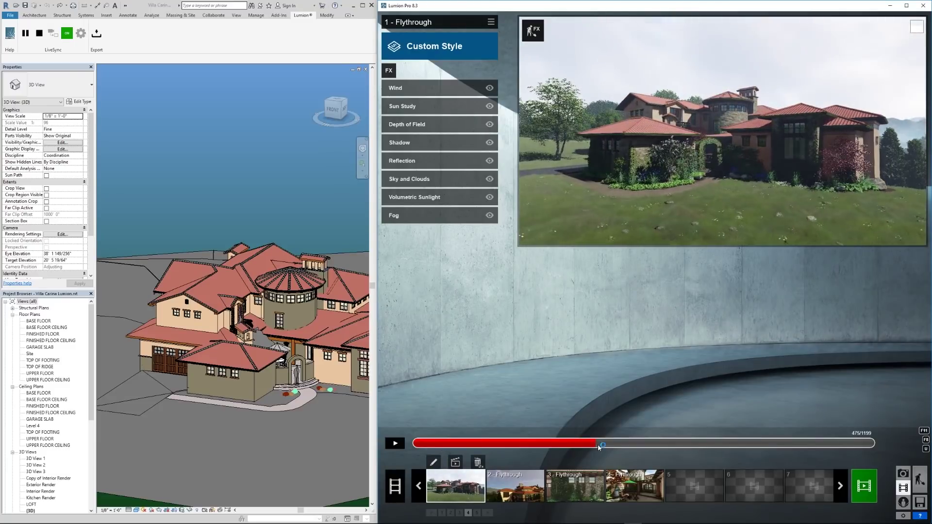
{"action": "left_click", "coordinate": [225, 277]}
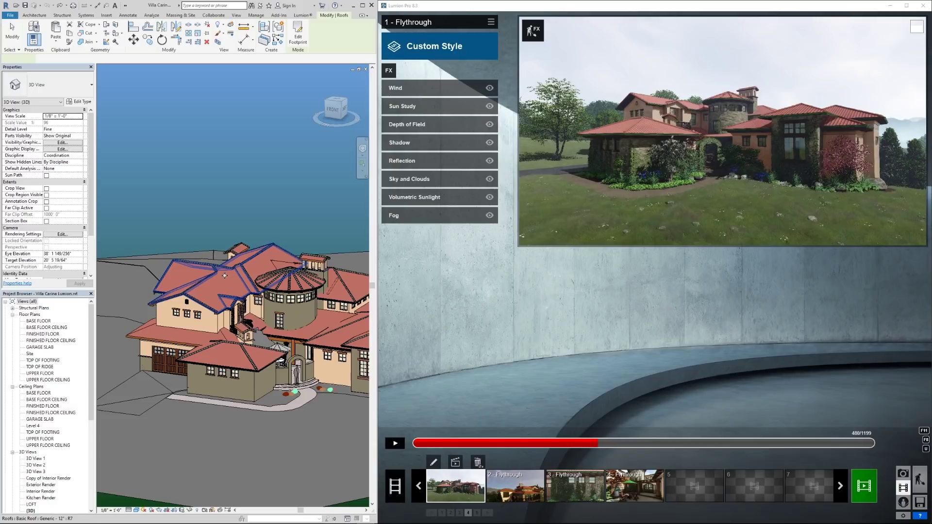
{"action": "key", "text": "Delete"}
Scrub the Lumion flythrough to about frame 1005 to check the upper roof, return Lumion to Build mode and switch back to Revit.
{"action": "left_click_drag", "start_coordinate": [597, 443], "coordinate": [821, 443]}
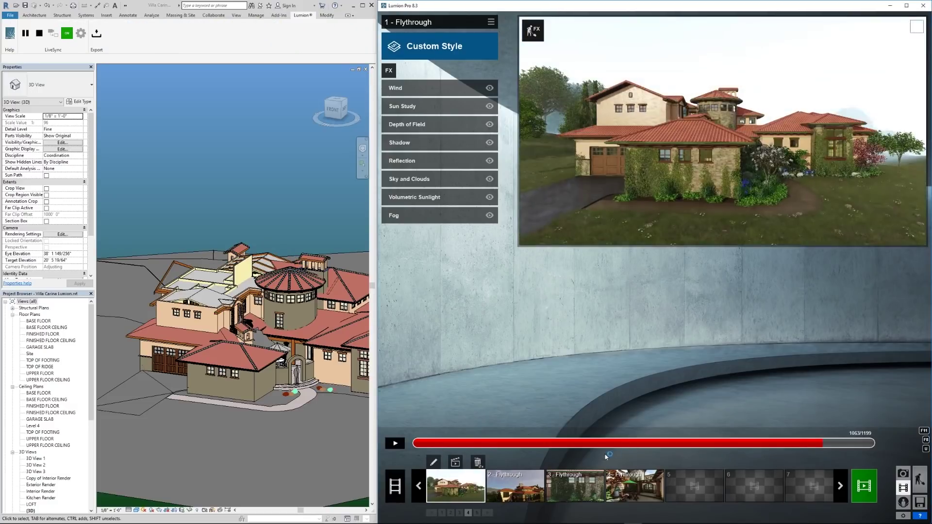
{"action": "left_click_drag", "start_coordinate": [605, 456], "coordinate": [812, 462]}
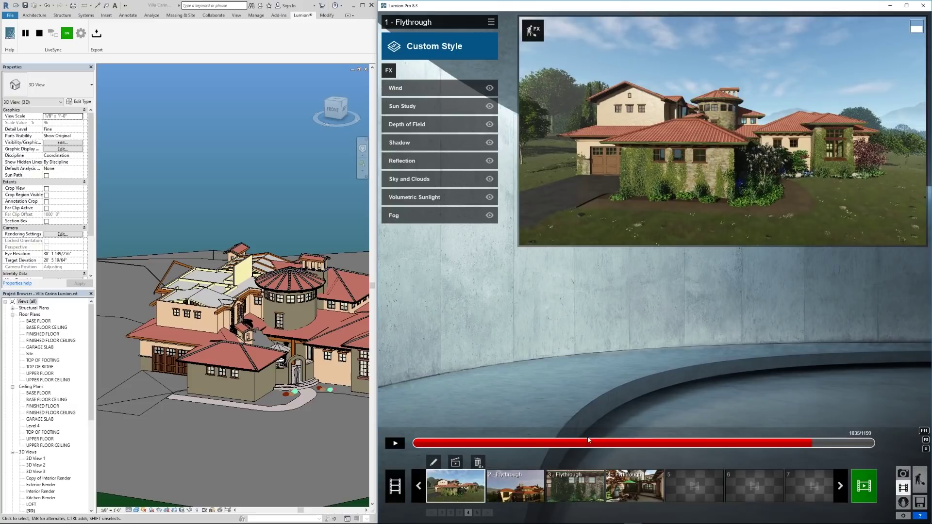
{"action": "left_click_drag", "start_coordinate": [591, 449], "coordinate": [750, 467]}
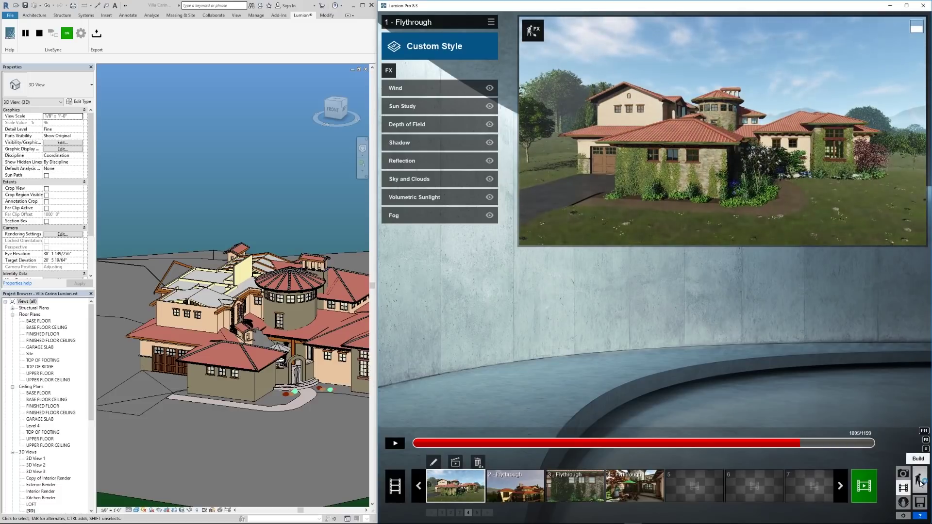
{"action": "left_click", "coordinate": [574, 151]}
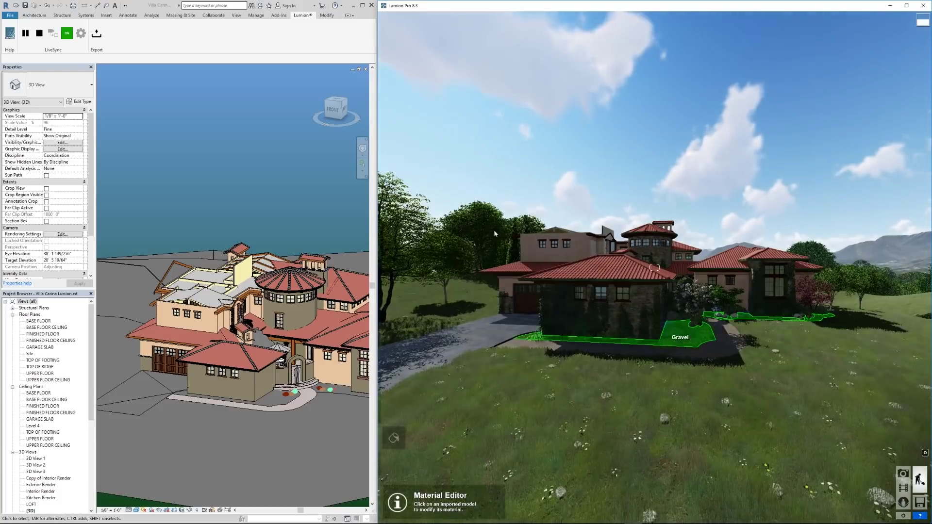
{"action": "left_click", "coordinate": [198, 180]}
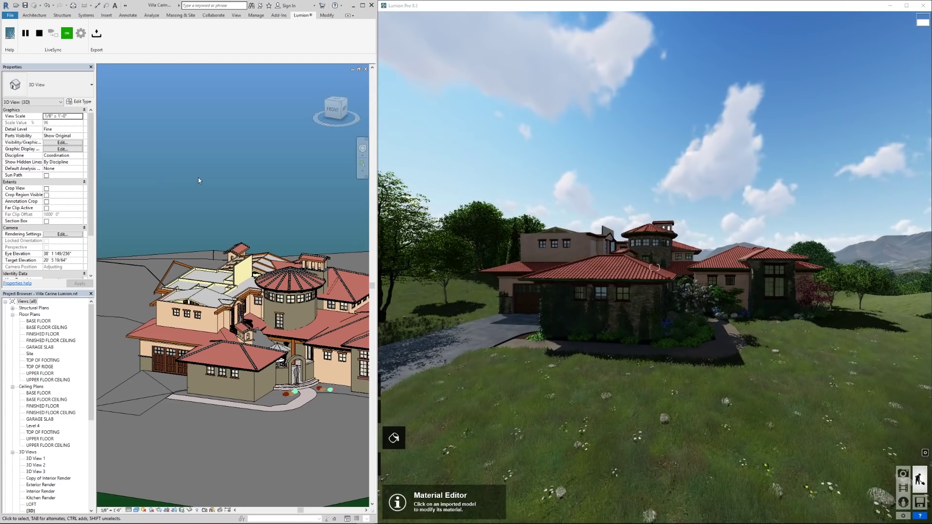